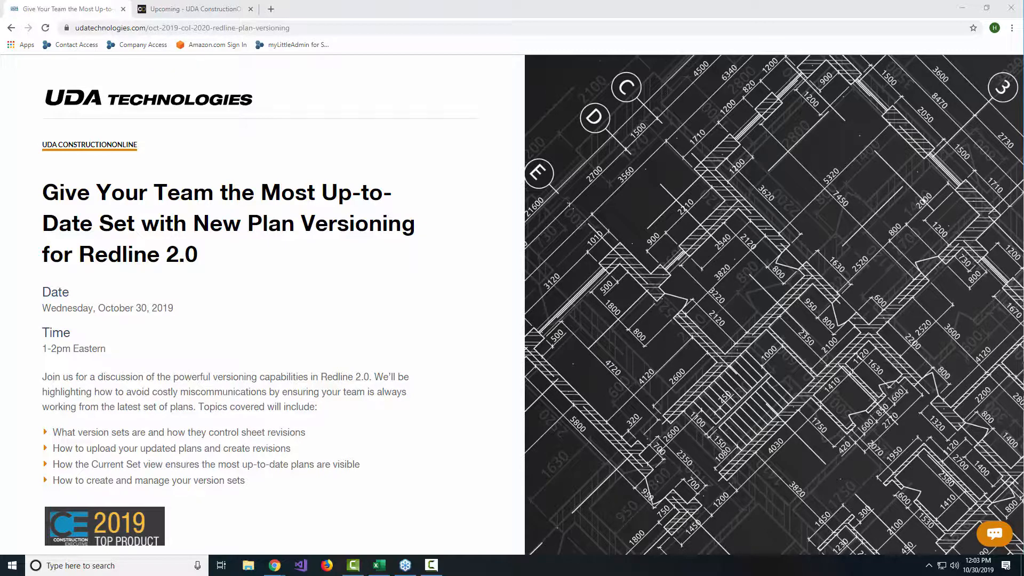
# Step: Switch to ConstructionOnline and open the Redline Planroom of the Ballard Road project
pyautogui.click(195, 13)
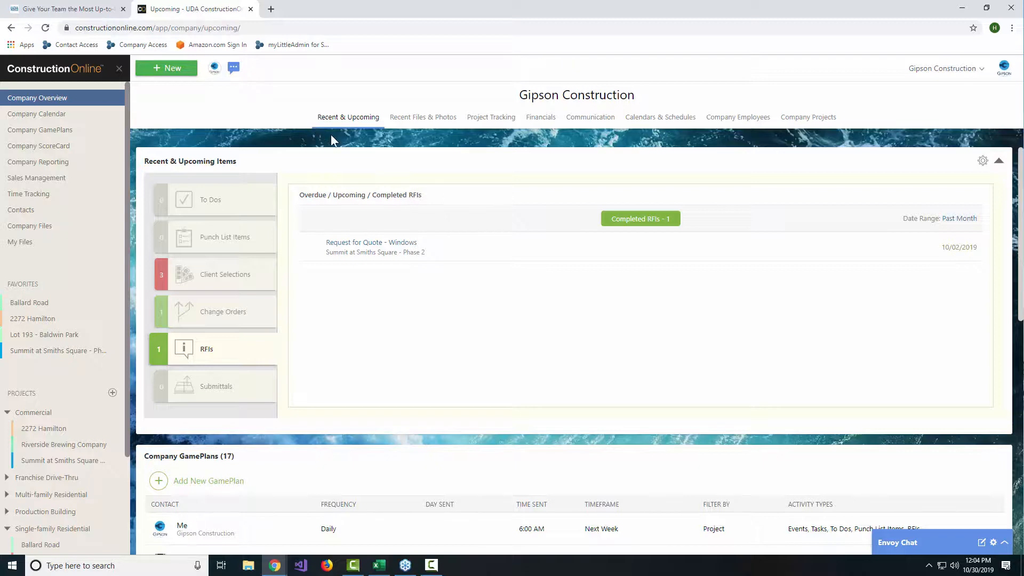
pyautogui.click(35, 304)
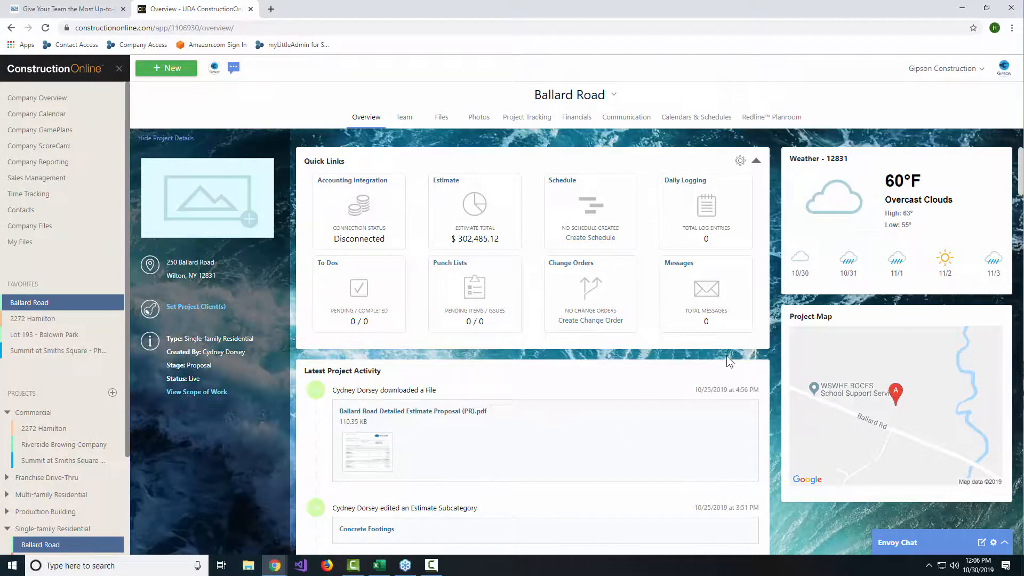
pyautogui.click(783, 120)
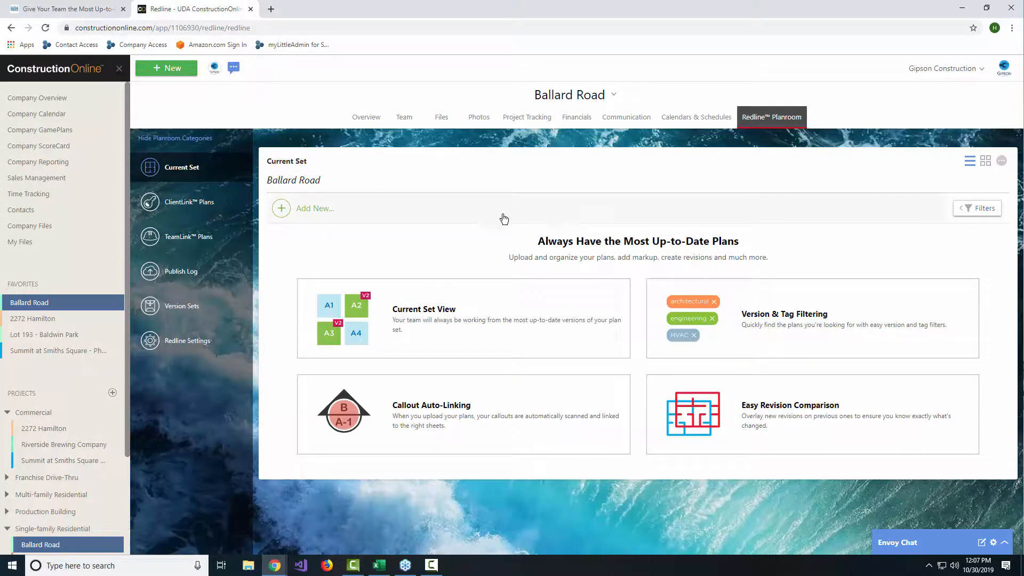
# Step: Start adding new plan sheets to the planroom with the Create a New Set upload method
pyautogui.click(314, 209)
pyautogui.click(353, 220)
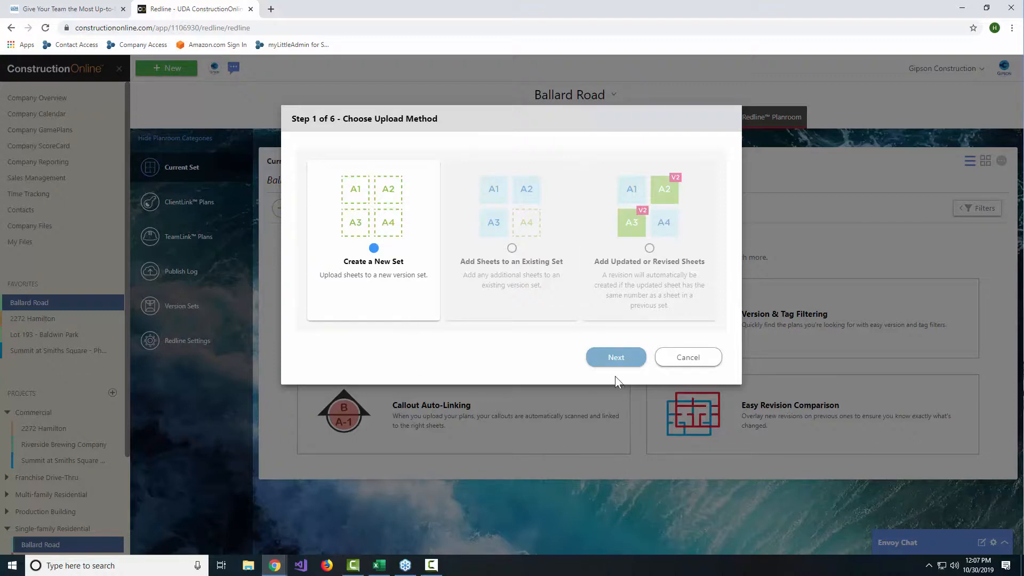
pyautogui.click(616, 357)
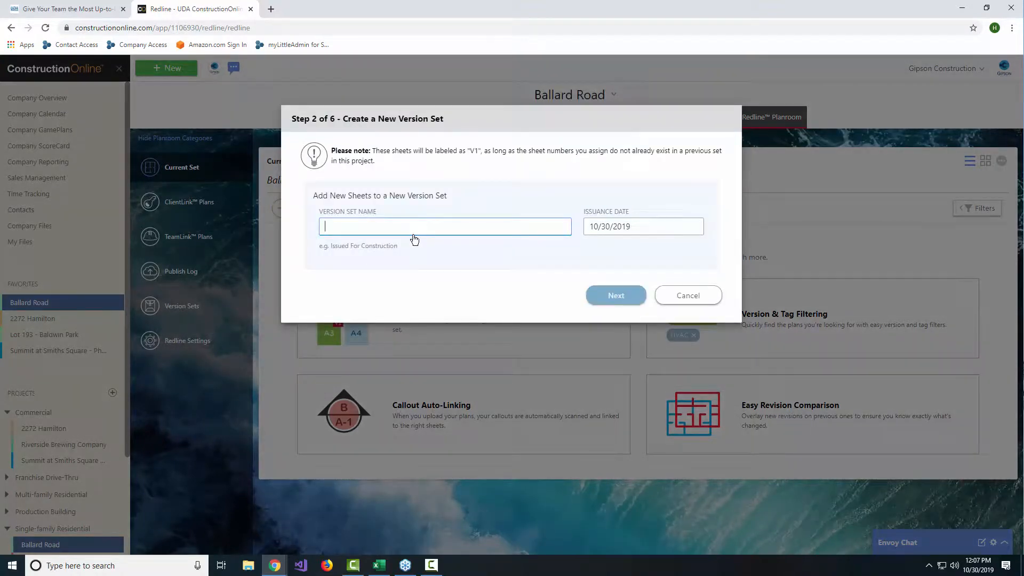
# Step: Name the new version set "Issued for Construction", keep the issuance date 10/30/2019 and continue to the plan upload
pyautogui.write('Issued for Construction')
pyautogui.click(647, 230)
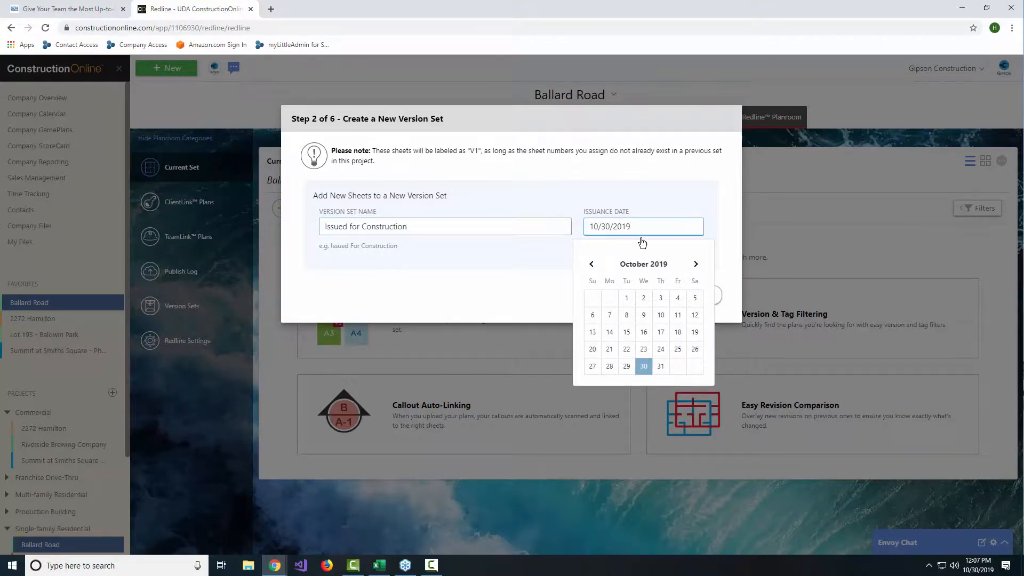
pyautogui.click(648, 206)
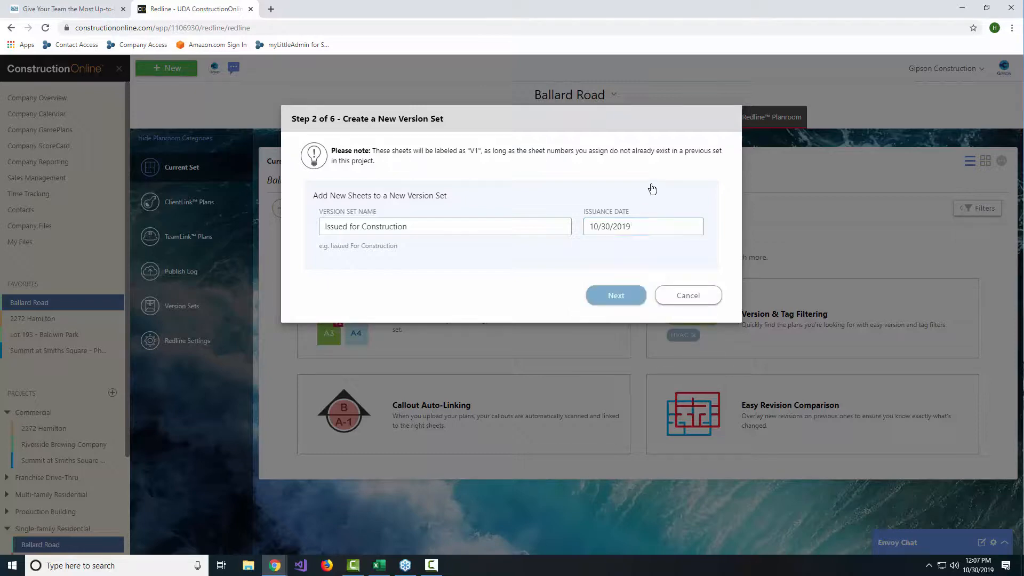
pyautogui.click(600, 296)
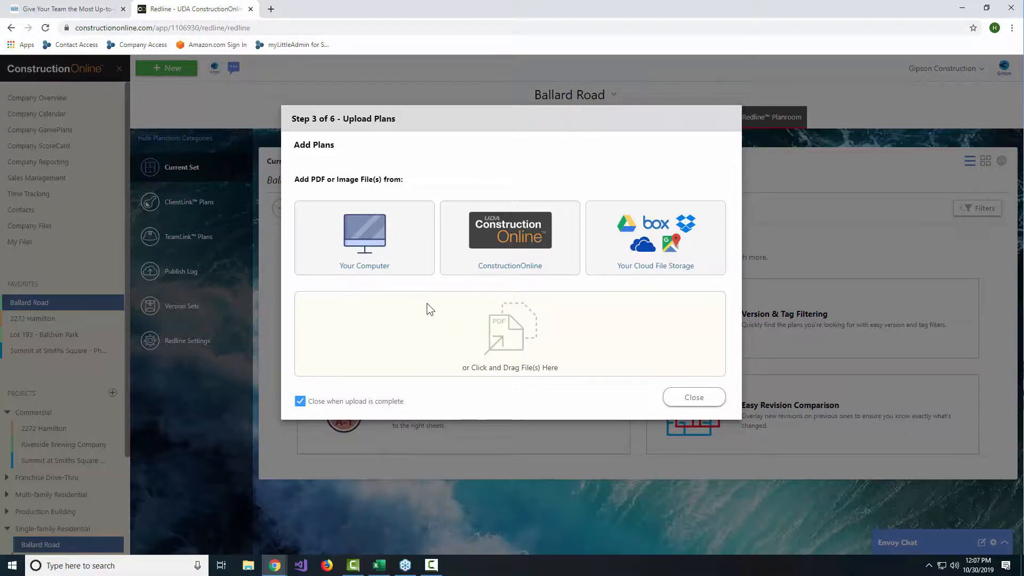
# Step: Upload the plan file Residential - Small.pdf from the computer's Downloads folder
pyautogui.click(395, 267)
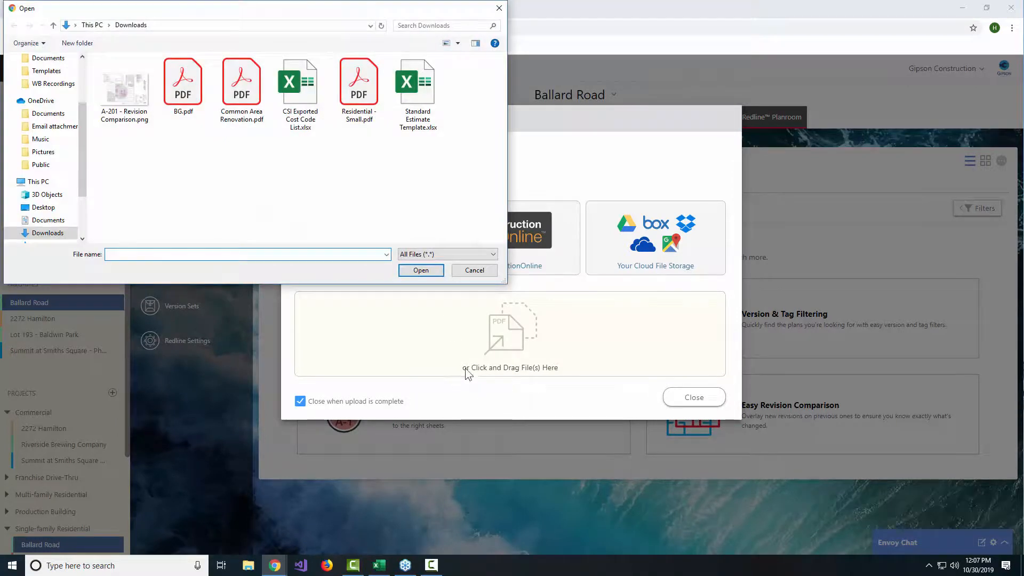
pyautogui.click(358, 88)
pyautogui.click(431, 275)
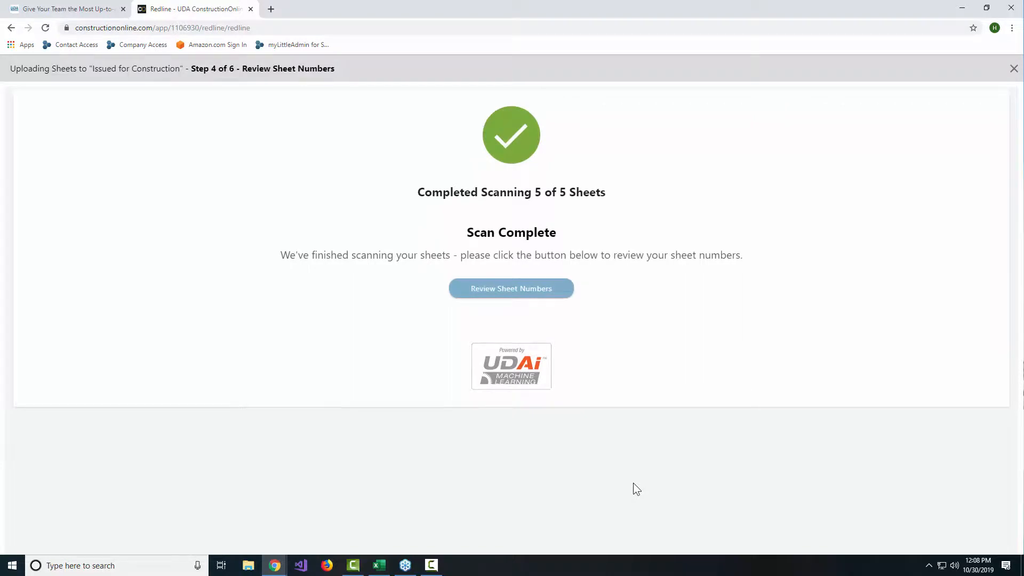
# Step: Review the scanned sheet numbers of all uploaded pages against their title block thumbnails
pyautogui.click(513, 297)
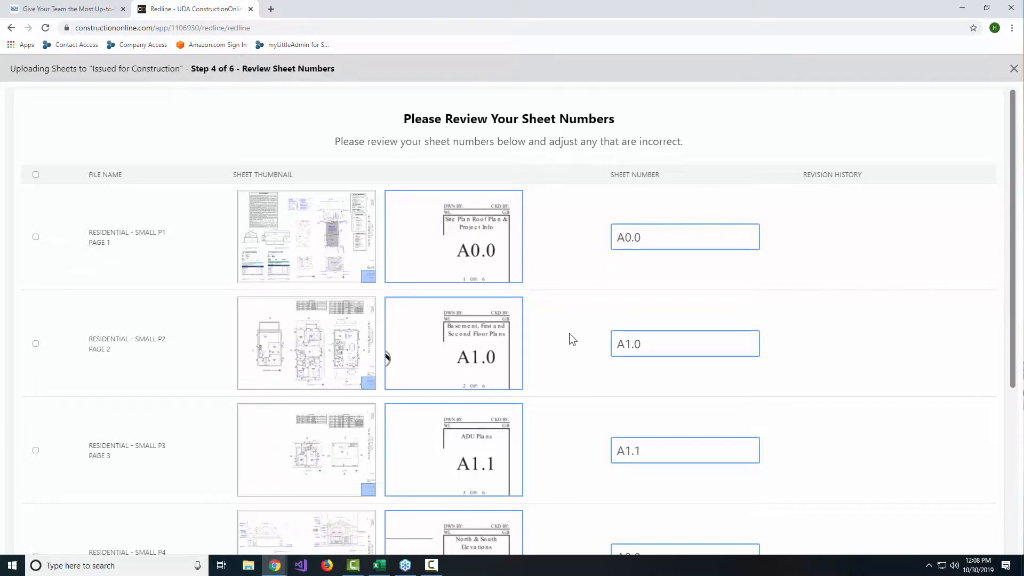
pyautogui.scroll(-2, 570, 336)
pyautogui.scroll(-3, 569, 337)
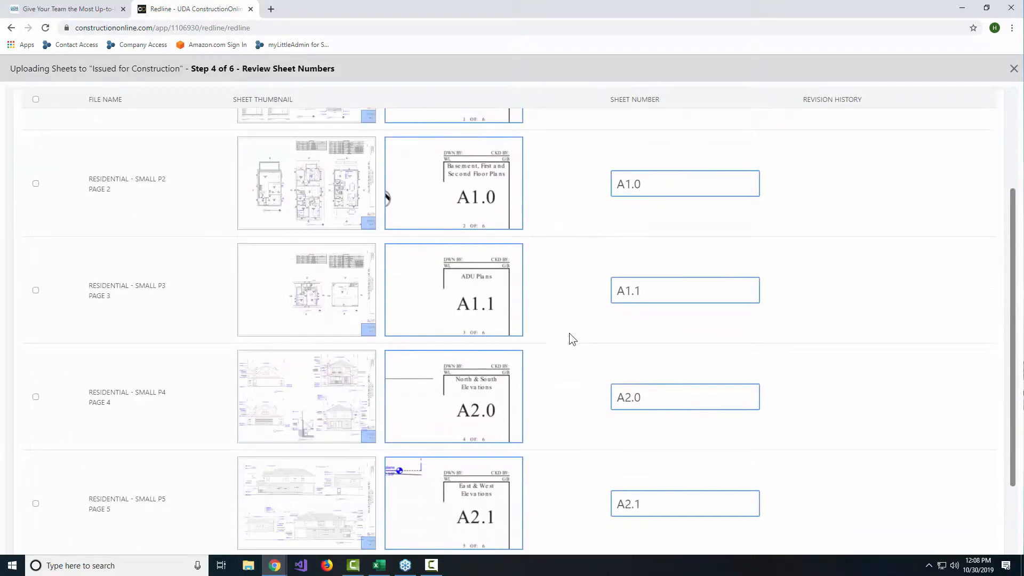
pyautogui.scroll(4, 569, 337)
pyautogui.scroll(1, 569, 333)
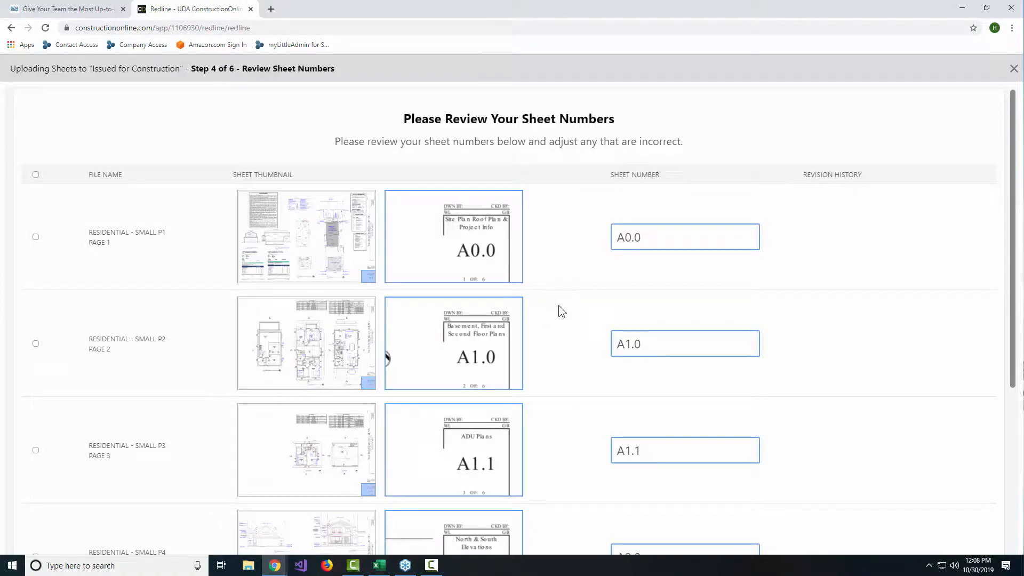
pyautogui.scroll(-3, 565, 307)
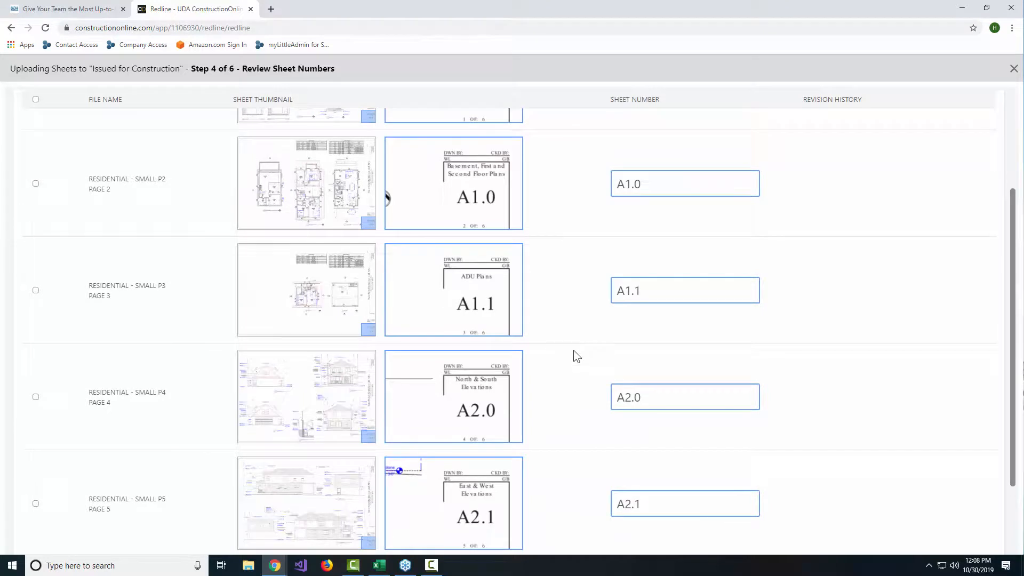
pyautogui.scroll(-1, 574, 355)
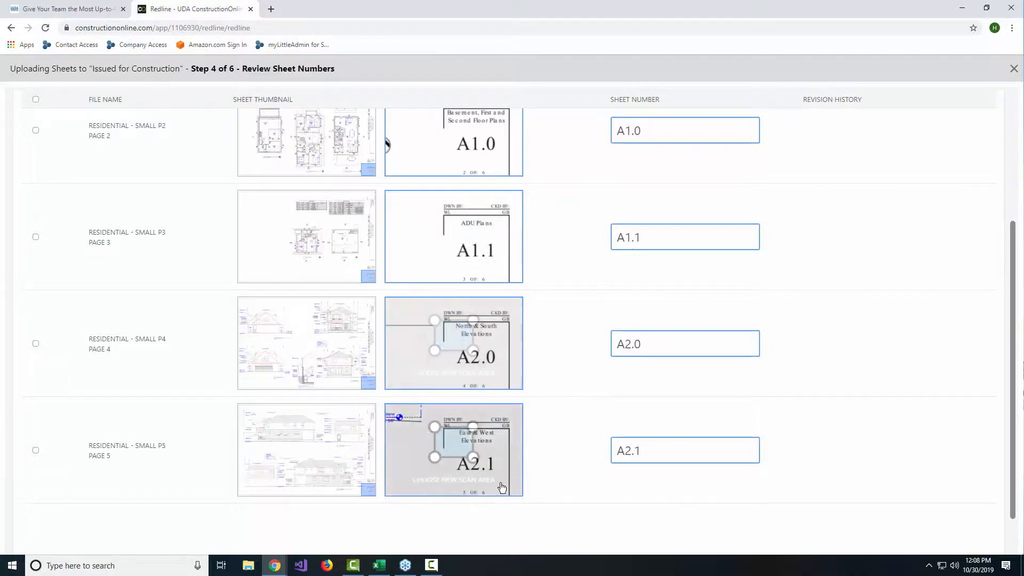
pyautogui.scroll(-2, 844, 426)
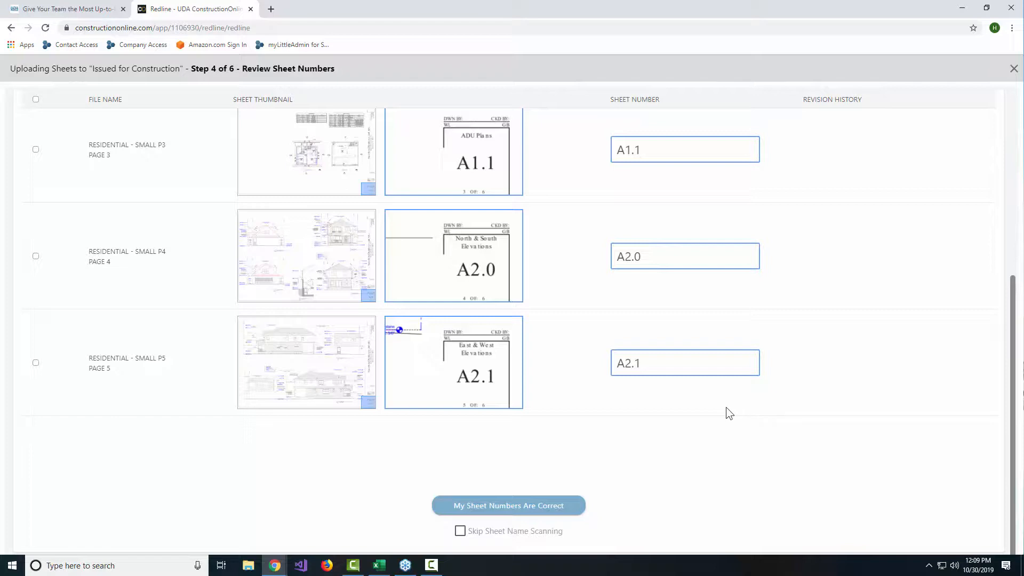
pyautogui.click(660, 247)
pyautogui.moveTo(467, 299)
pyautogui.scroll(5, 718, 425)
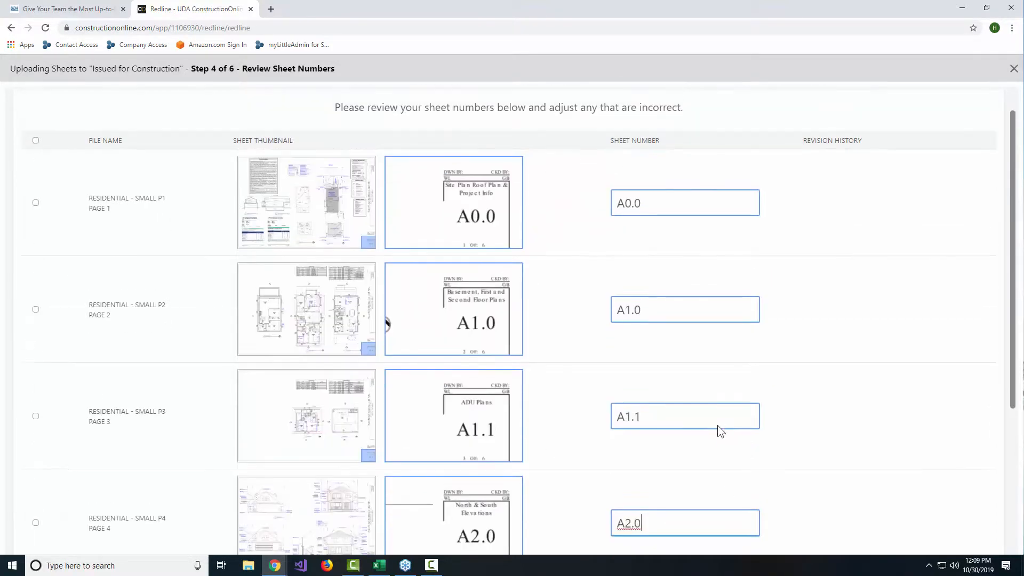
pyautogui.scroll(-5, 718, 425)
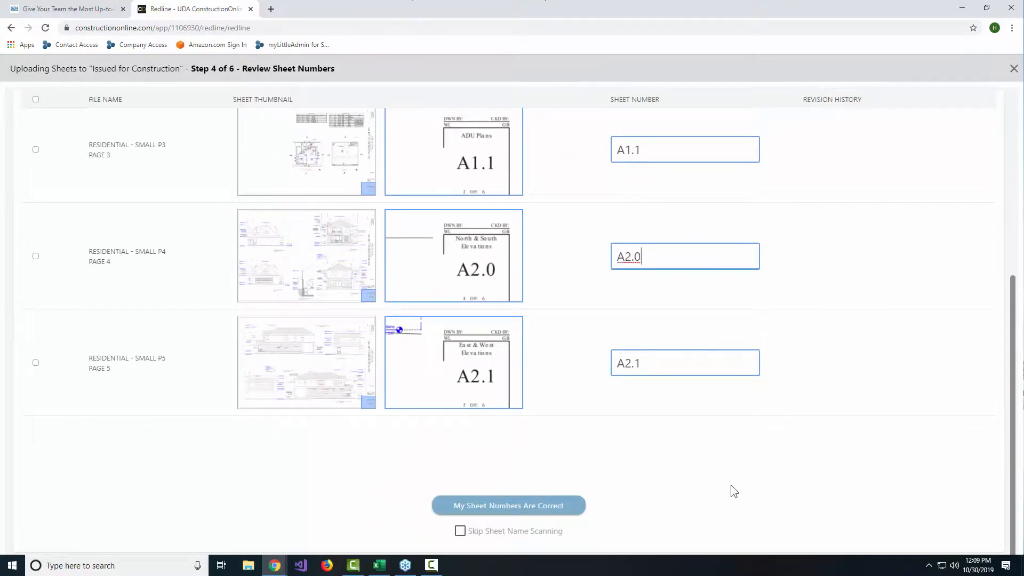
# Step: Confirm the sheet numbers as correct, without skipping sheet name scanning
pyautogui.click(522, 507)
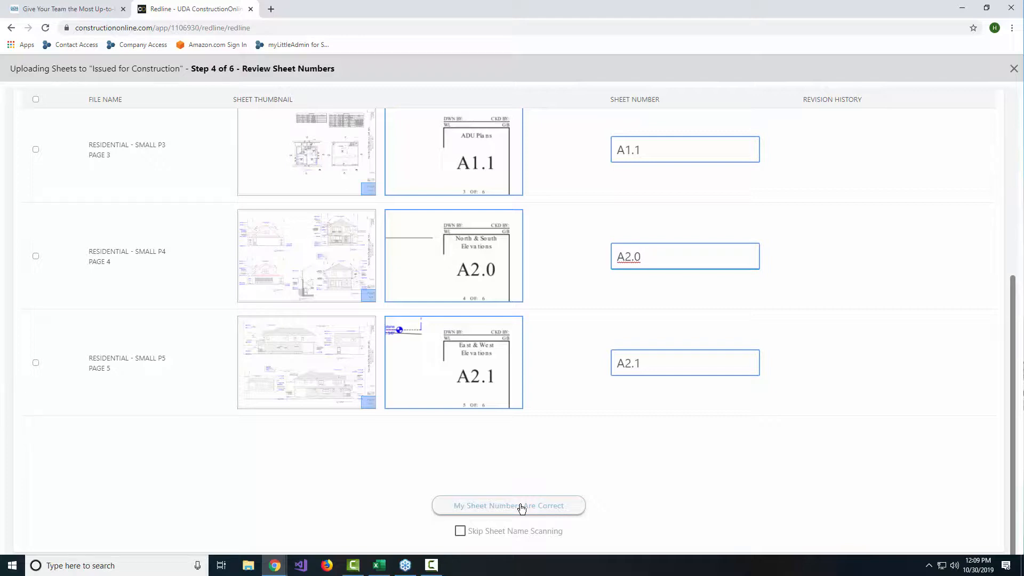
pyautogui.click(522, 507)
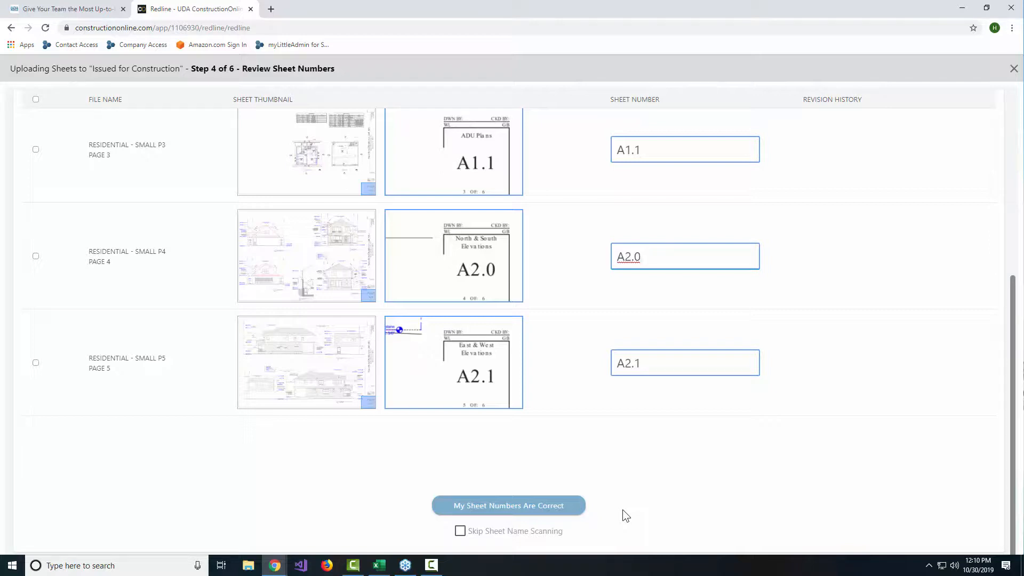
pyautogui.click(517, 506)
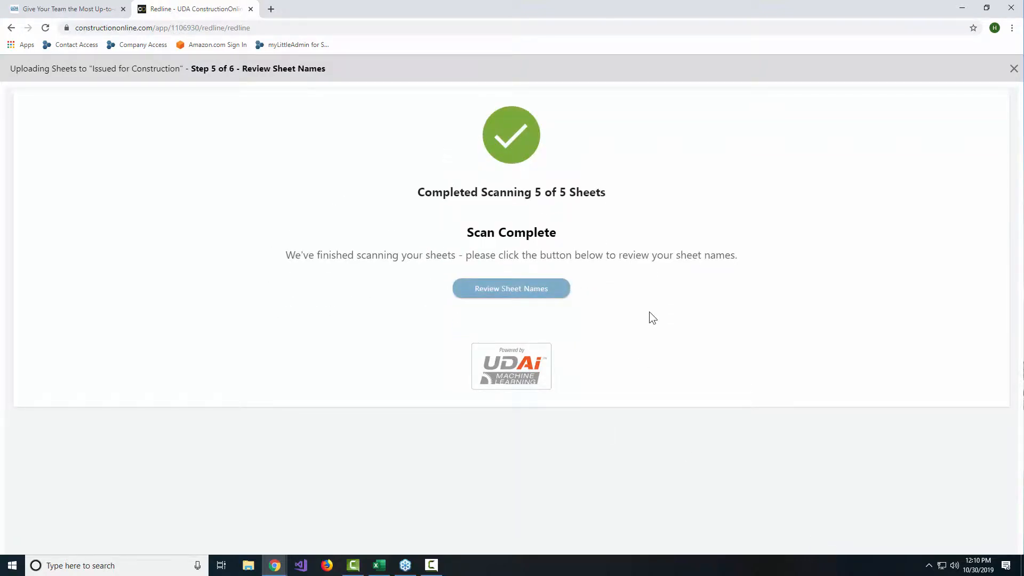
# Step: Review the scanned sheet names and the assigned tags of all uploaded sheets
pyautogui.click(545, 288)
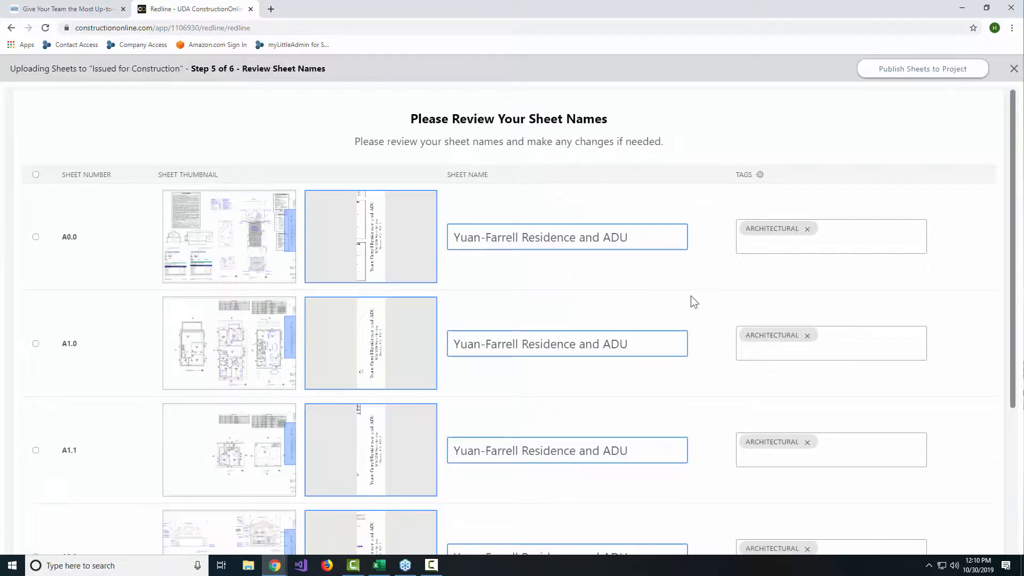
pyautogui.scroll(-4, 710, 270)
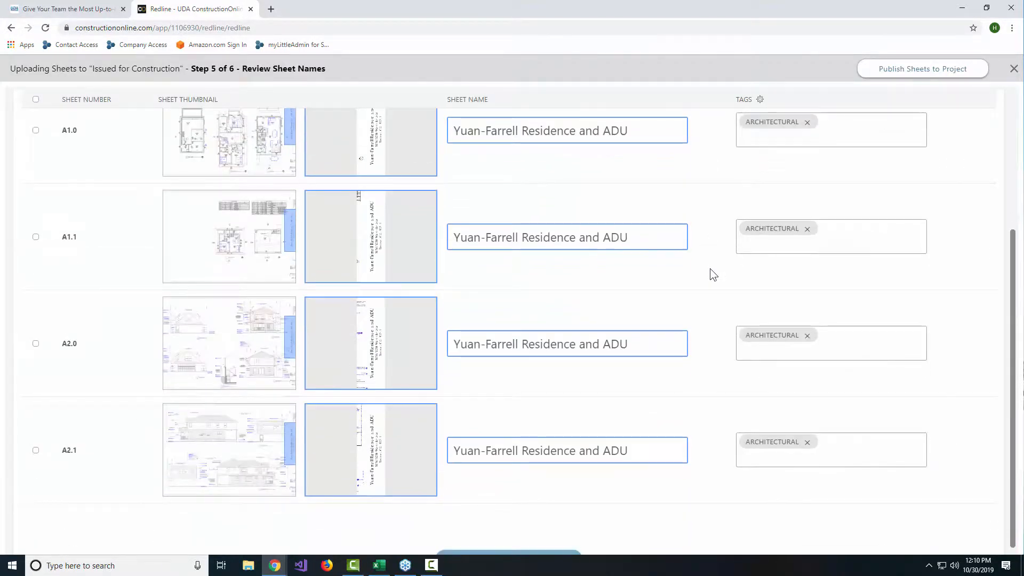
pyautogui.scroll(-1, 709, 268)
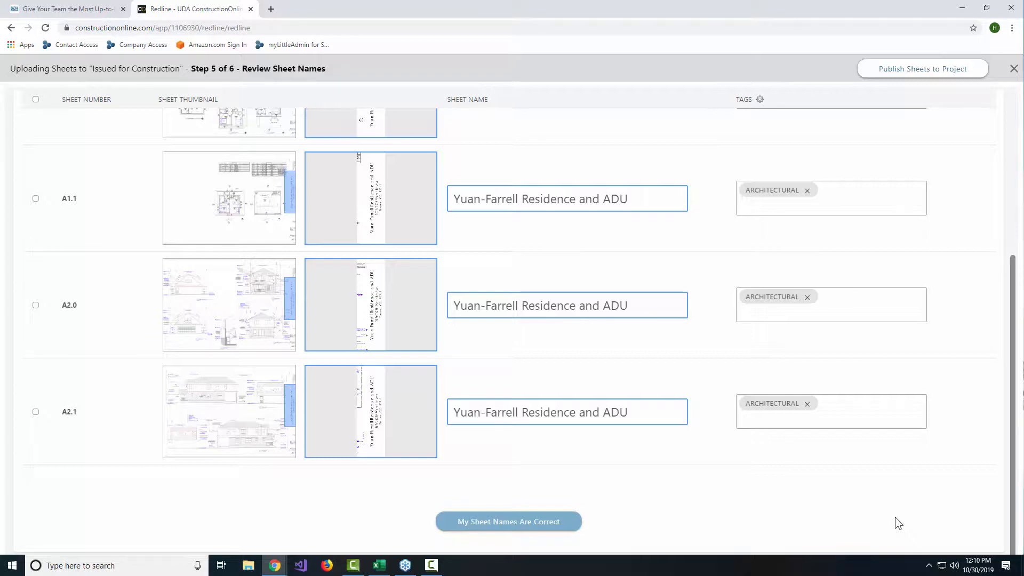
pyautogui.scroll(5, 920, 476)
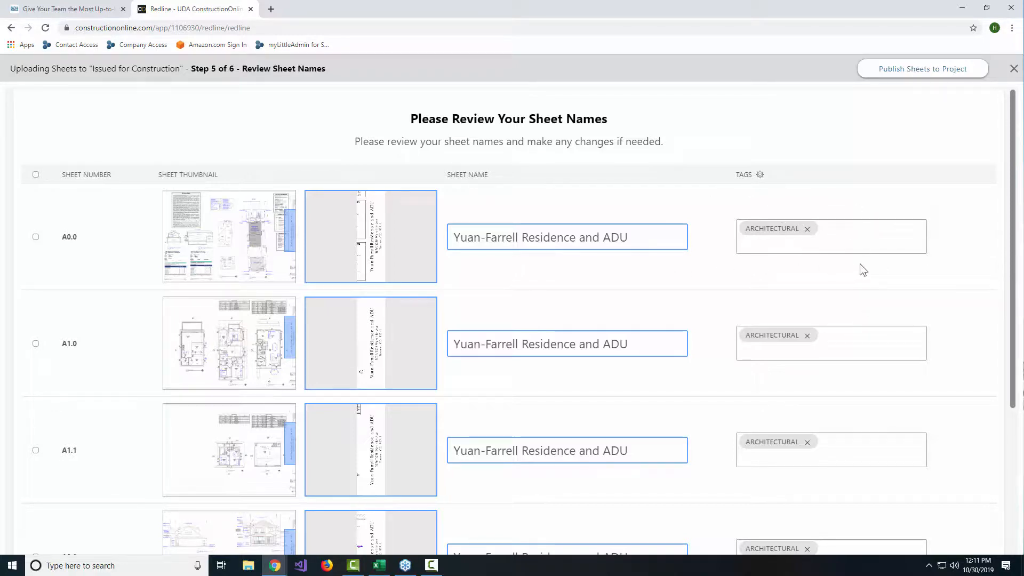
pyautogui.scroll(-2, 859, 276)
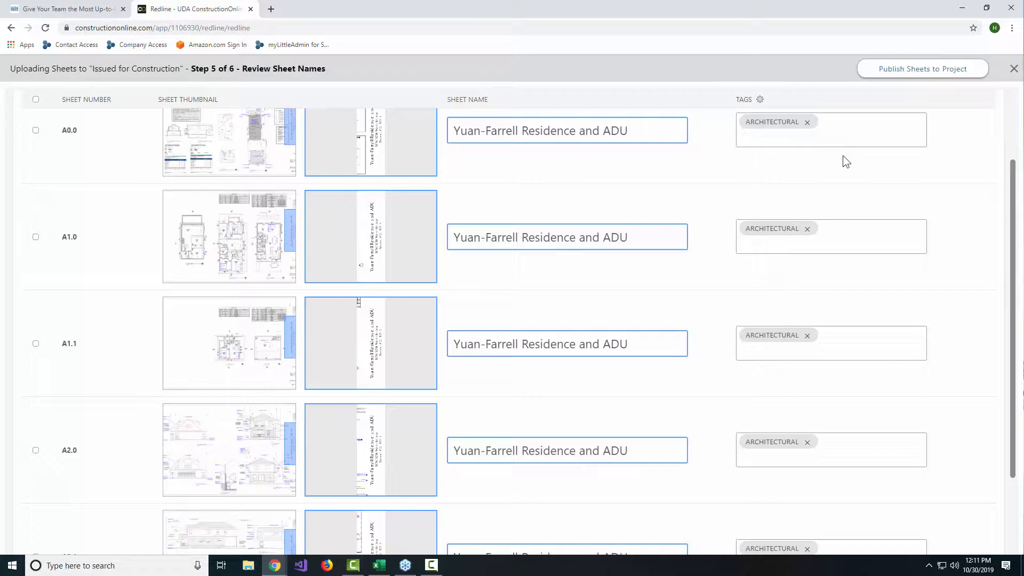
pyautogui.scroll(-2, 721, 331)
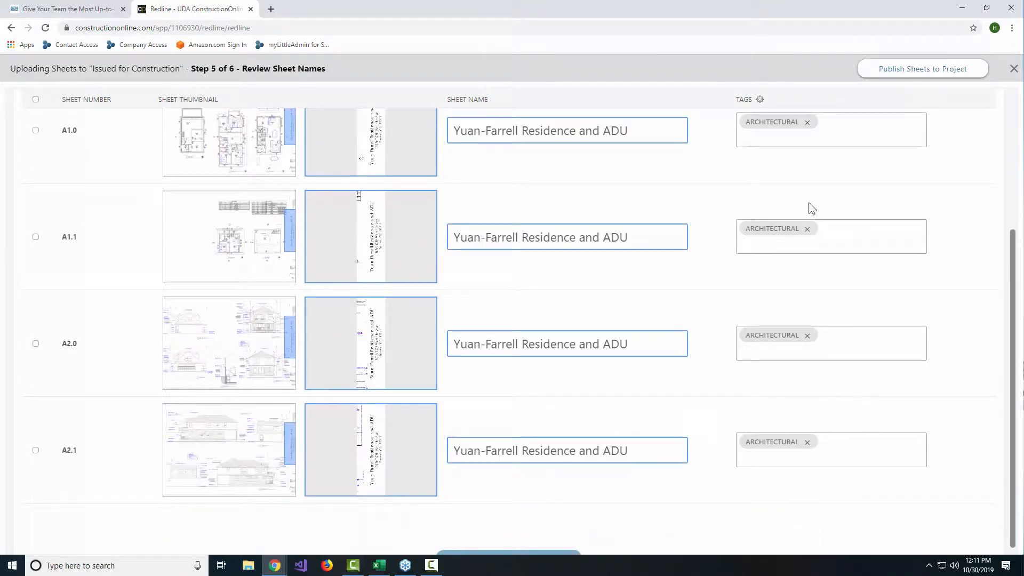
pyautogui.scroll(4, 898, 416)
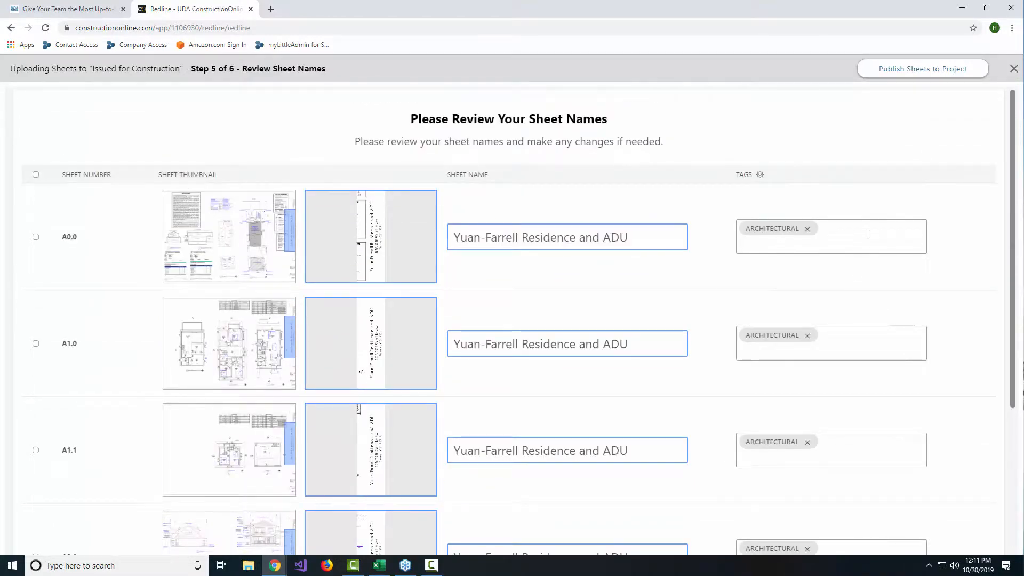
# Step: Browse the available tags for sheet A0.0 without adding one
pyautogui.click(868, 234)
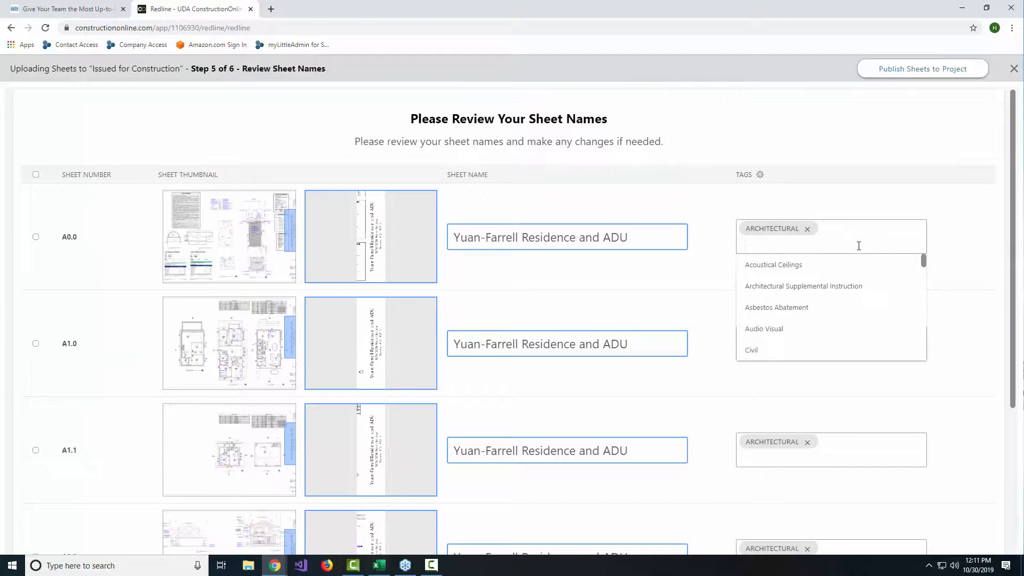
pyautogui.scroll(-10, 819, 296)
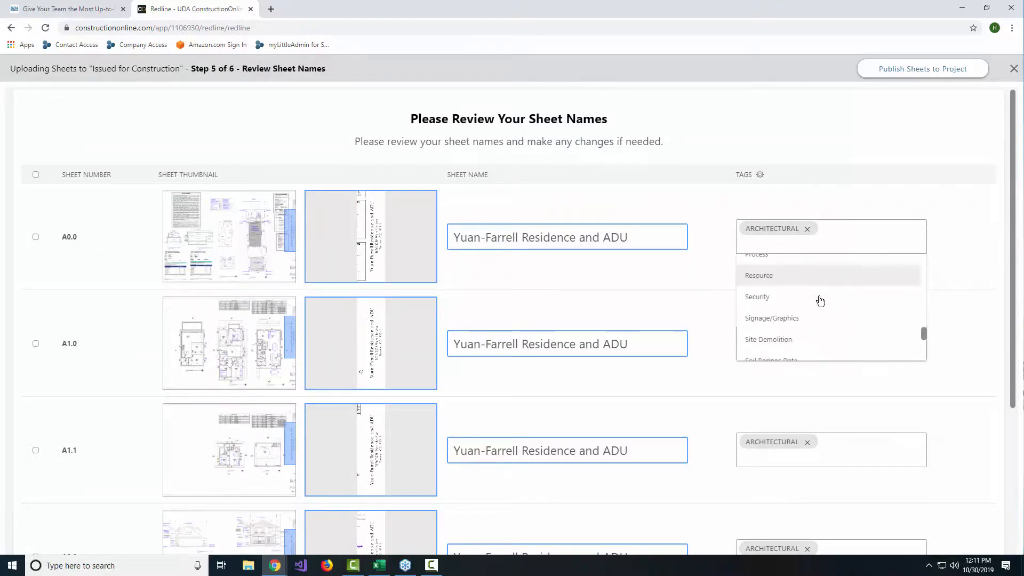
pyautogui.scroll(-10, 819, 297)
pyautogui.scroll(5, 842, 272)
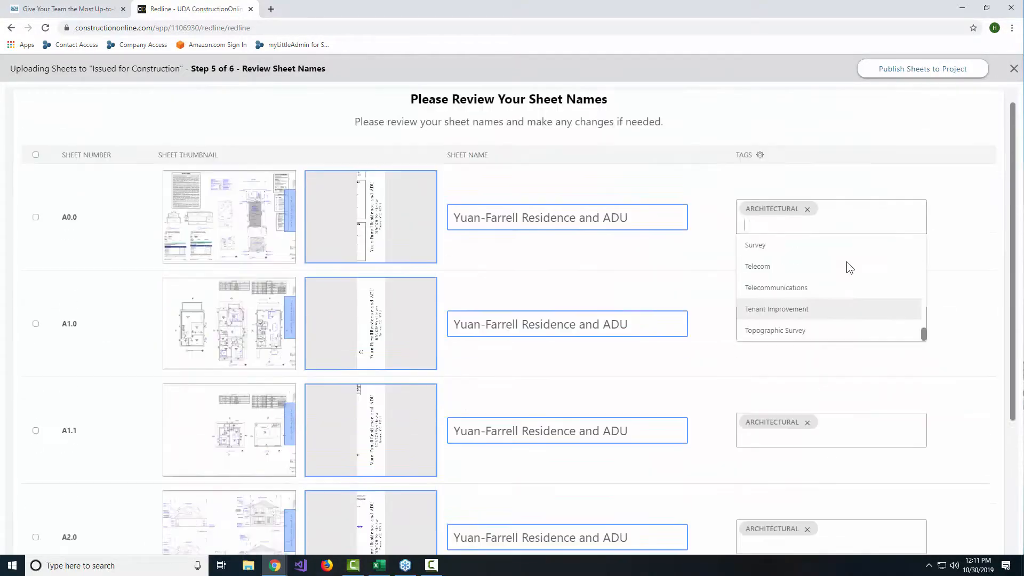
pyautogui.scroll(1, 846, 261)
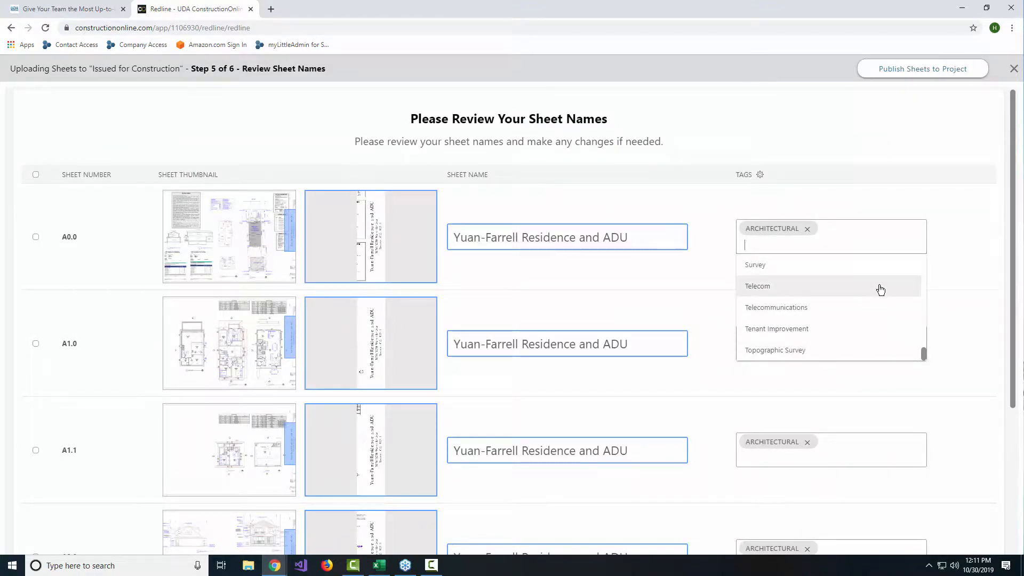
pyautogui.click(838, 185)
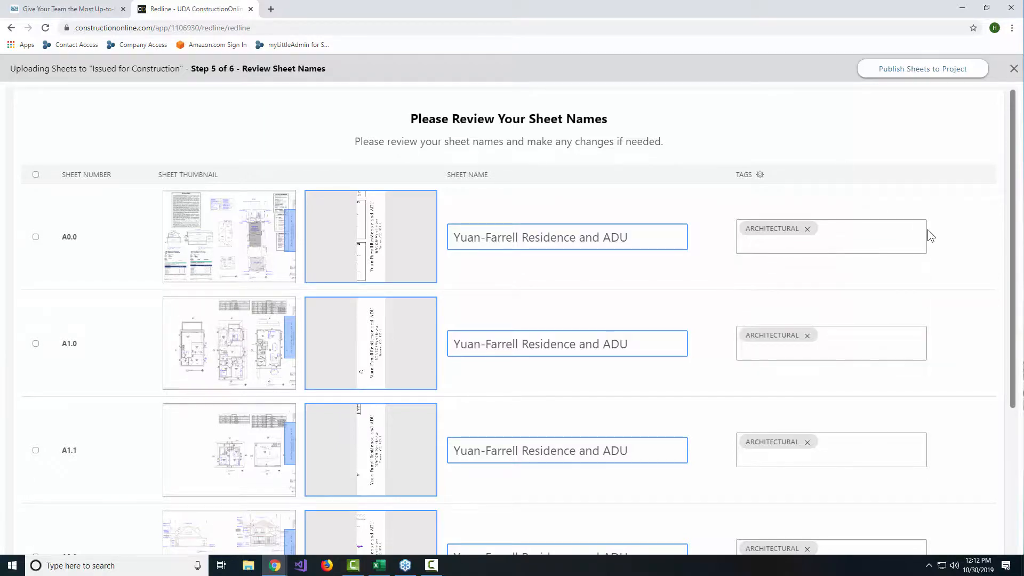
# Step: Review the project's sheet tag list in the tag settings and close it without saving changes
pyautogui.scroll(-5, 981, 264)
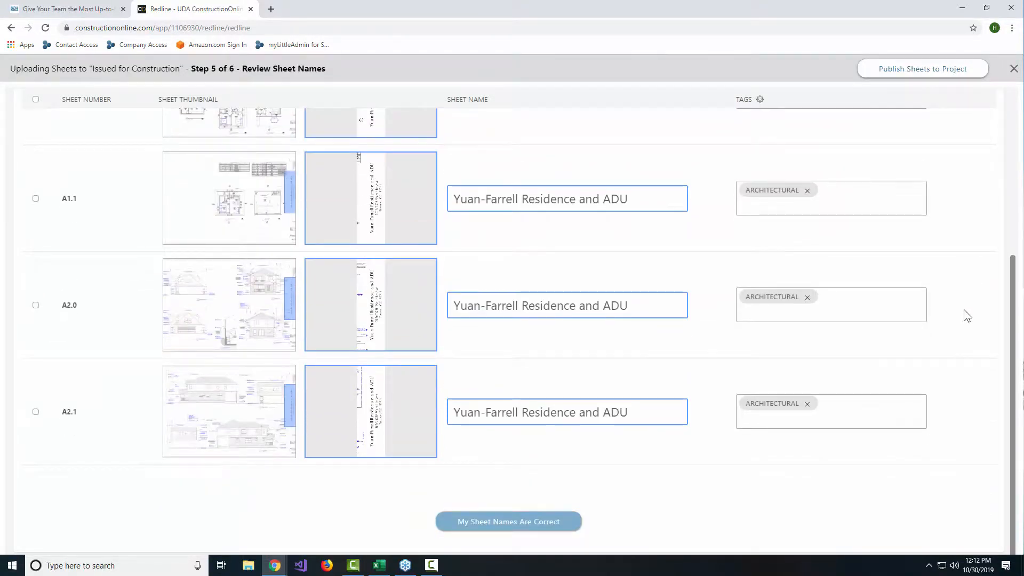
pyautogui.click(519, 520)
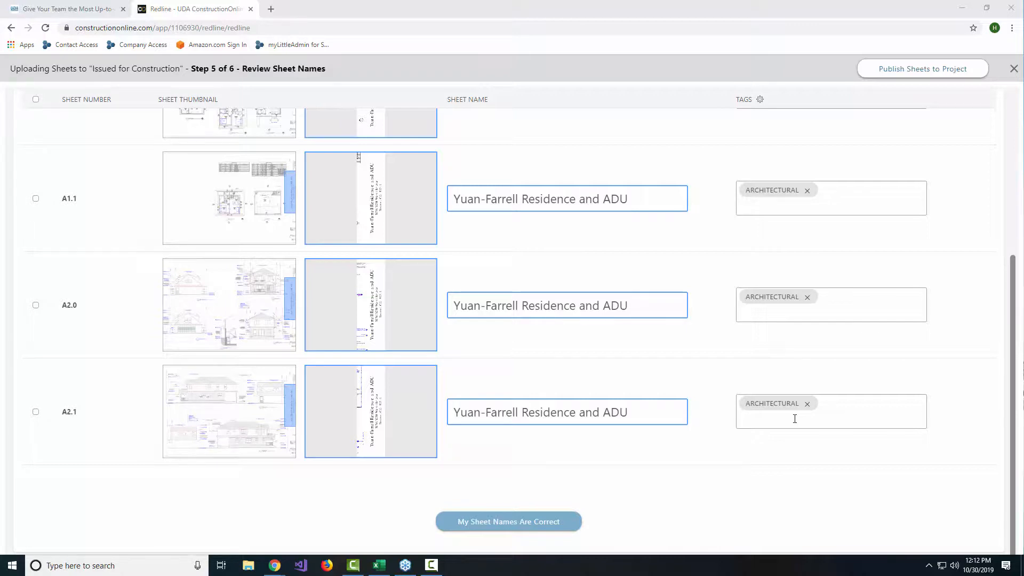
pyautogui.click(760, 100)
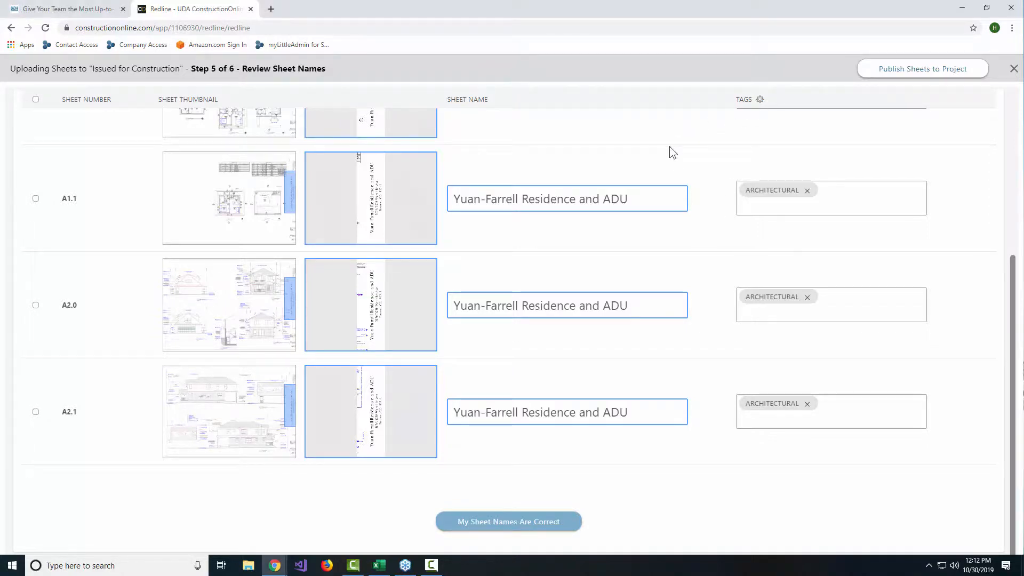
pyautogui.scroll(-3, 587, 232)
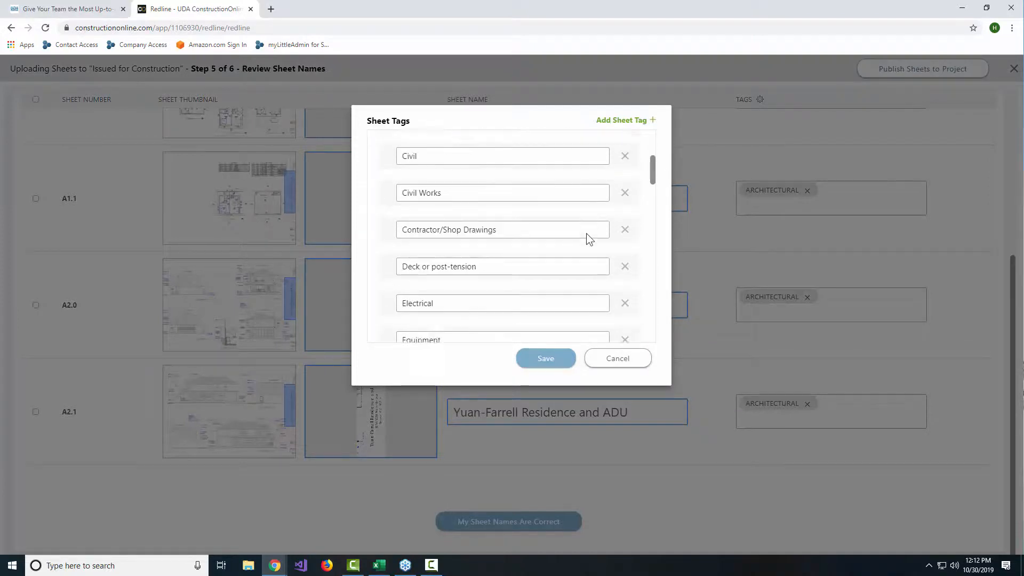
pyautogui.scroll(-7, 586, 233)
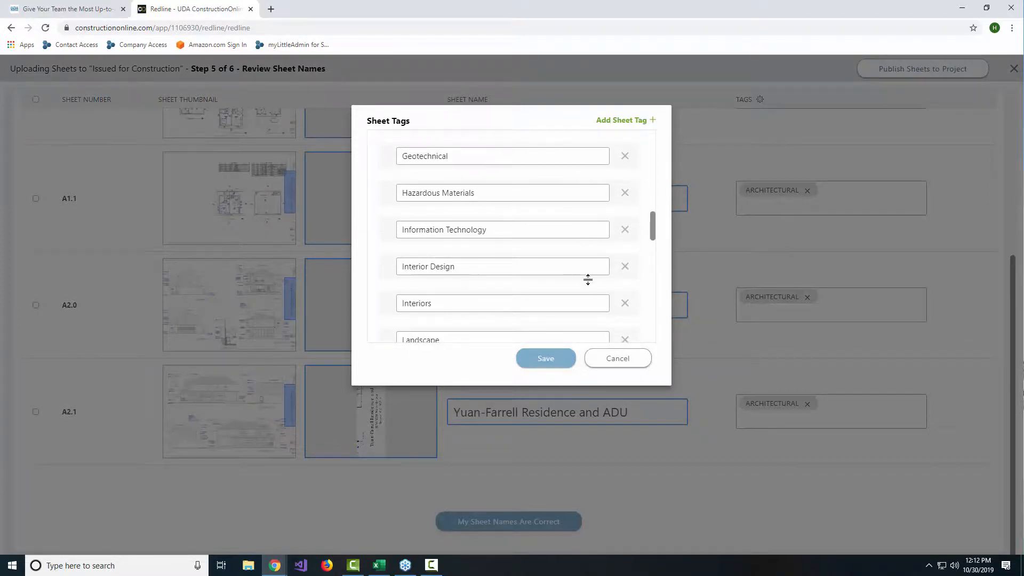
pyautogui.scroll(-5, 569, 285)
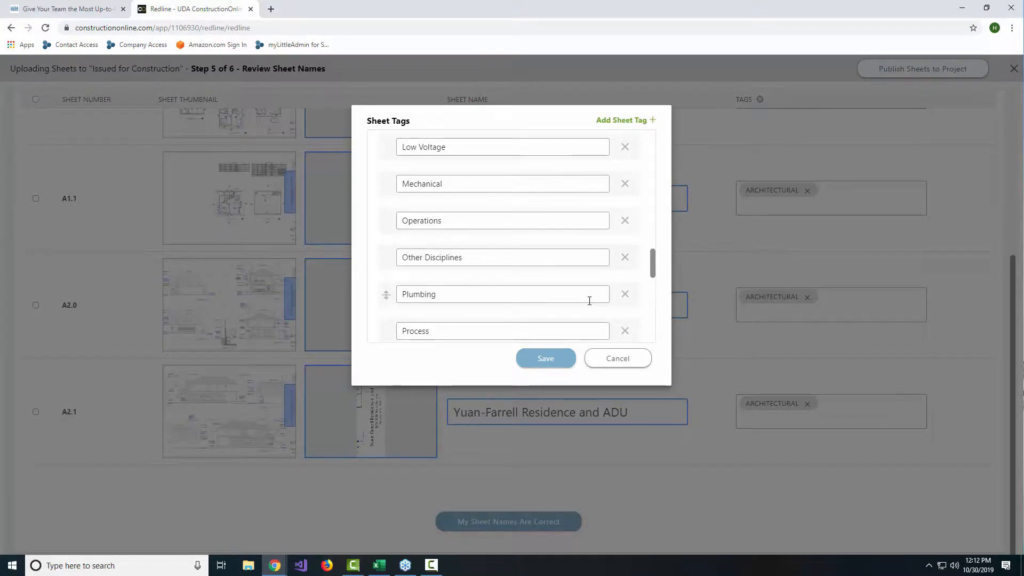
pyautogui.scroll(-9, 598, 296)
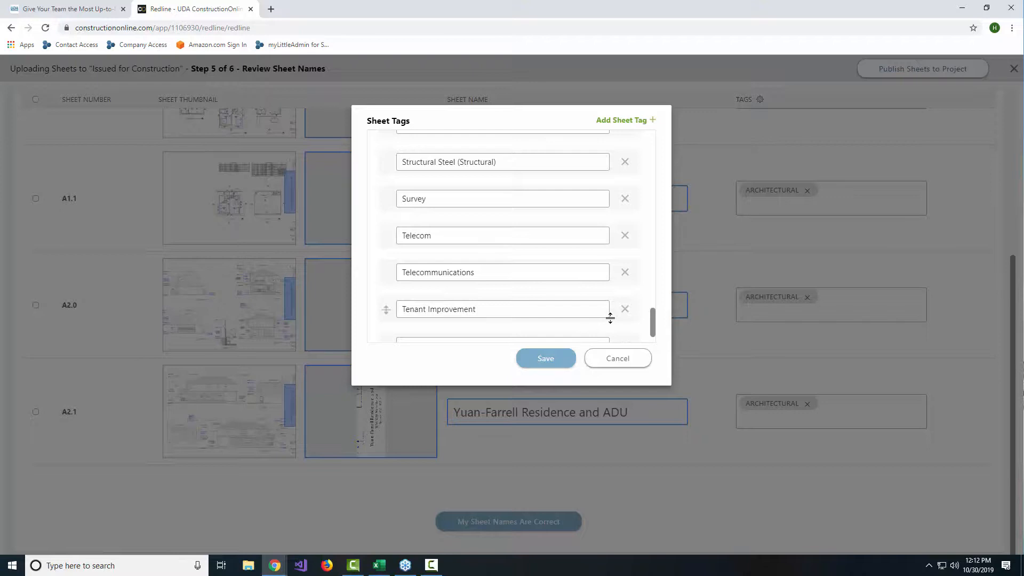
pyautogui.click(636, 362)
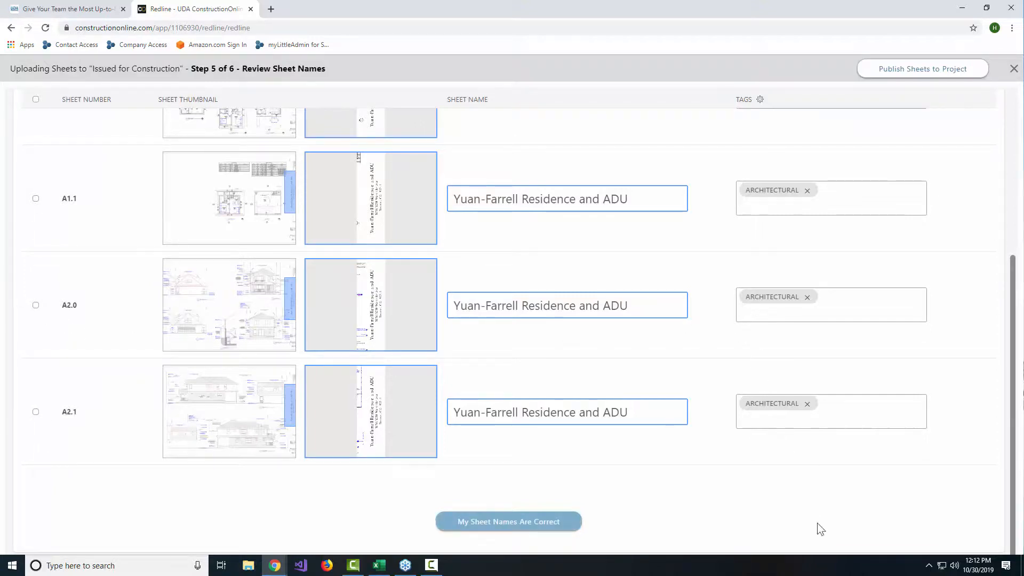
# Step: Confirm the sheet names as correct and view the published sheets once the callouts are scanned
pyautogui.click(541, 528)
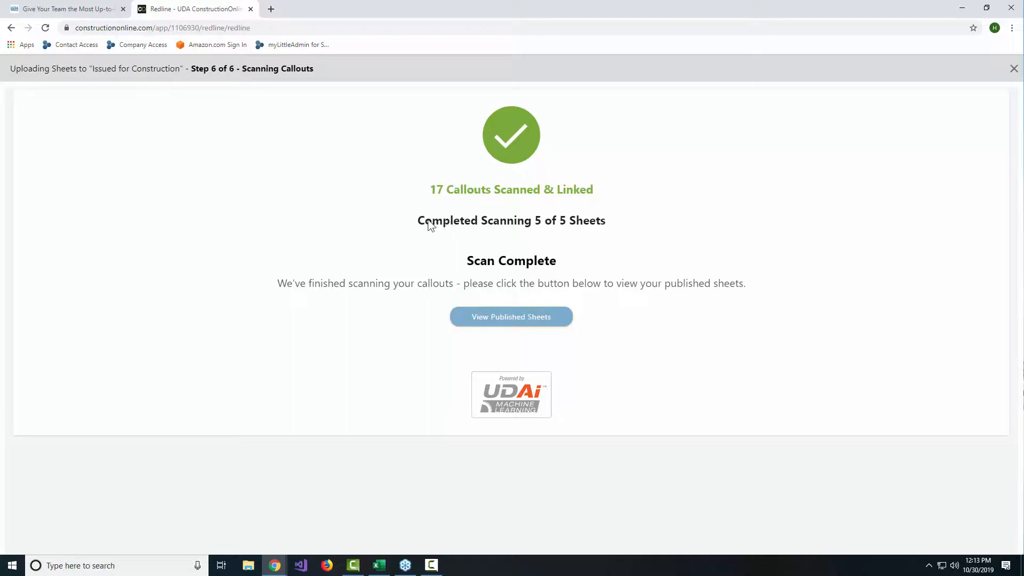
pyautogui.click(531, 316)
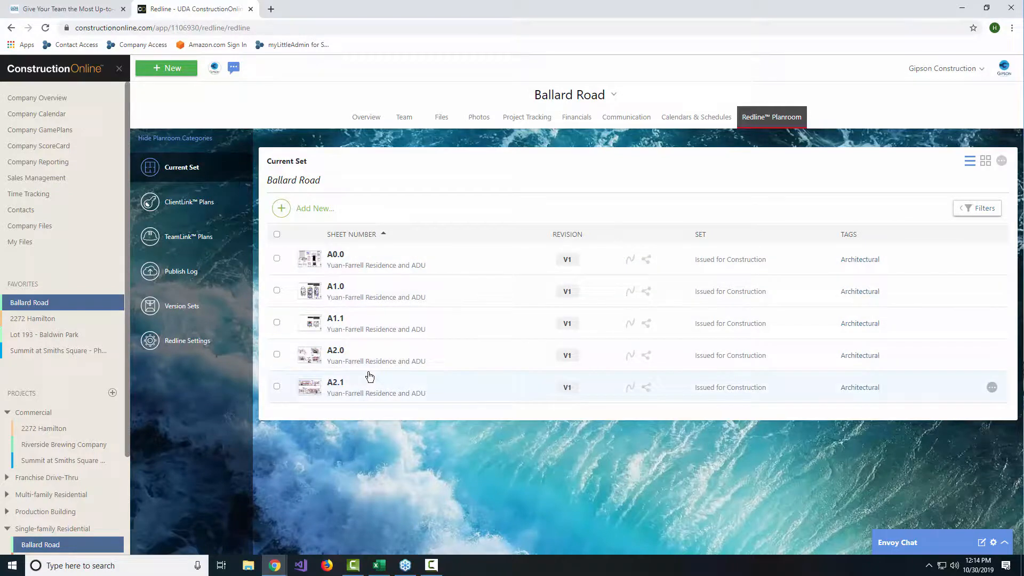
# Step: Open published sheet A0.0 in its own browser tab and return to the project's current set
pyautogui.click(388, 261)
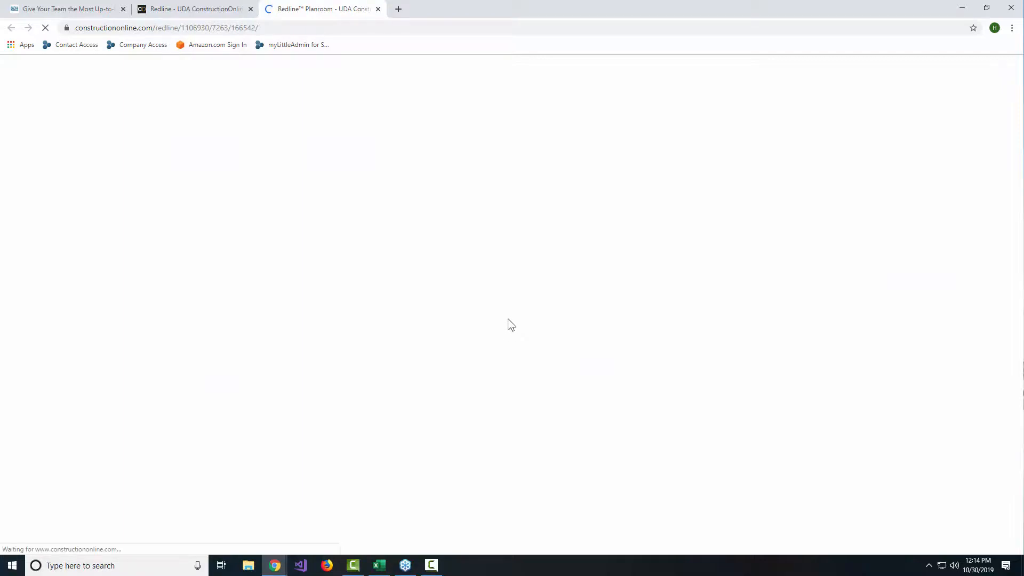
pyautogui.click(202, 9)
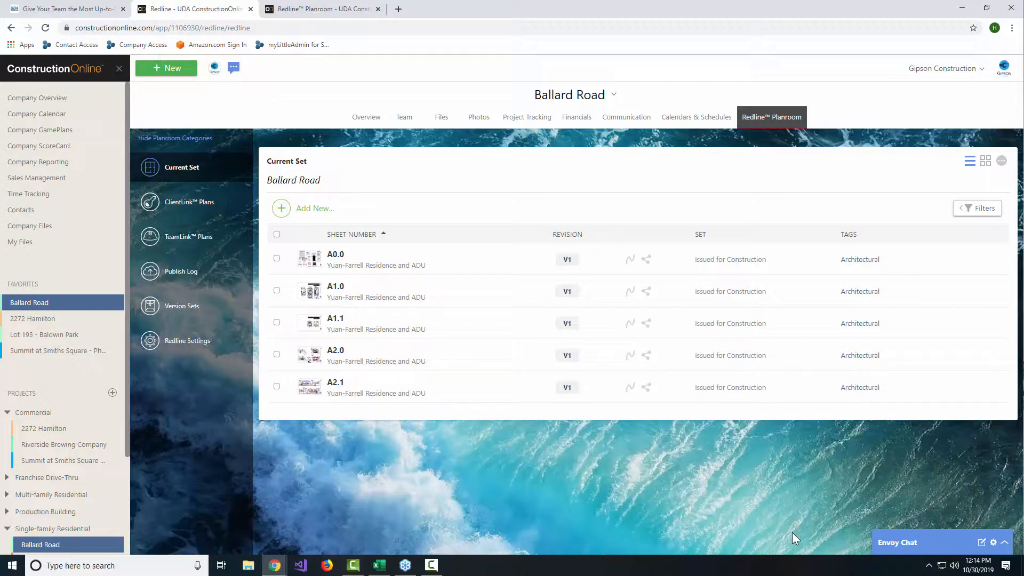
# Step: Try filtering the current set by the Architectural and Architectural Supplemental Instruction tags, and remove both tag filters
pyautogui.click(976, 208)
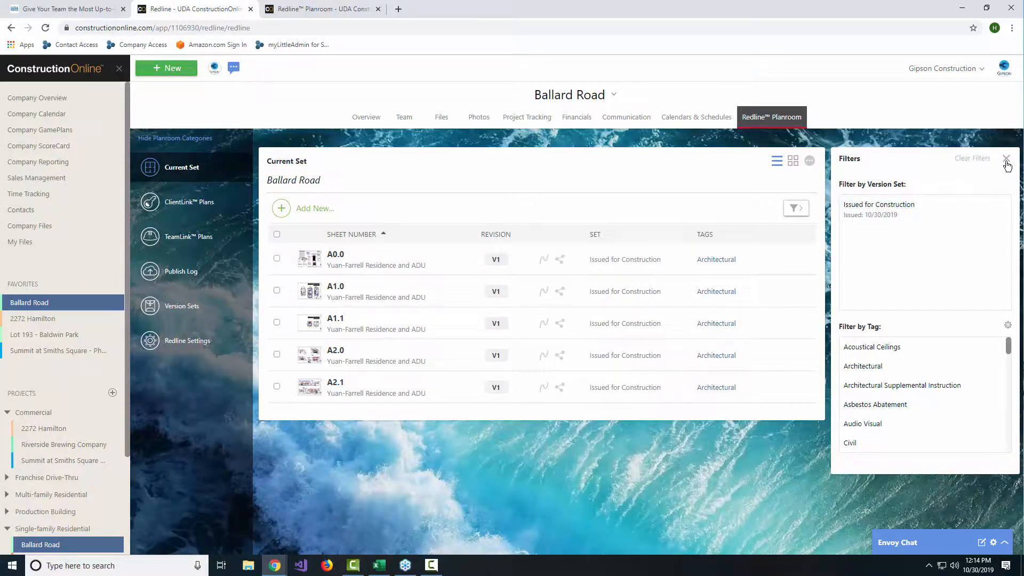
pyautogui.click(863, 367)
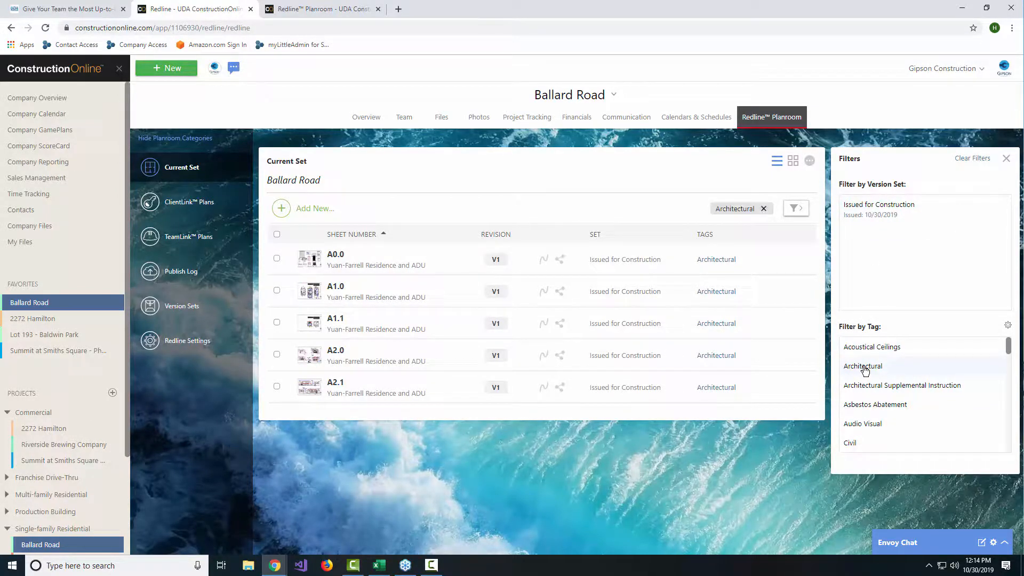
pyautogui.click(868, 387)
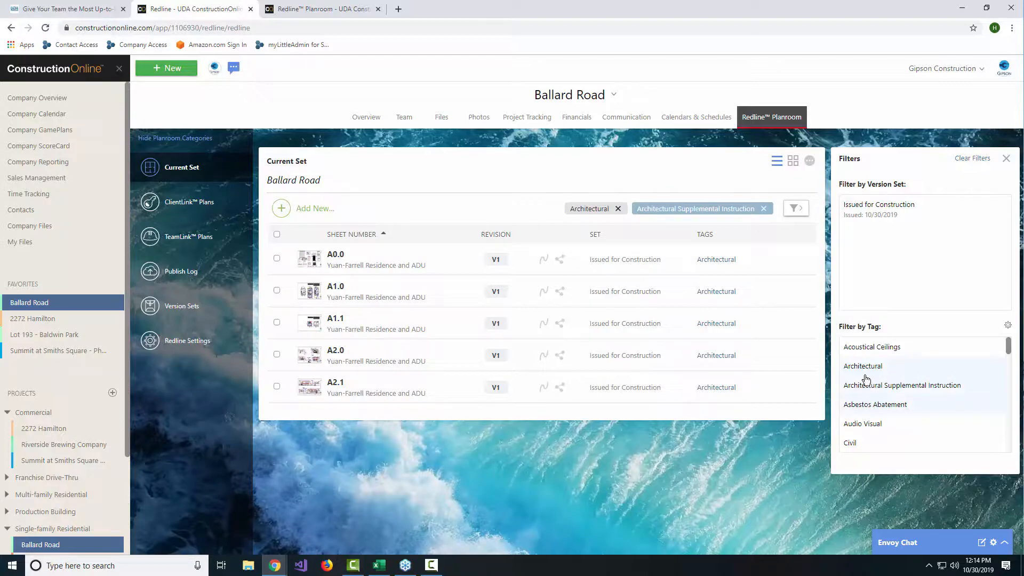
pyautogui.click(867, 386)
pyautogui.click(870, 368)
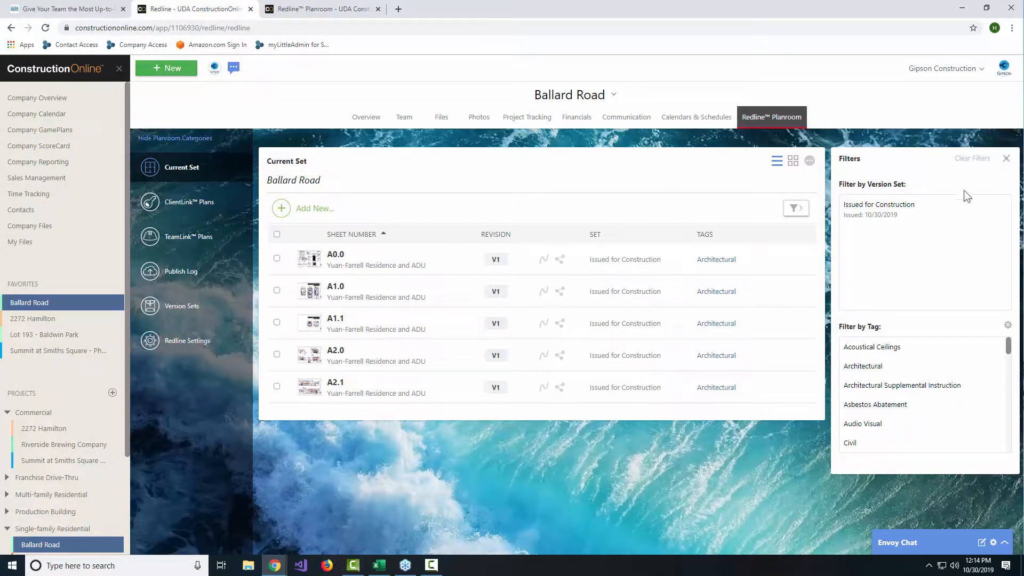
# Step: Try filtering the current set by the Issued for Construction version set, close the filters and remove that filter
pyautogui.click(890, 207)
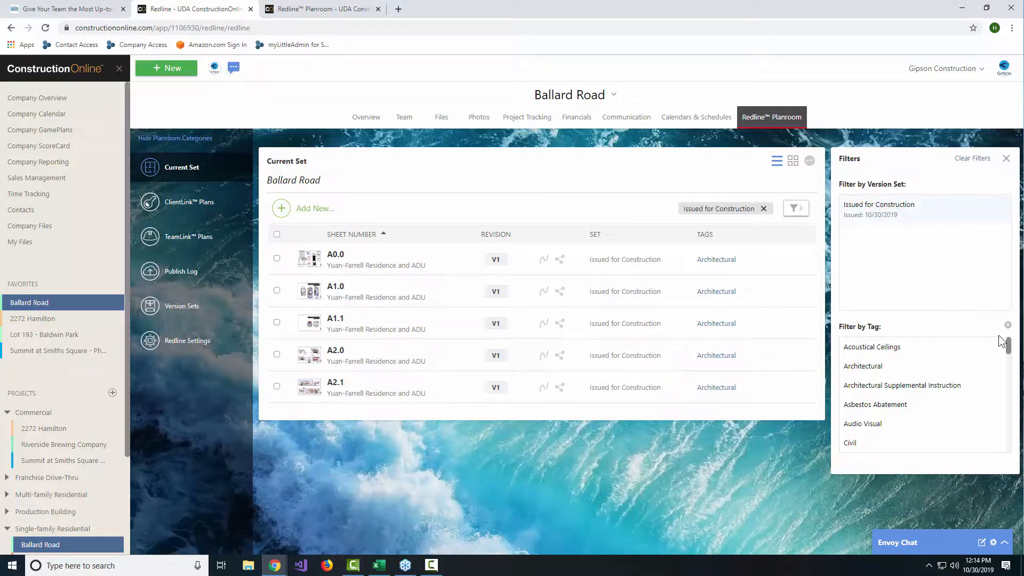
pyautogui.click(1005, 160)
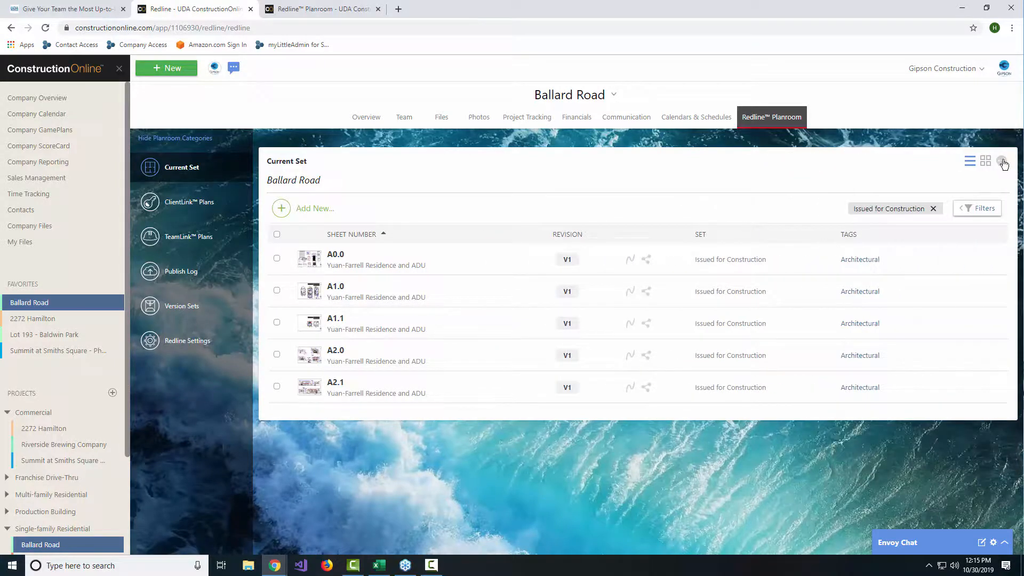
pyautogui.click(933, 211)
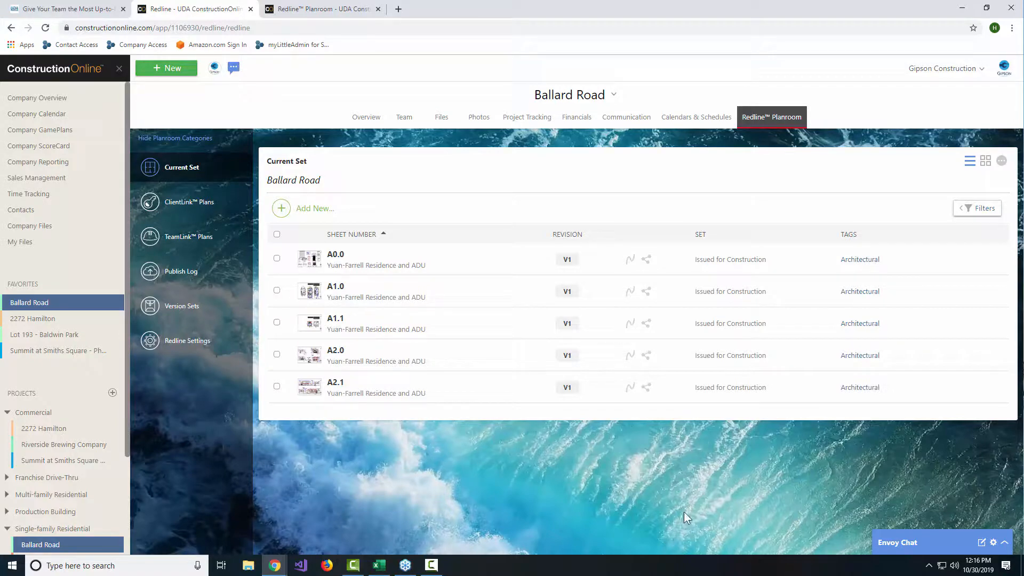
pyautogui.click(276, 259)
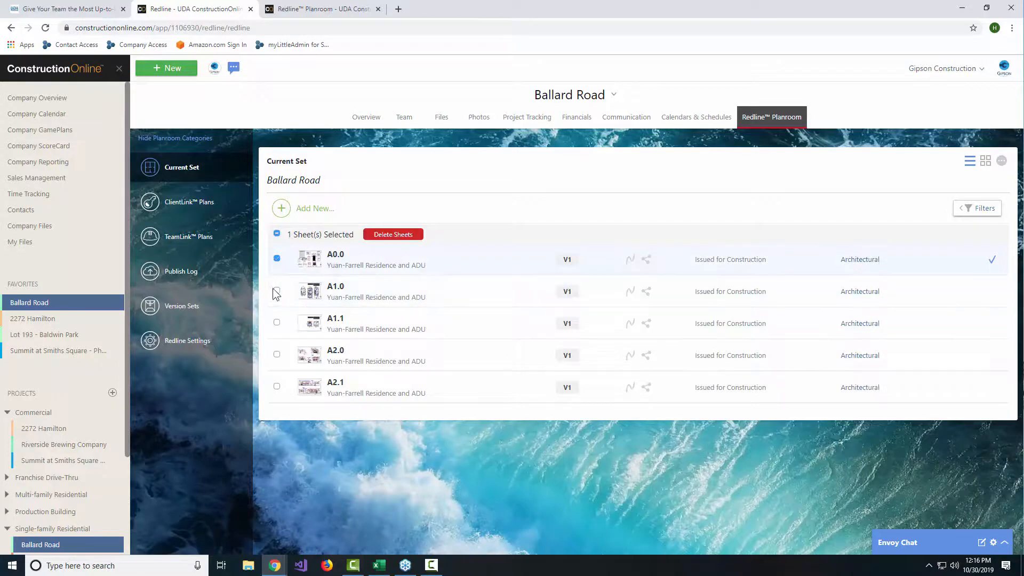
pyautogui.click(270, 270)
pyautogui.click(194, 9)
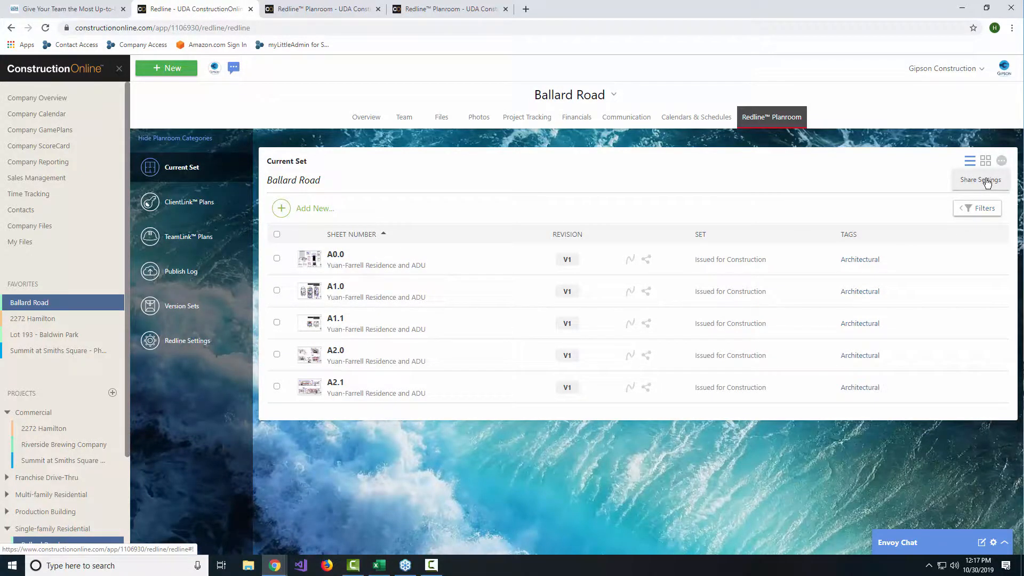
# Step: Share all sheets of the current set with both the TeamLink and ClientLink contacts
pyautogui.click(986, 181)
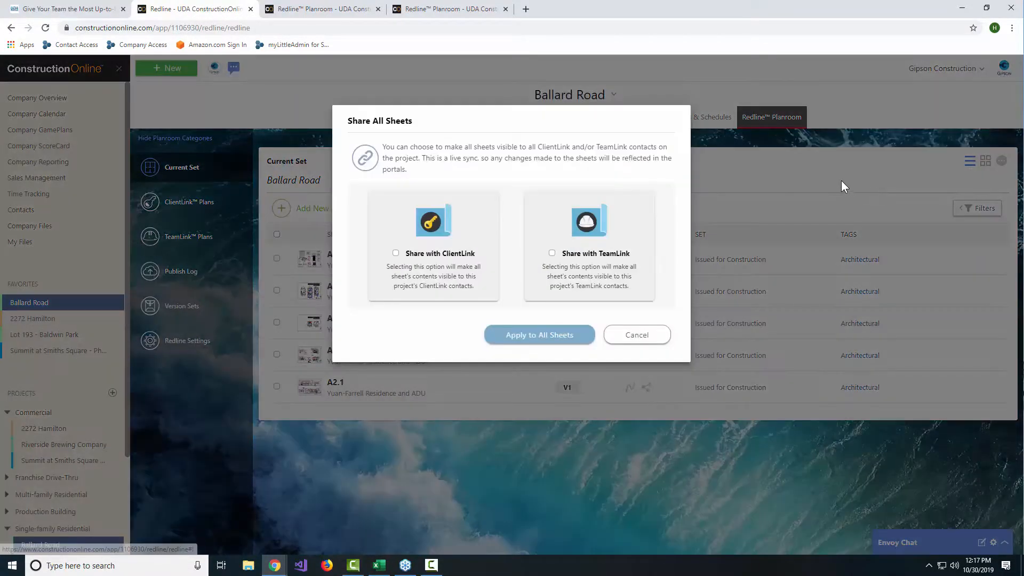
pyautogui.click(592, 261)
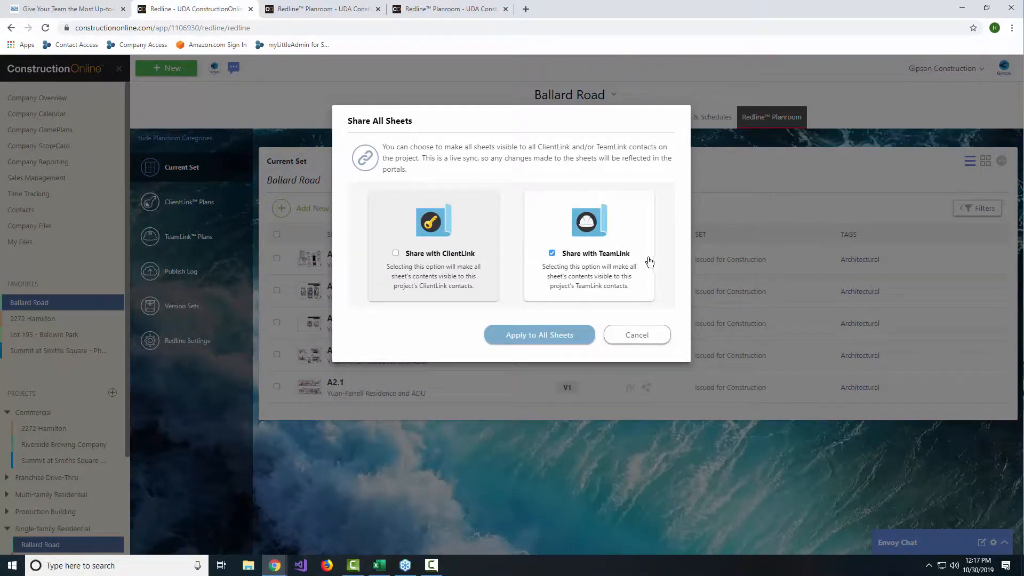
pyautogui.click(438, 267)
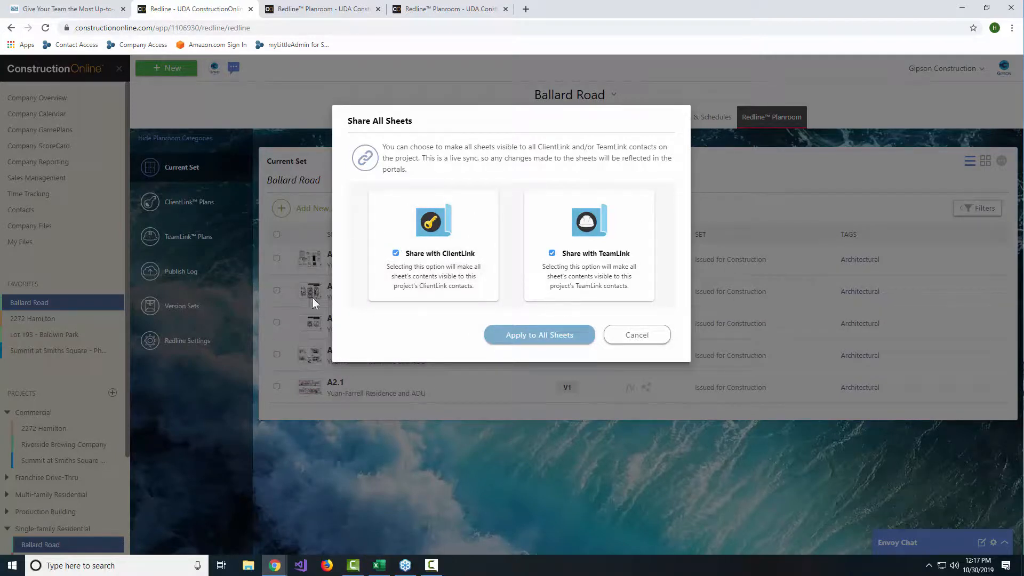
pyautogui.click(506, 336)
pyautogui.click(508, 340)
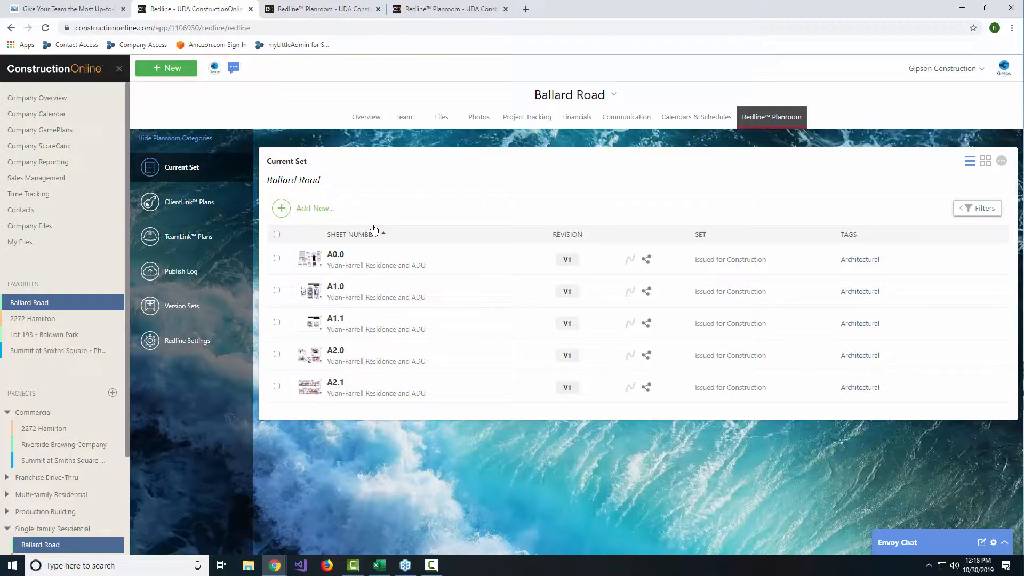
# Step: Switch to the 2272 Hamilton project's planroom and show its sheet filters
pyautogui.click(56, 319)
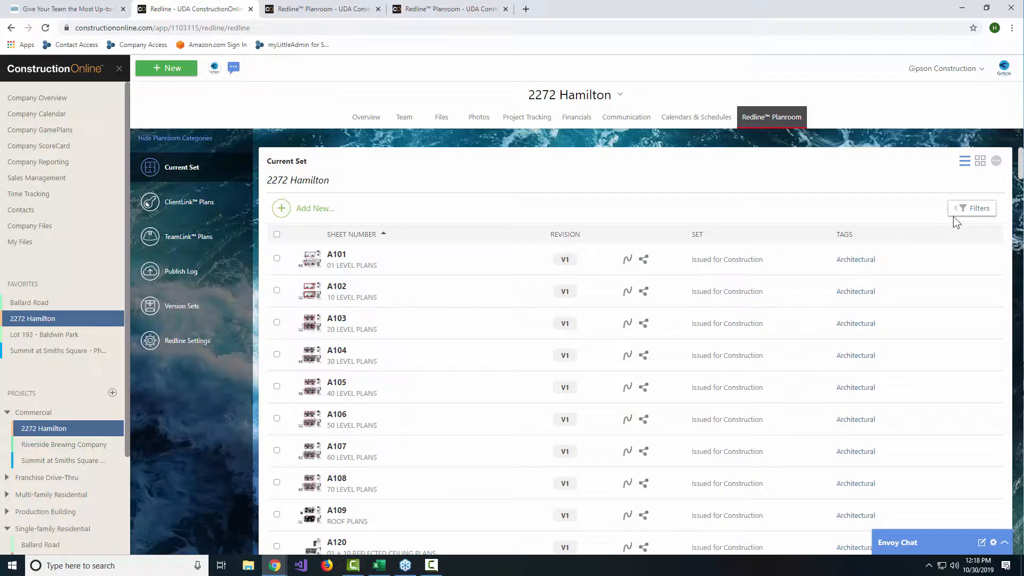
pyautogui.click(968, 209)
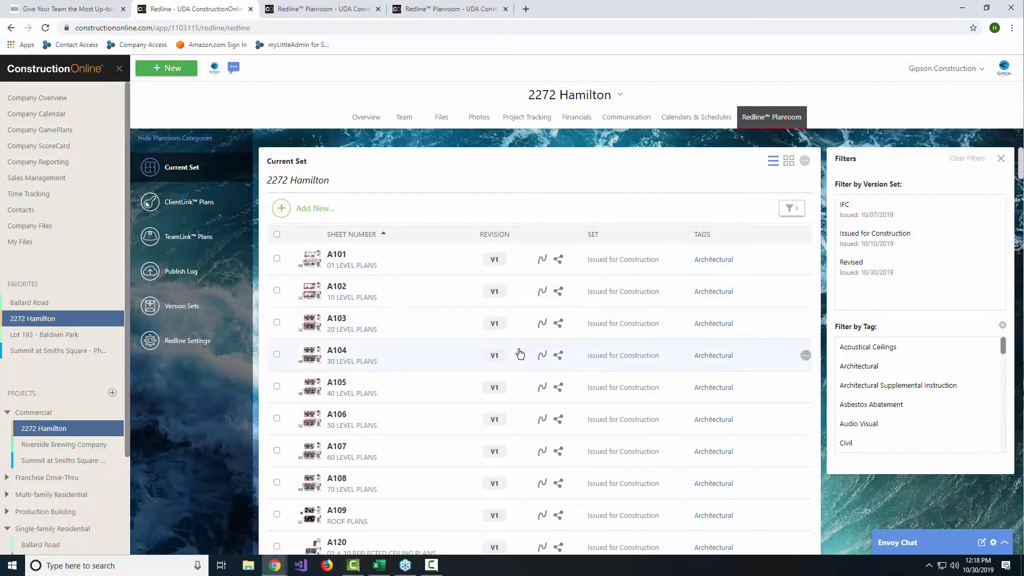
# Step: Examine the revisions, version sets and tags of the sheets in 2272 Hamilton's current set
pyautogui.scroll(-10, 520, 354)
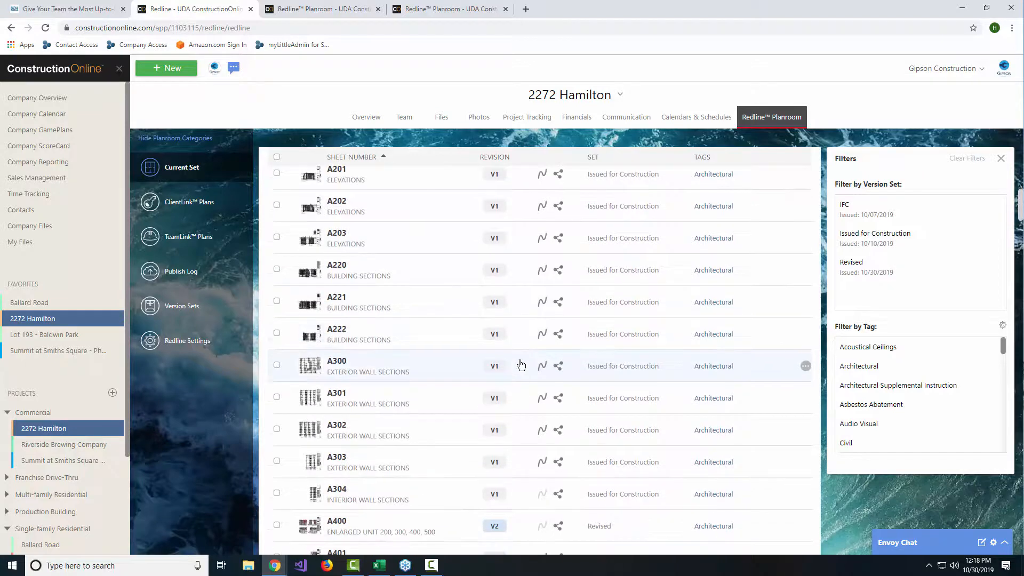
pyautogui.scroll(-3, 521, 364)
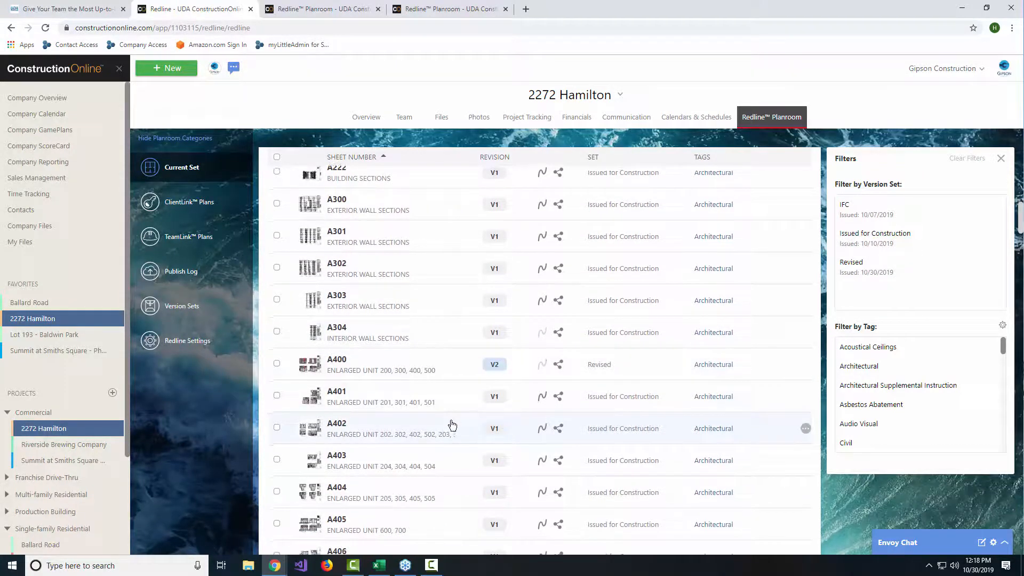
pyautogui.scroll(-2, 533, 363)
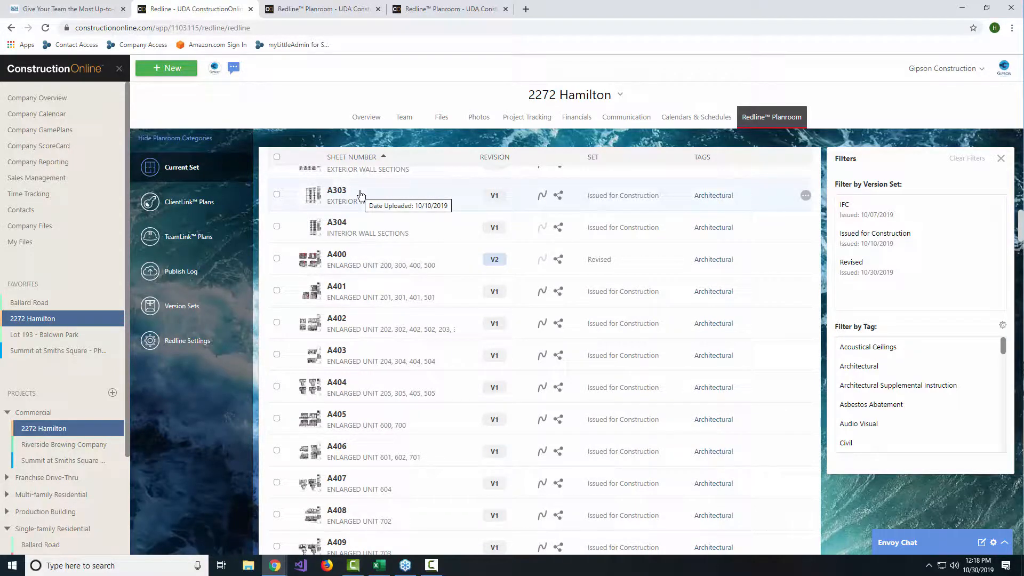
pyautogui.scroll(-5, 459, 295)
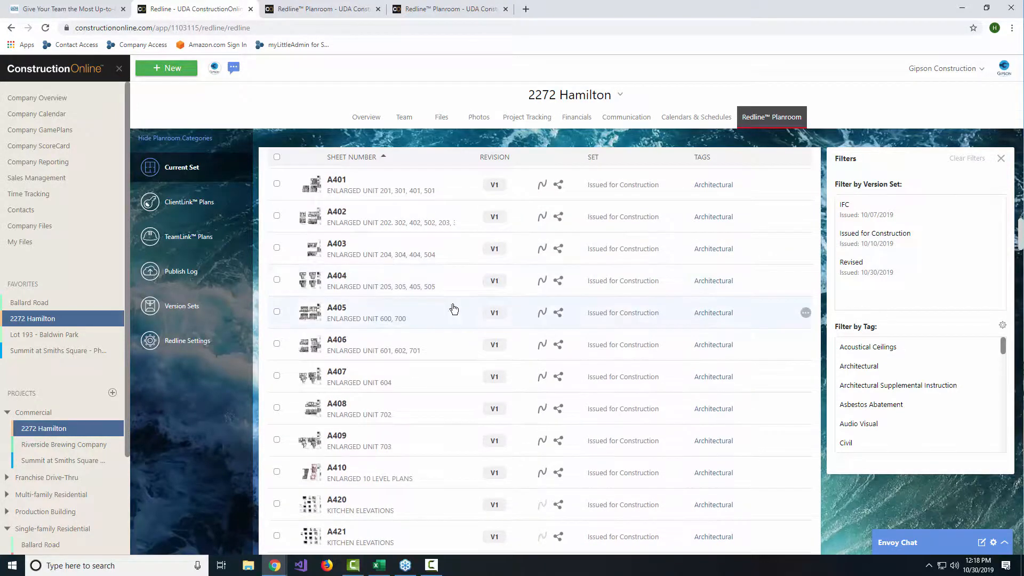
pyautogui.scroll(-10, 462, 335)
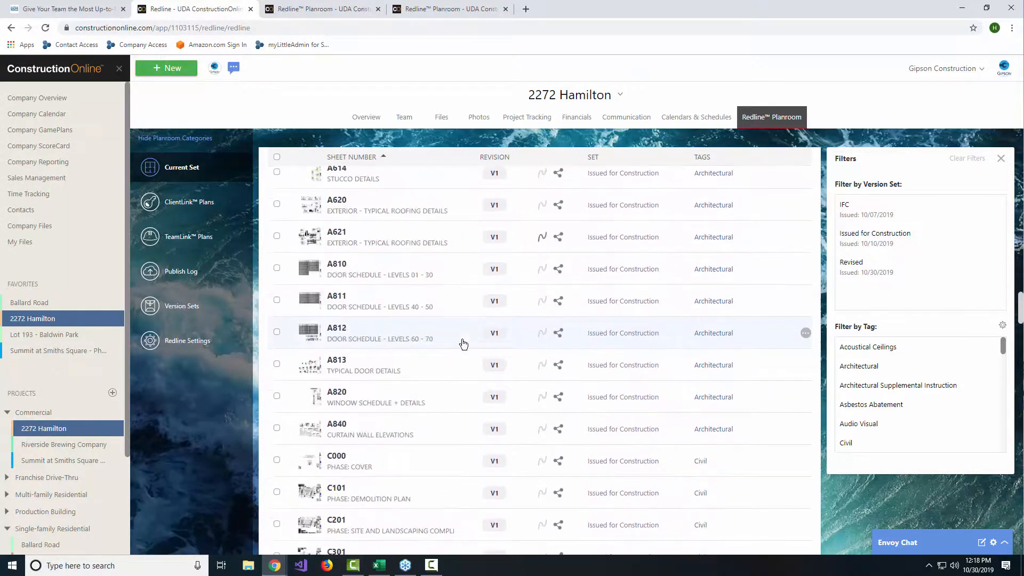
pyautogui.scroll(-3, 467, 363)
pyautogui.scroll(6, 469, 352)
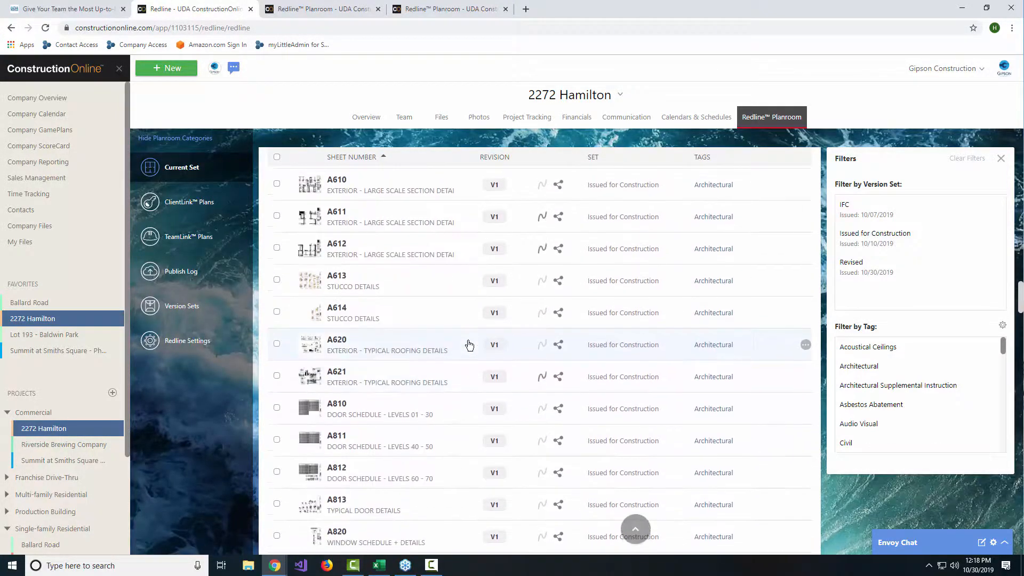
pyautogui.scroll(15, 469, 345)
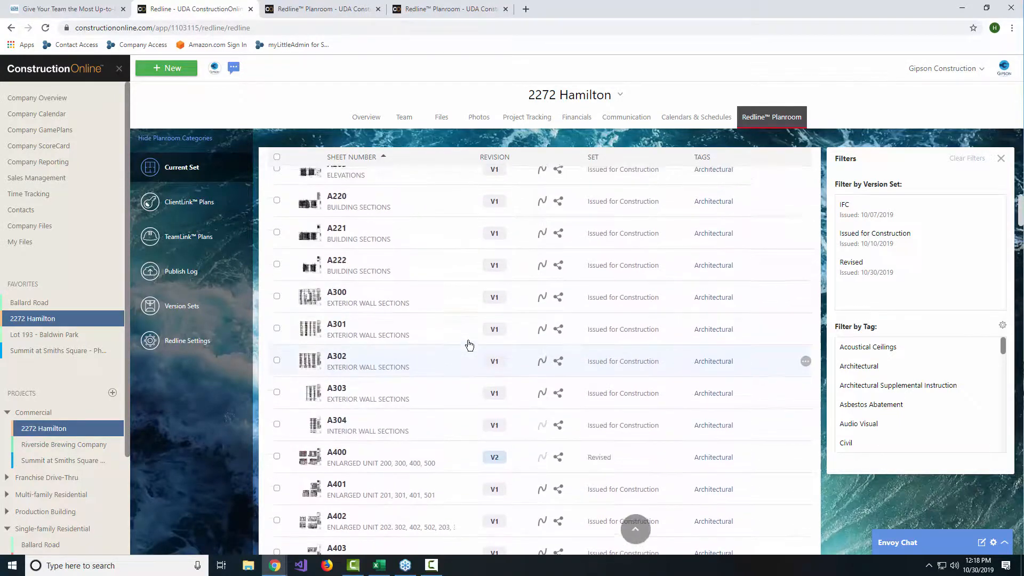
pyautogui.scroll(5, 469, 345)
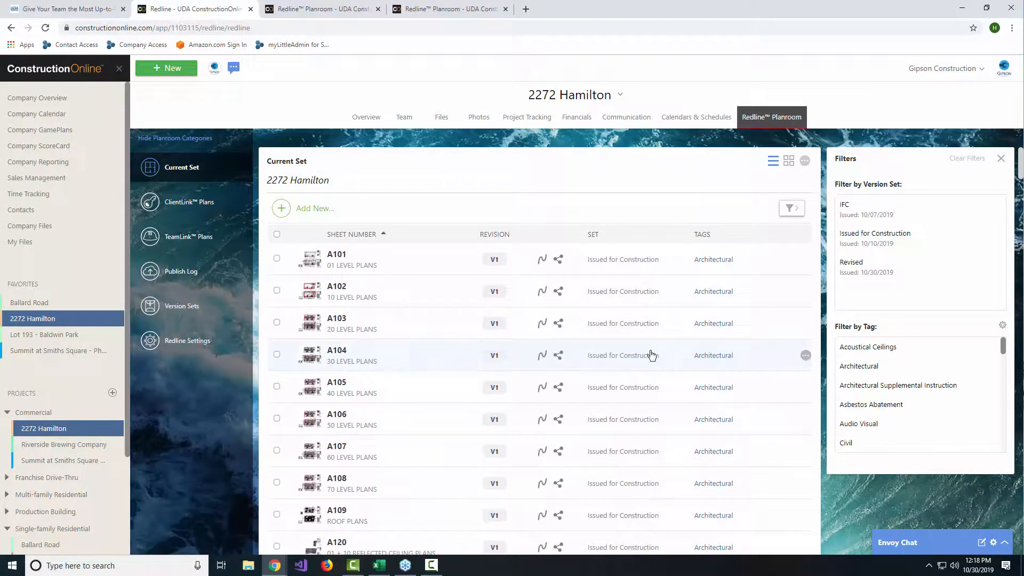
# Step: Try filtering the current set by the Issued for Construction version set and by the Electrical tag, clearing each filter, and close the filters
pyautogui.click(884, 238)
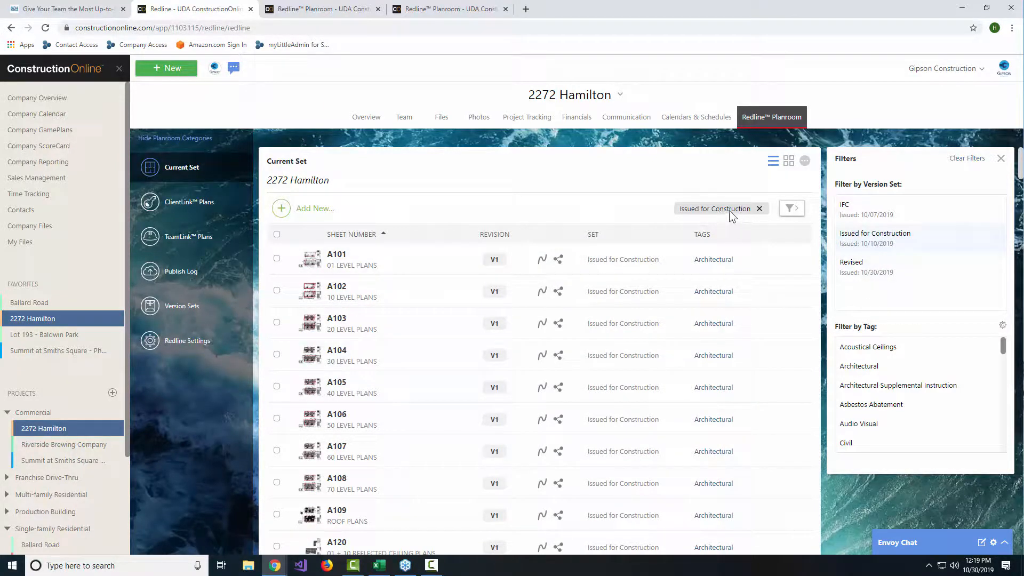
pyautogui.click(759, 209)
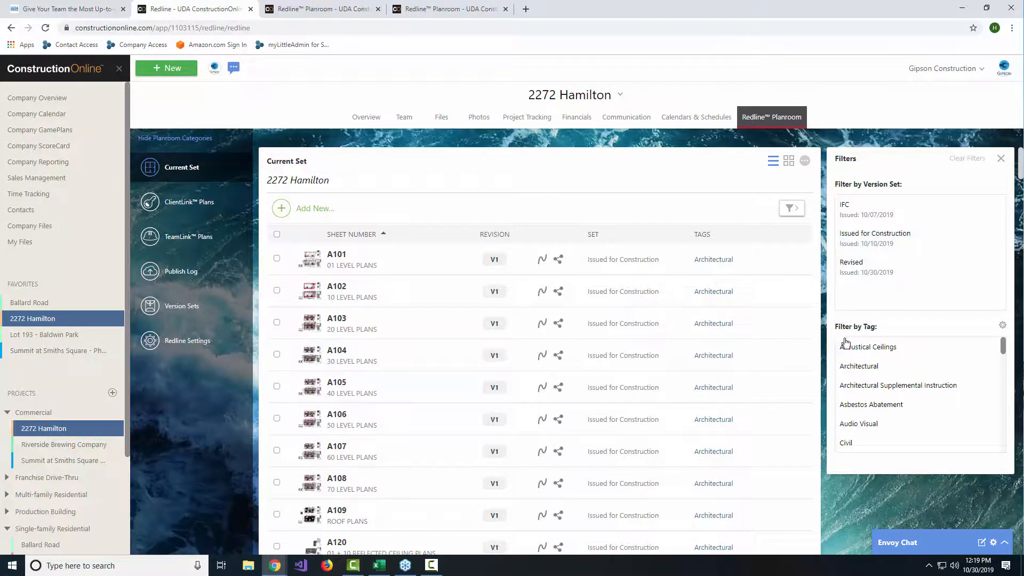
pyautogui.scroll(-3, 880, 370)
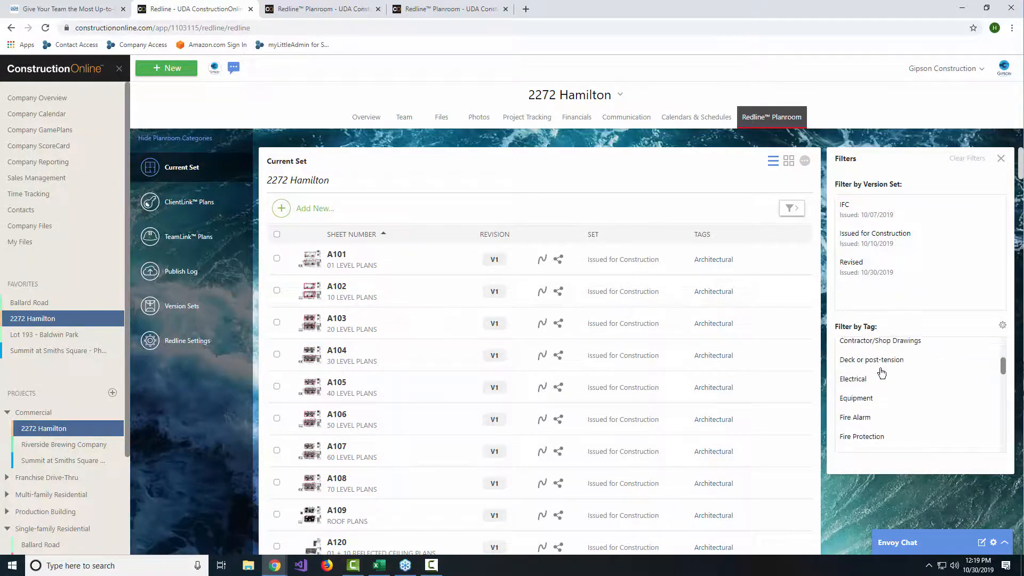
pyautogui.scroll(-1, 882, 376)
pyautogui.click(879, 364)
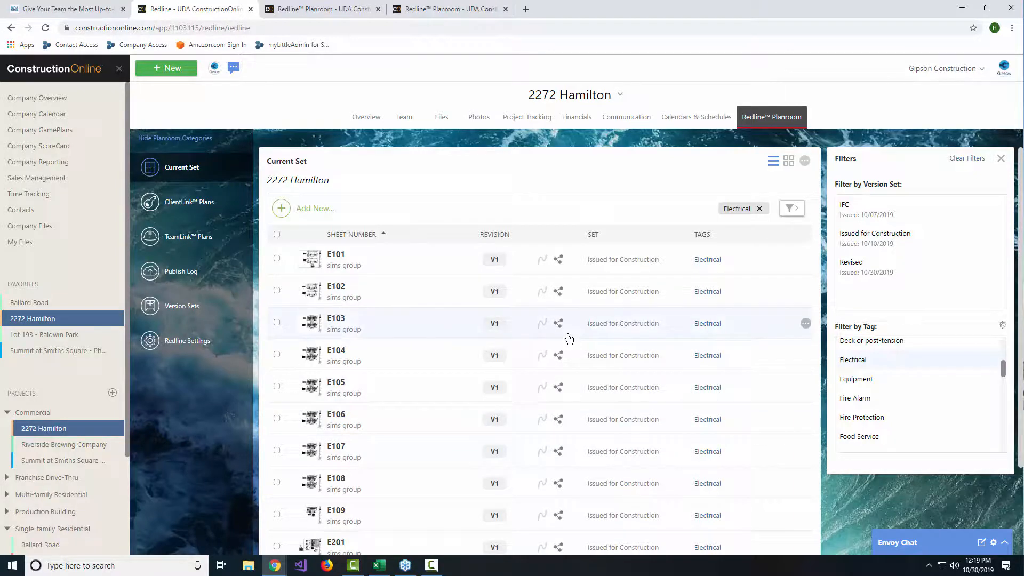
pyautogui.scroll(-2, 569, 339)
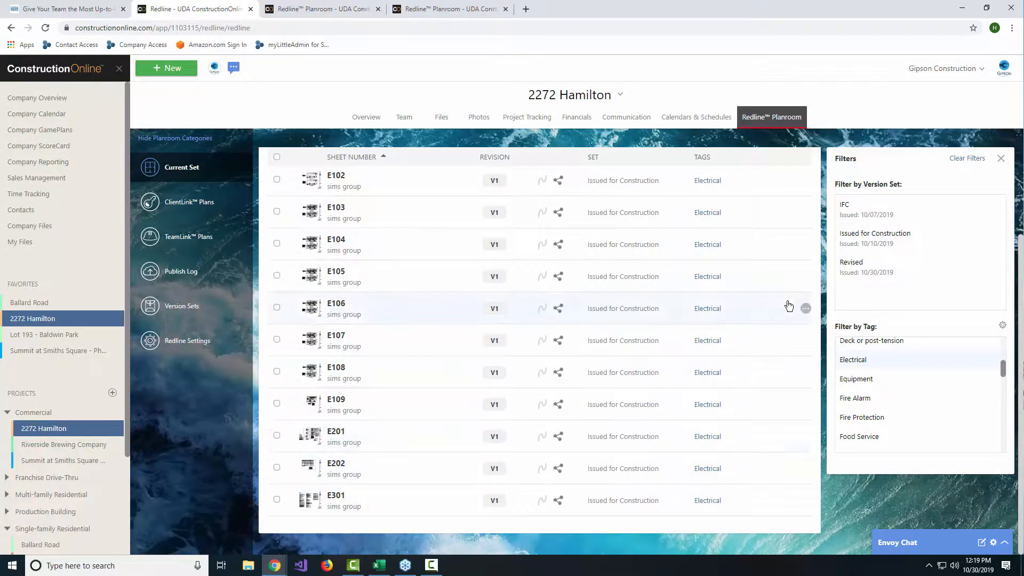
pyautogui.scroll(2, 789, 306)
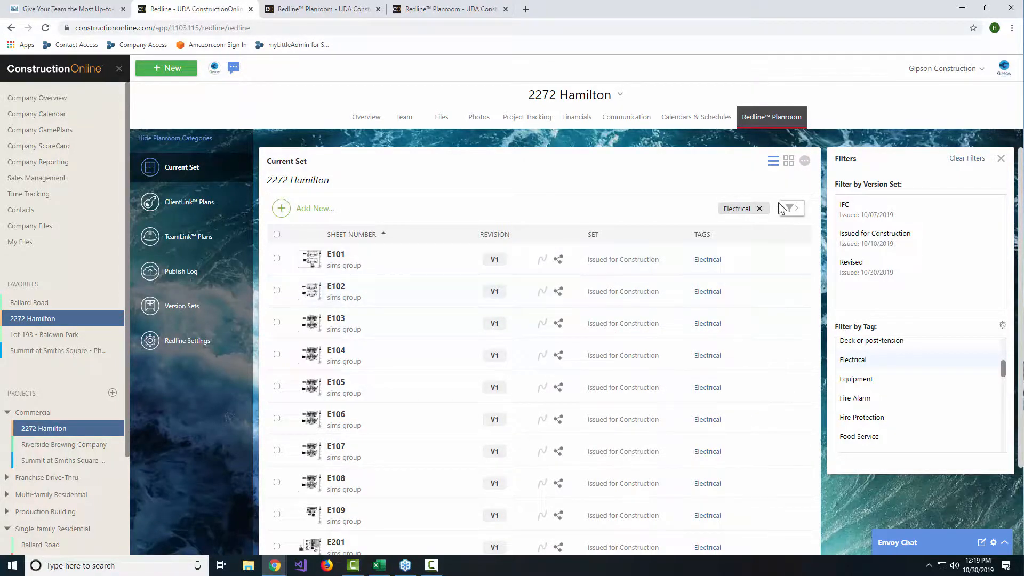
pyautogui.click(759, 209)
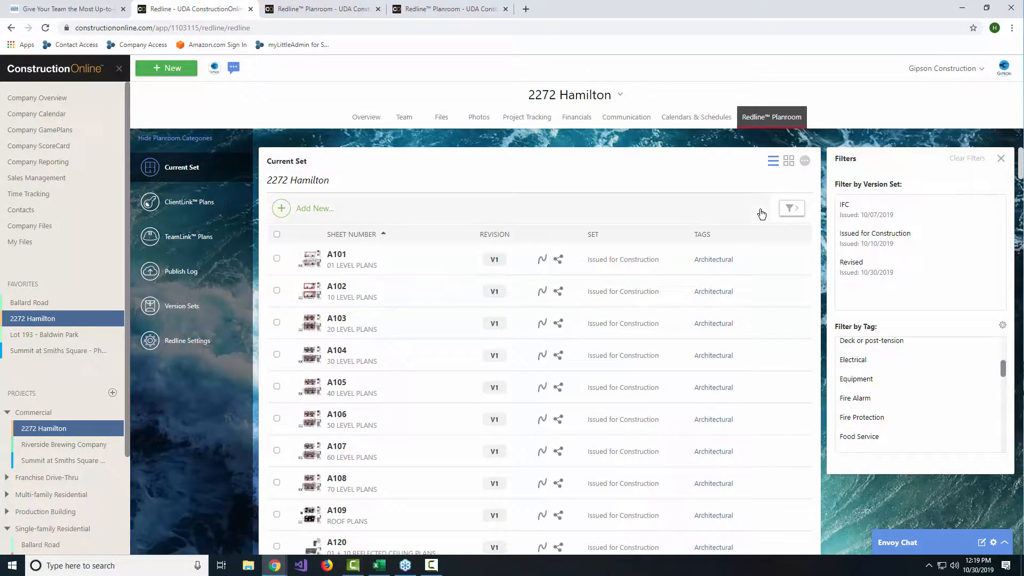
pyautogui.click(1001, 159)
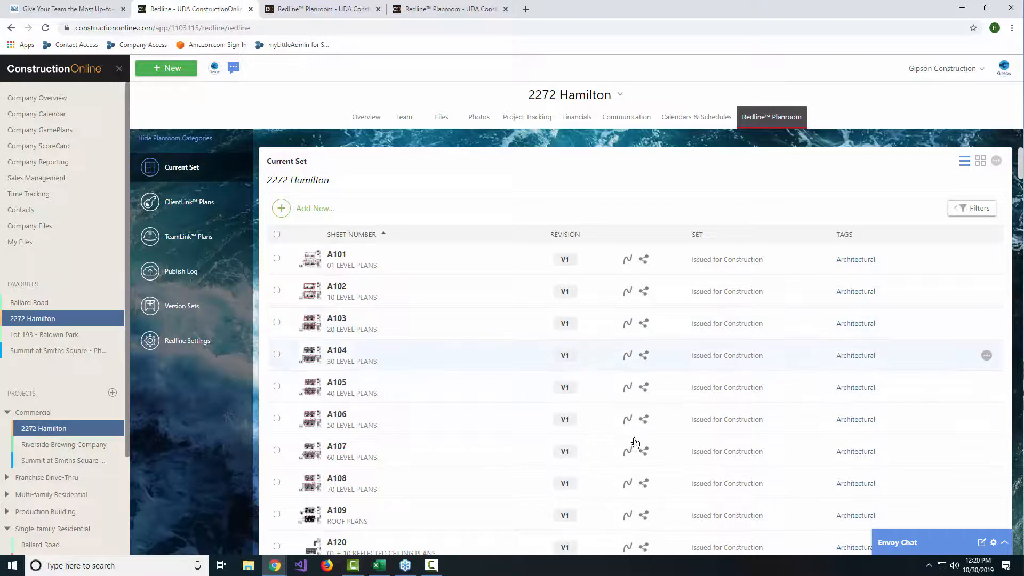
# Step: Start a plan upload for 2272 Hamilton, compare the upload methods and proceed with Add Updated or Revised Sheets
pyautogui.click(306, 209)
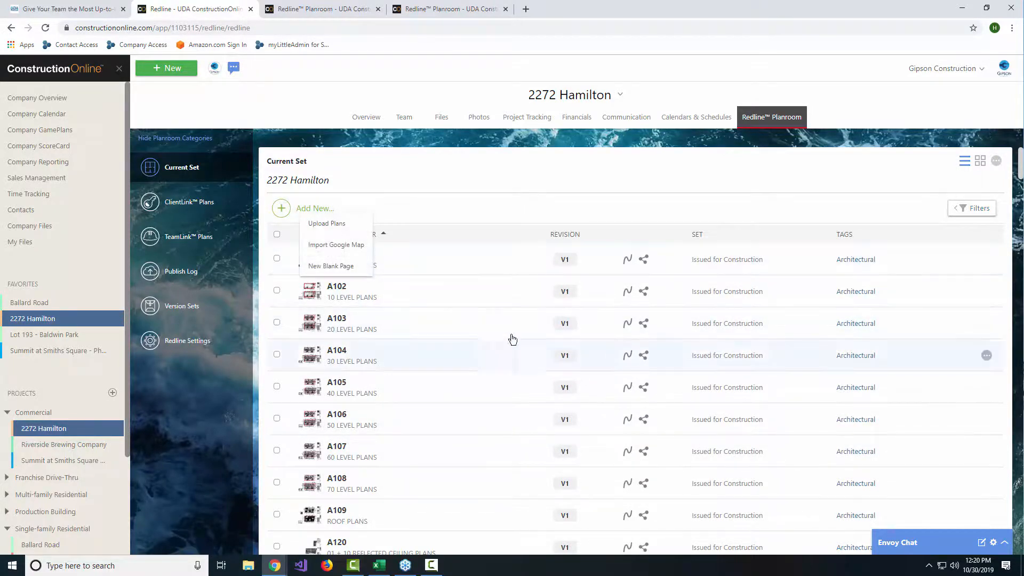
pyautogui.click(335, 224)
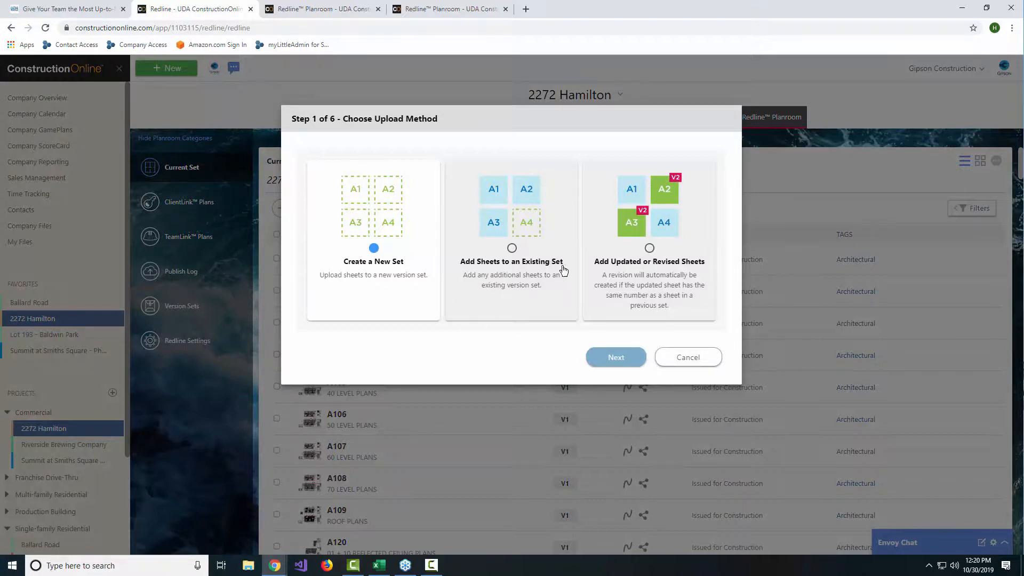
pyautogui.click(532, 208)
pyautogui.click(647, 214)
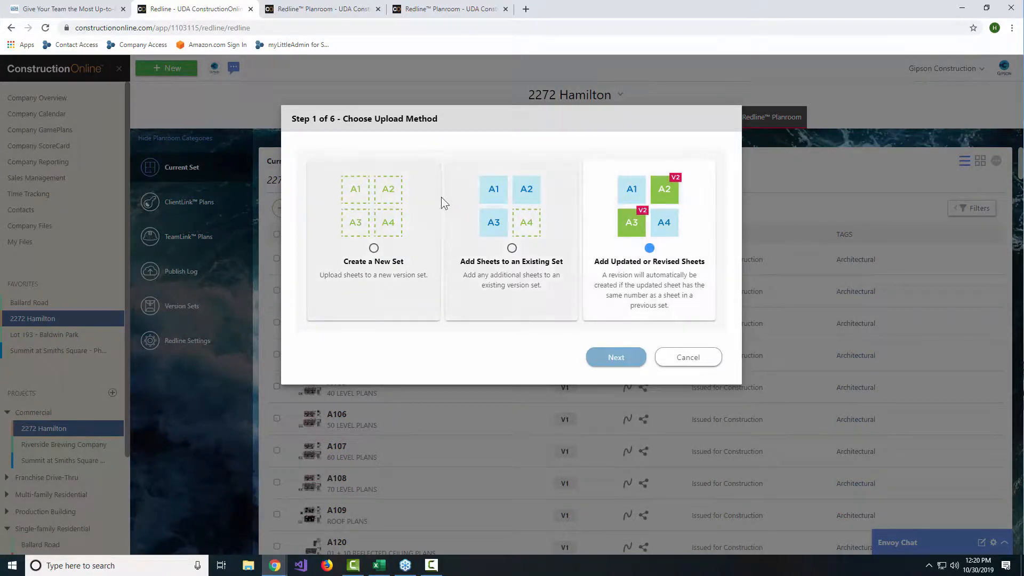
pyautogui.click(397, 204)
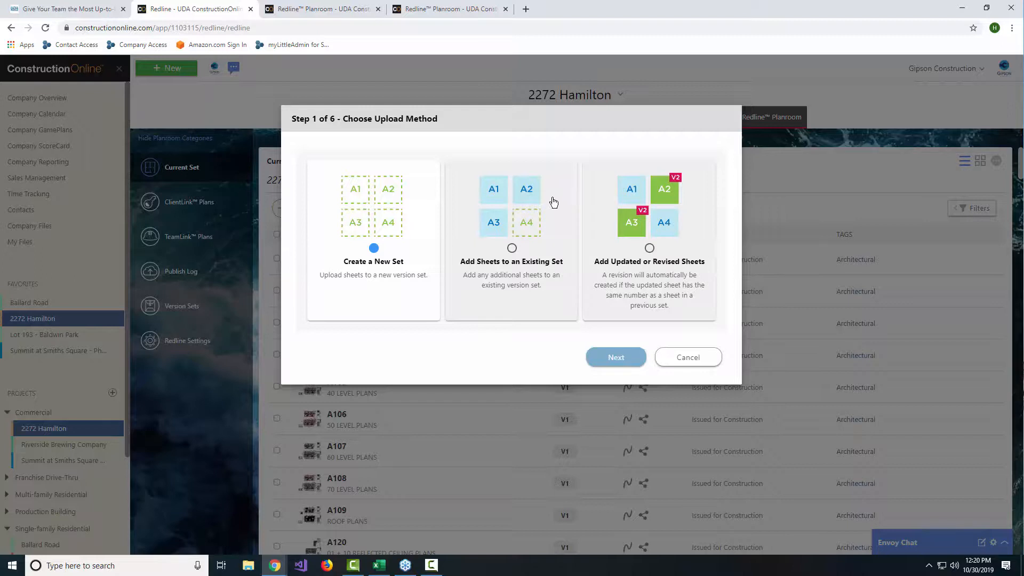
pyautogui.click(625, 207)
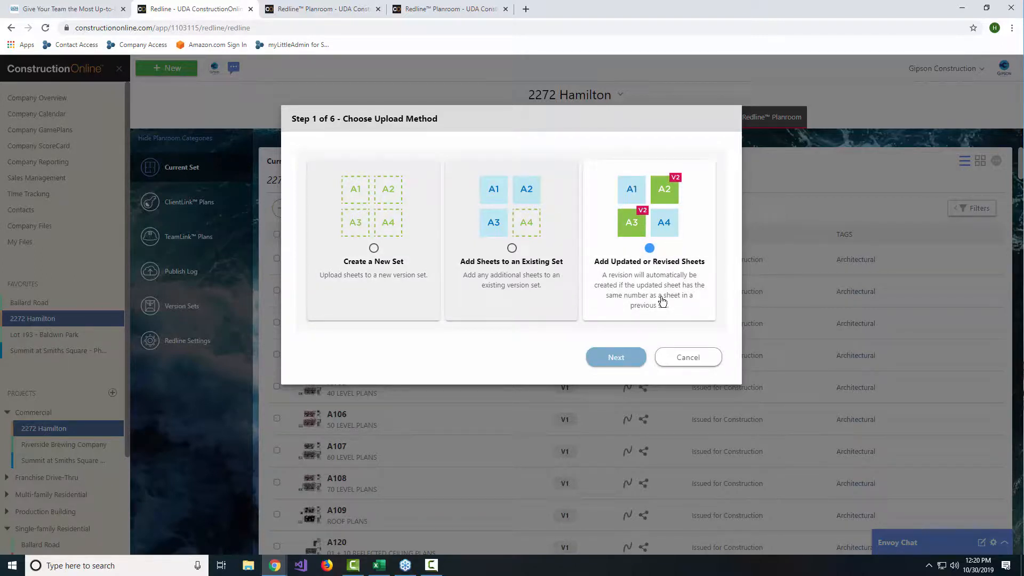
pyautogui.click(521, 294)
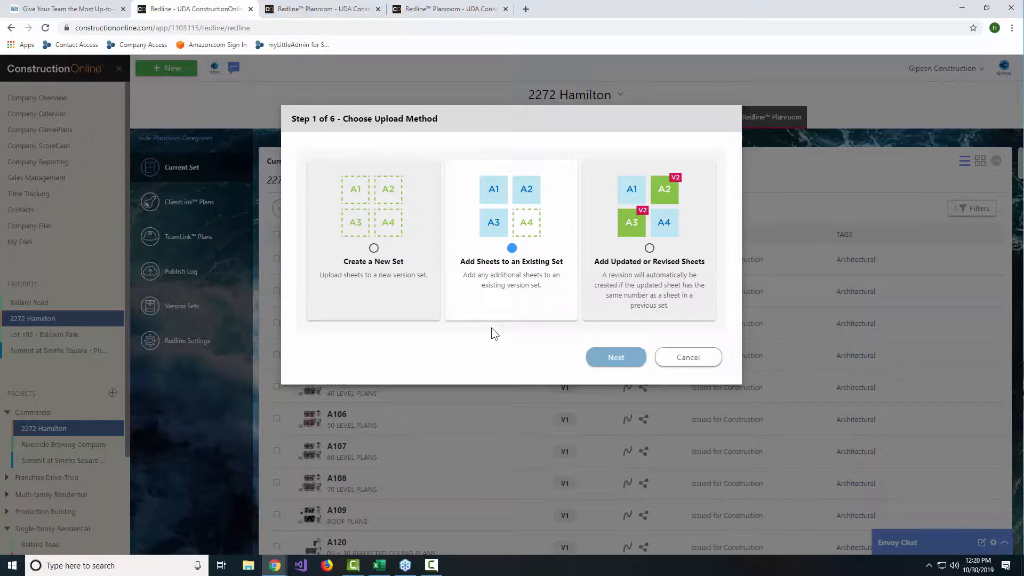
pyautogui.click(685, 259)
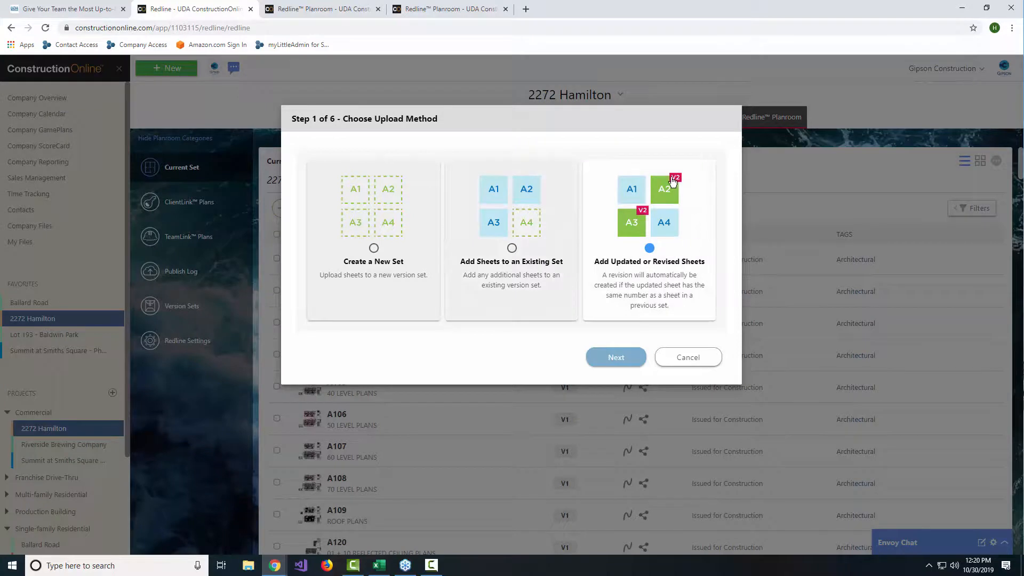
pyautogui.click(621, 356)
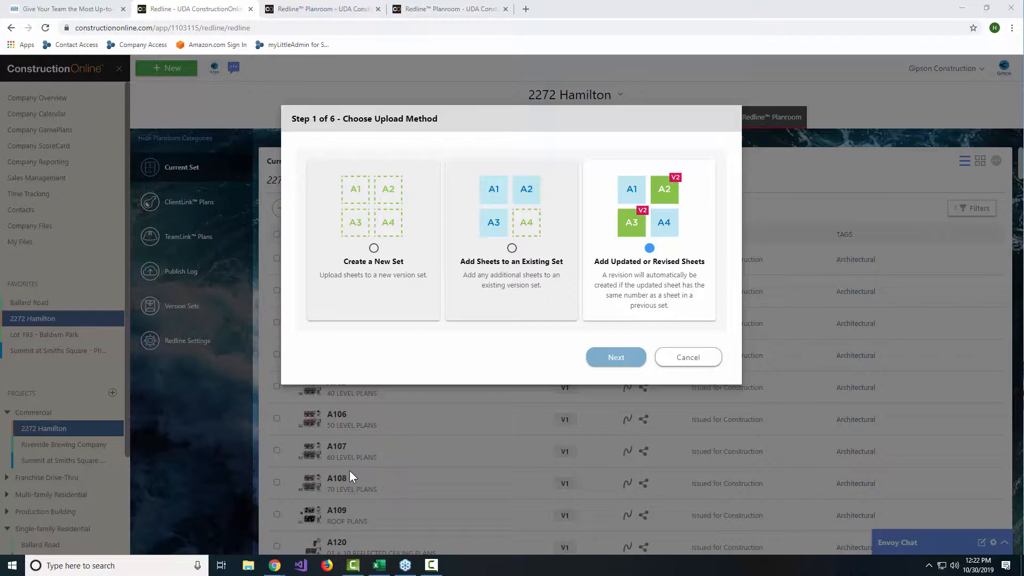
pyautogui.click(619, 358)
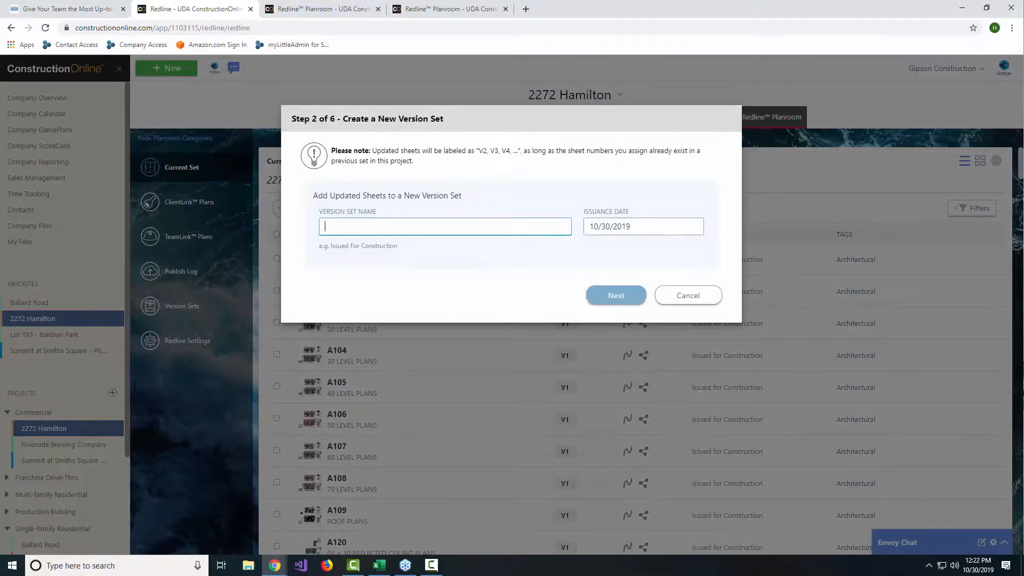
# Step: Name the new version set "Revised Set by" followed by the uploader's first name and proceed to adding plans
pyautogui.write('Revised Set by Holly')
pyautogui.click(603, 302)
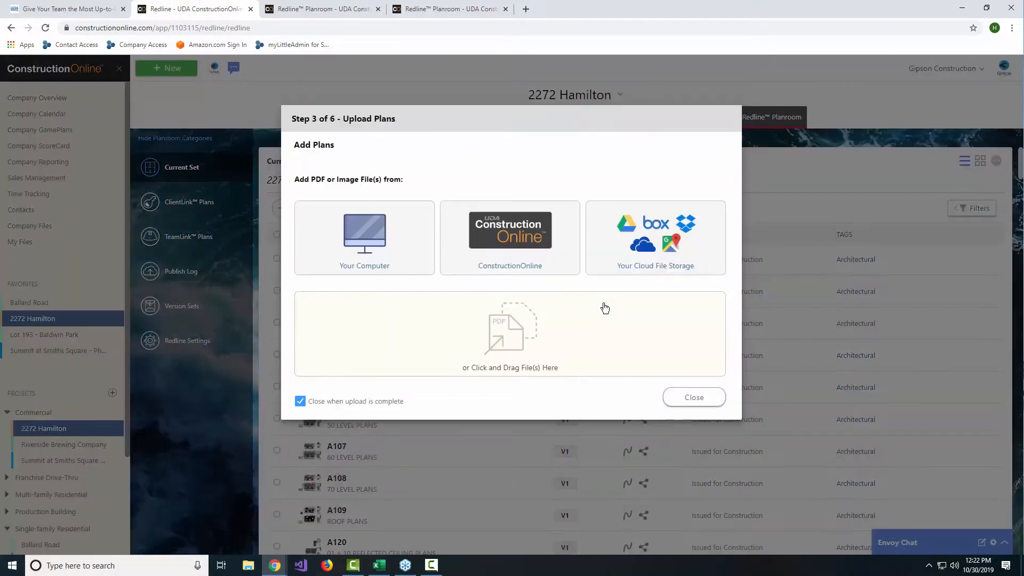
# Step: Add A401 09.05.19.pdf and A402 09.05.19.pdf from the Updated Plans folder of 2272 Hamilton's ConstructionOnline files
pyautogui.click(512, 238)
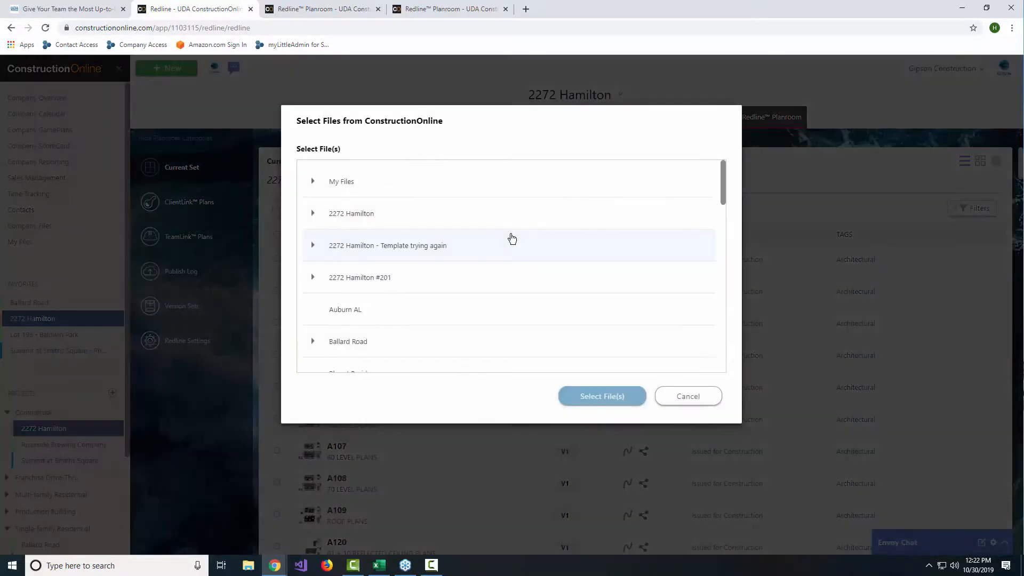
pyautogui.click(311, 213)
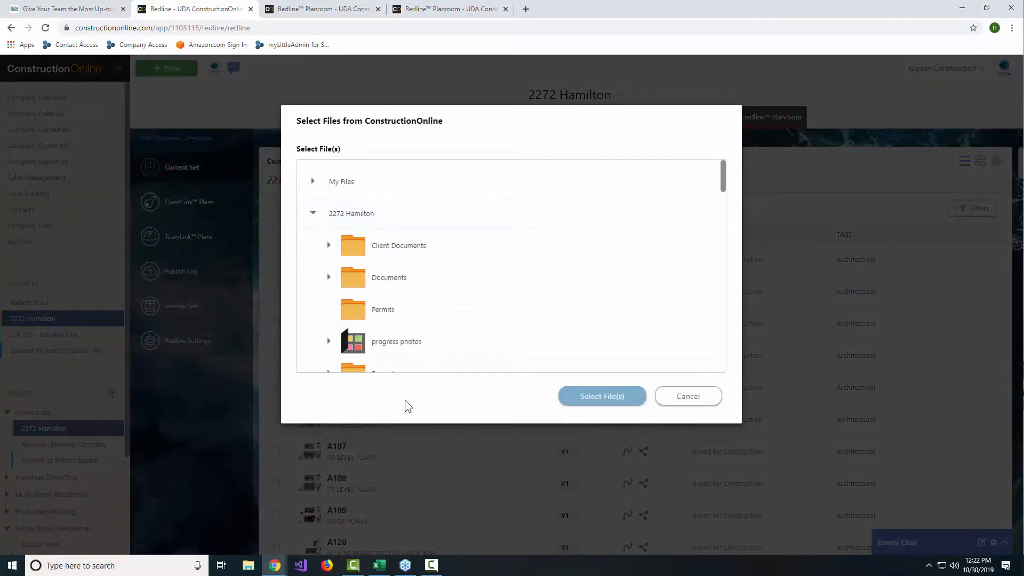
pyautogui.scroll(-2, 418, 322)
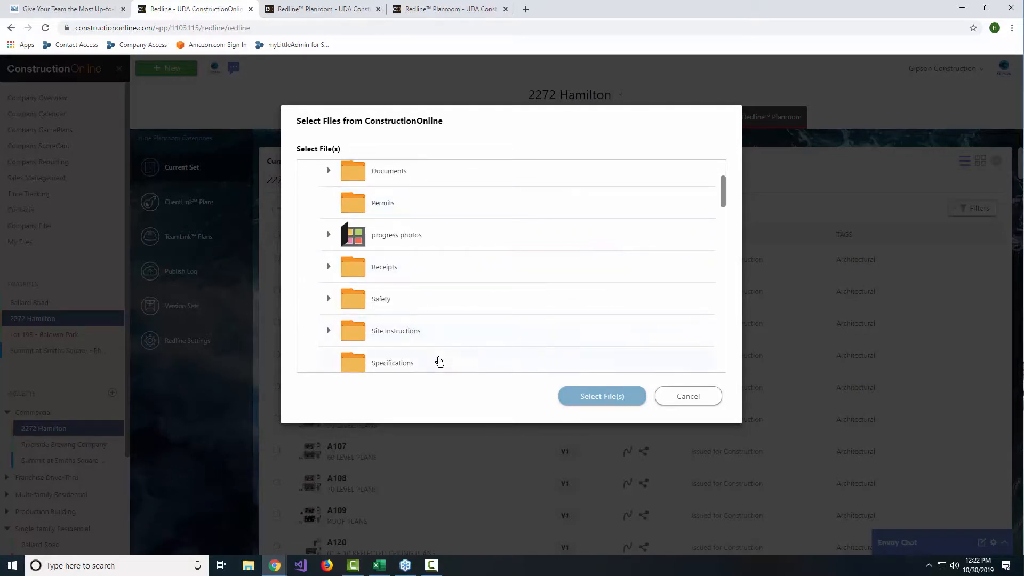
pyautogui.scroll(-2, 443, 350)
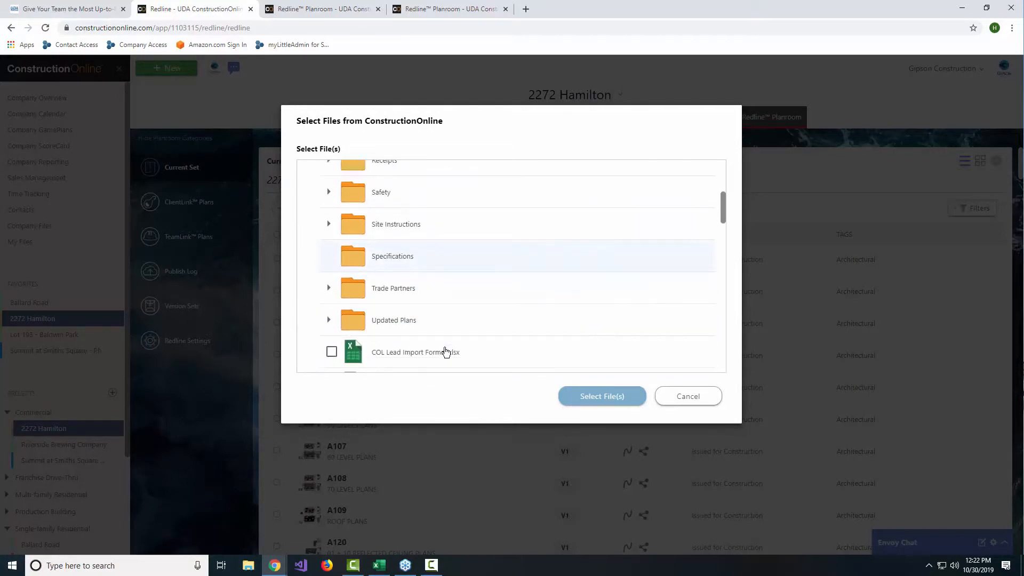
pyautogui.click(329, 320)
pyautogui.scroll(-1, 542, 332)
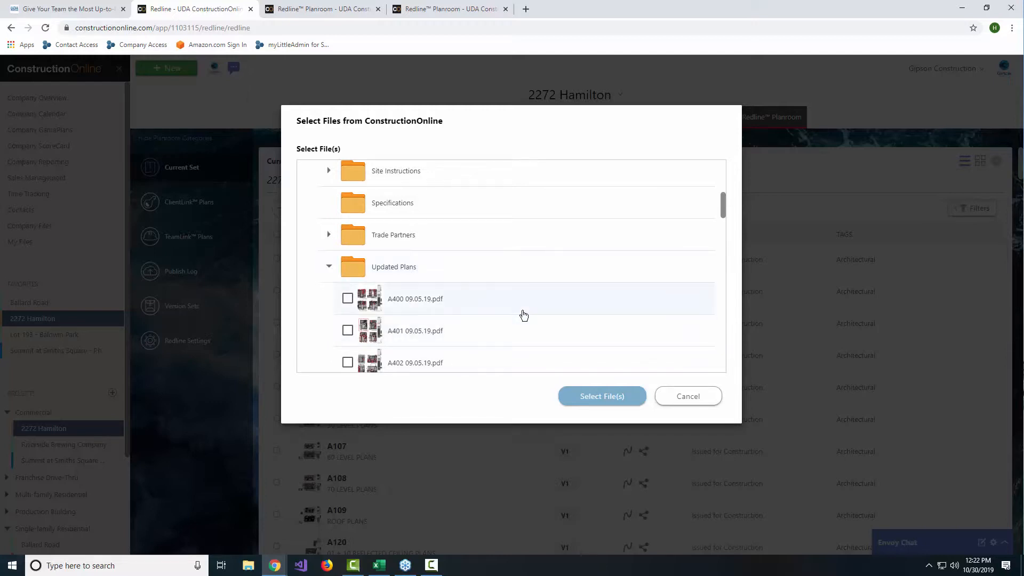
pyautogui.scroll(-2, 523, 315)
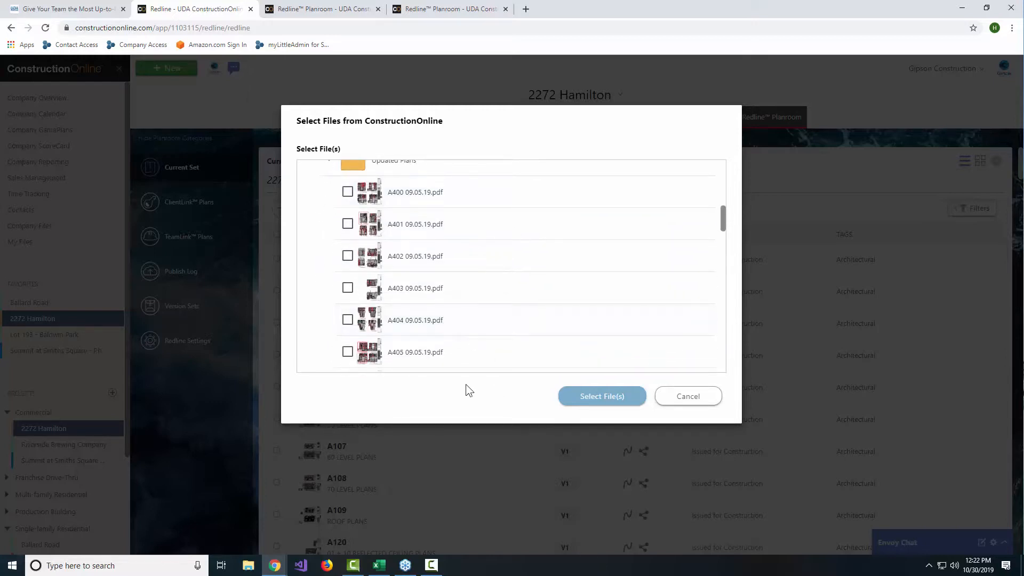
pyautogui.scroll(-2, 522, 300)
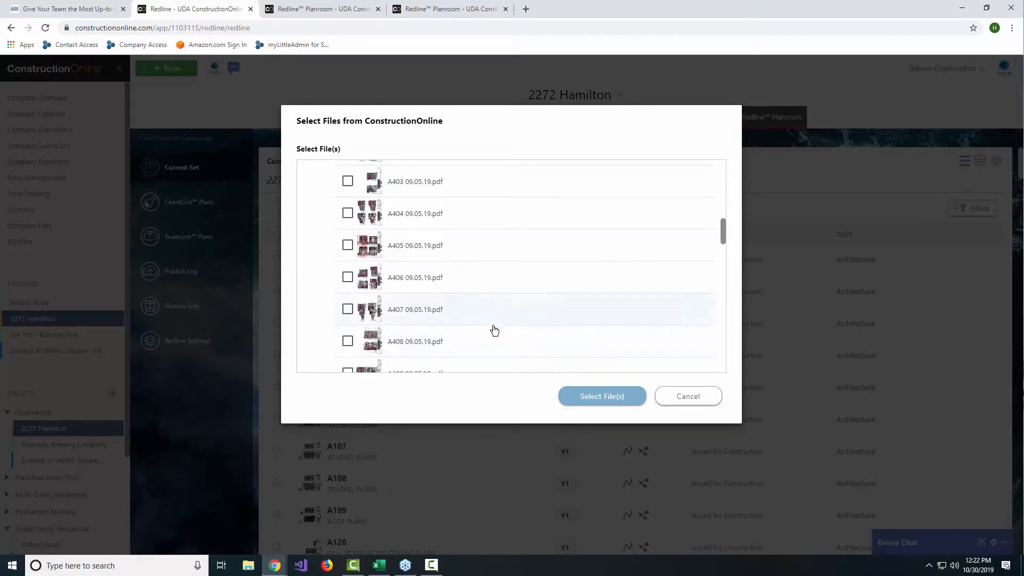
pyautogui.scroll(3, 491, 301)
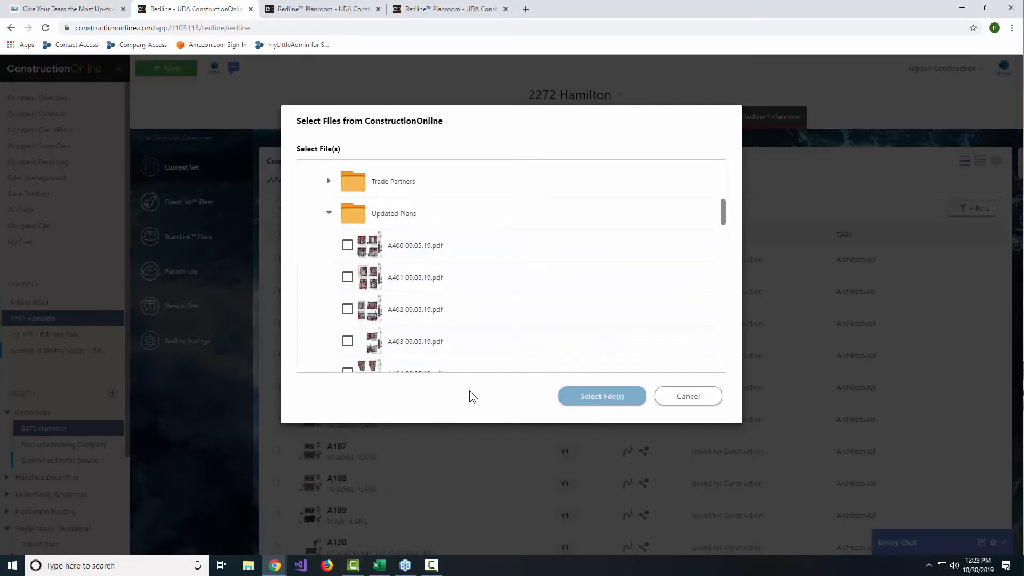
pyautogui.click(348, 277)
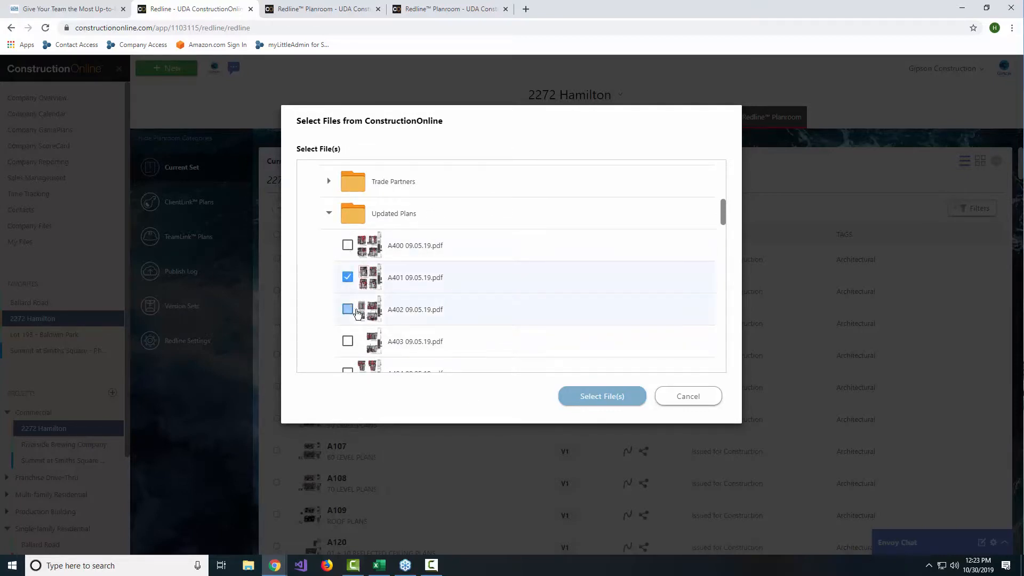
pyautogui.click(356, 310)
pyautogui.click(605, 399)
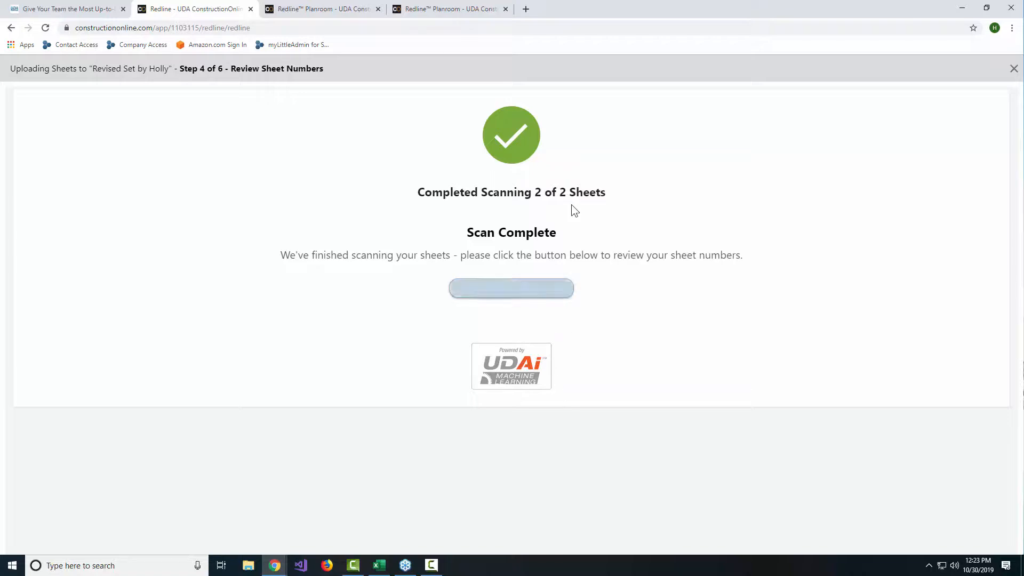
# Step: Correct the scanned sheet numbers to A401 for the first sheet and A402 for the second, and accept them
pyautogui.click(537, 286)
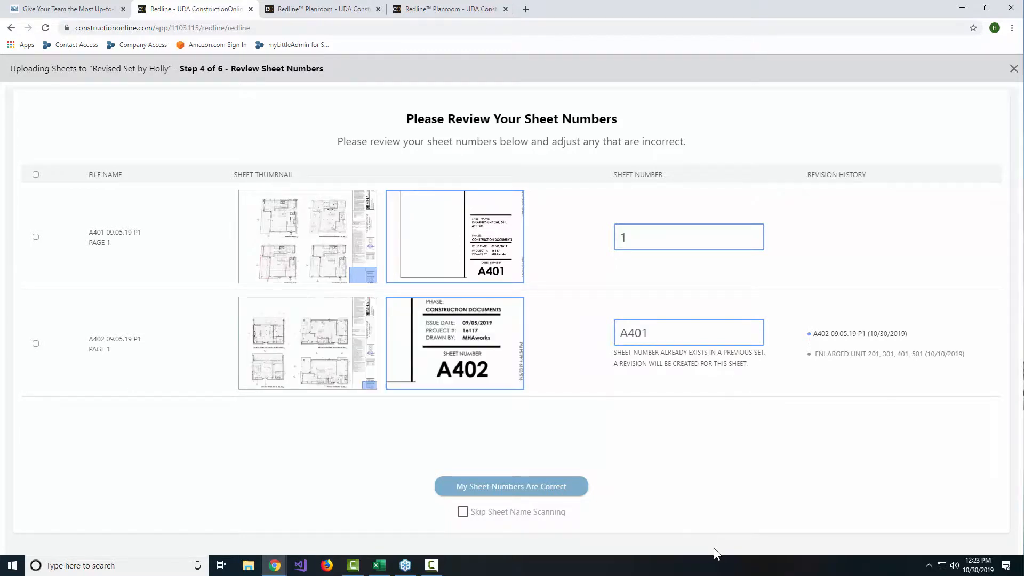
pyautogui.moveTo(649, 333); pyautogui.dragTo(548, 326)
pyautogui.press('BackSpace')
pyautogui.click(629, 240)
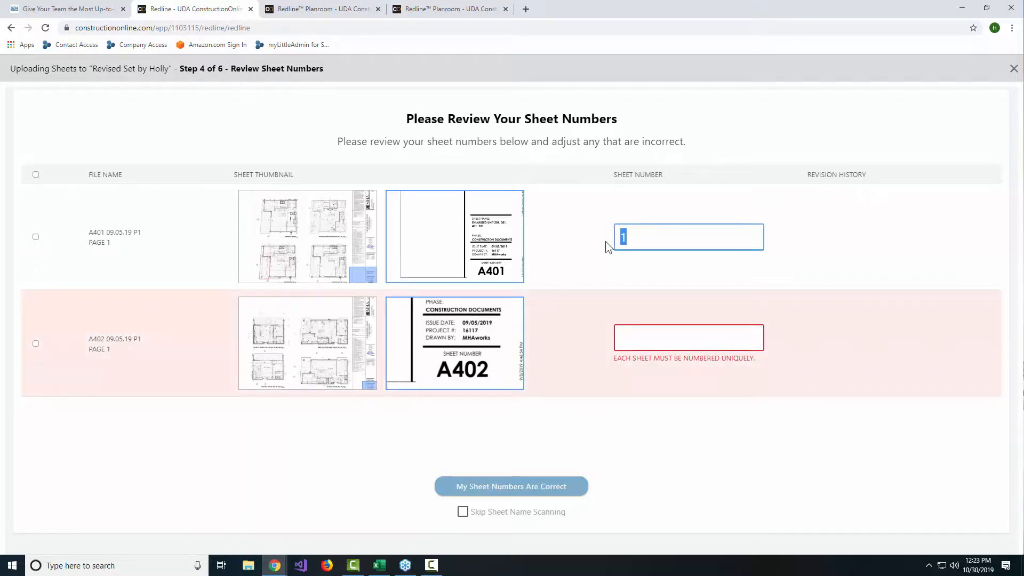
pyautogui.write('A401')
pyautogui.click(646, 332)
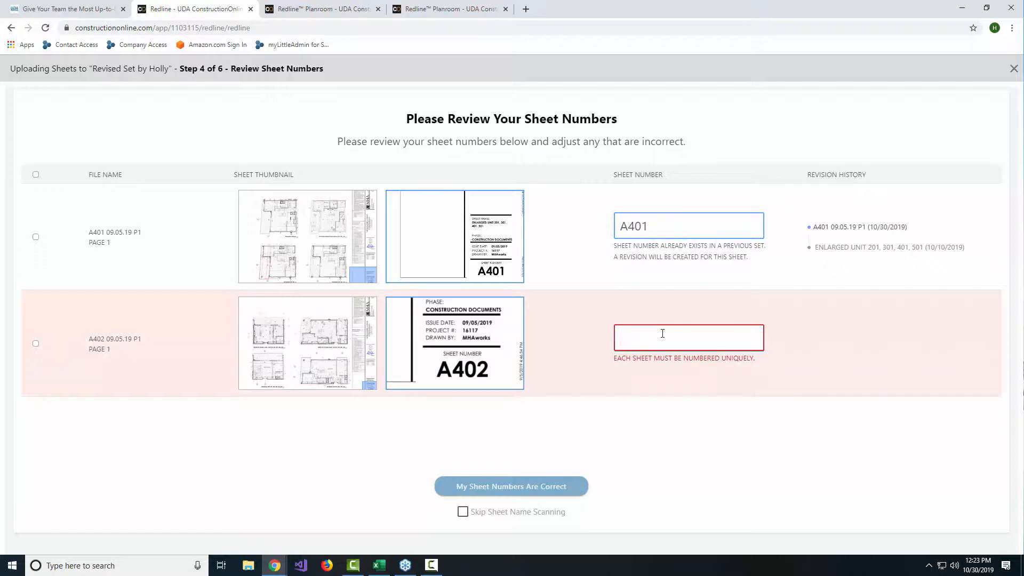
pyautogui.write('a')
pyautogui.press('BackSpace')
pyautogui.write('A402')
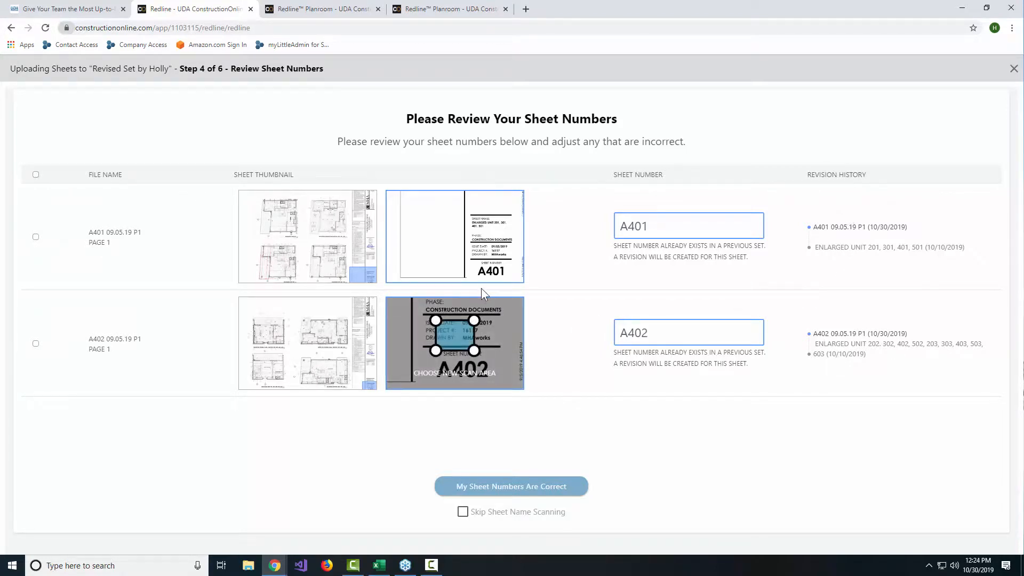
pyautogui.moveTo(494, 346)
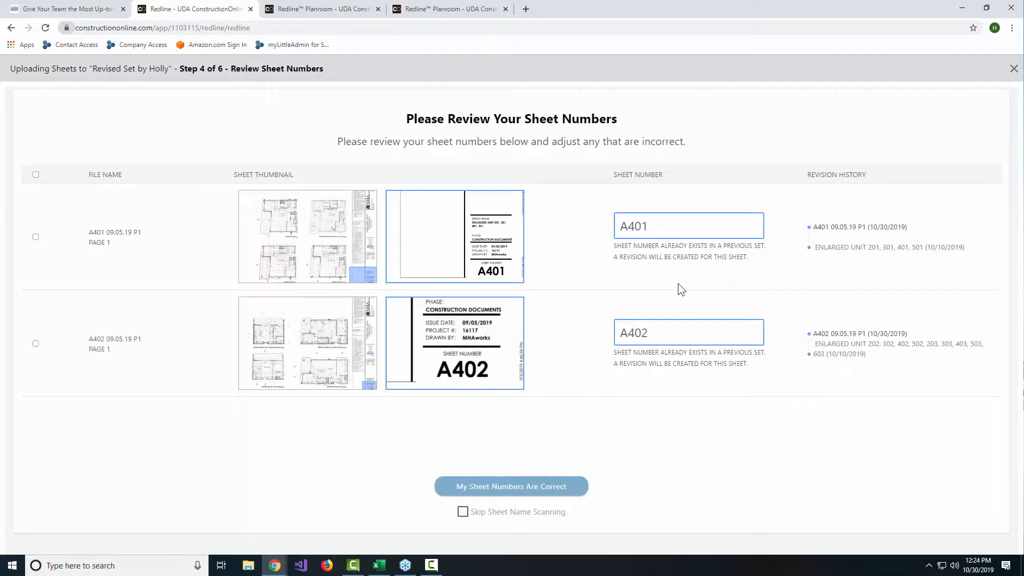
pyautogui.click(550, 496)
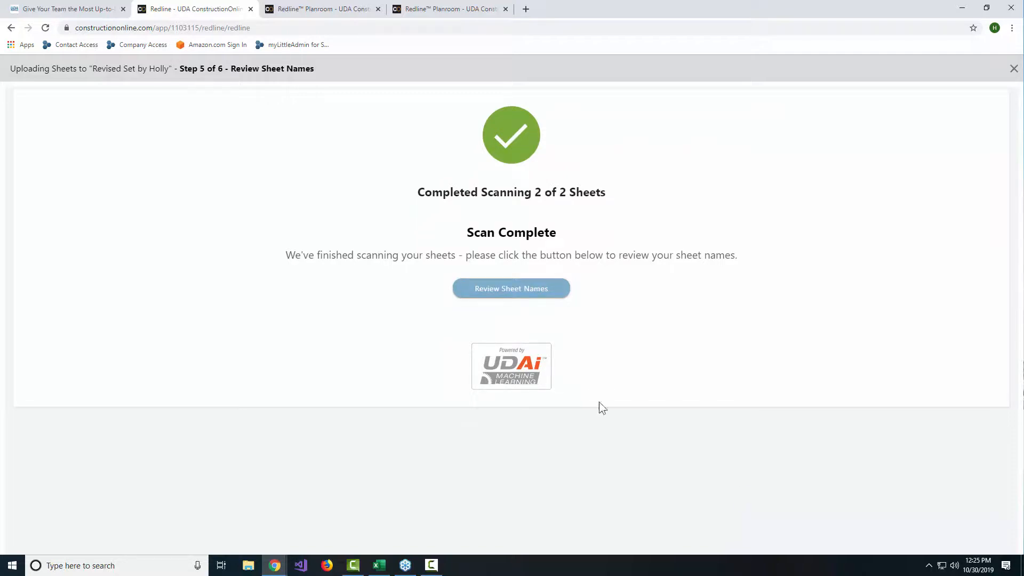
# Step: Clear the scanned sheet names of A401 and A402, accept them and open the published sheets
pyautogui.click(520, 288)
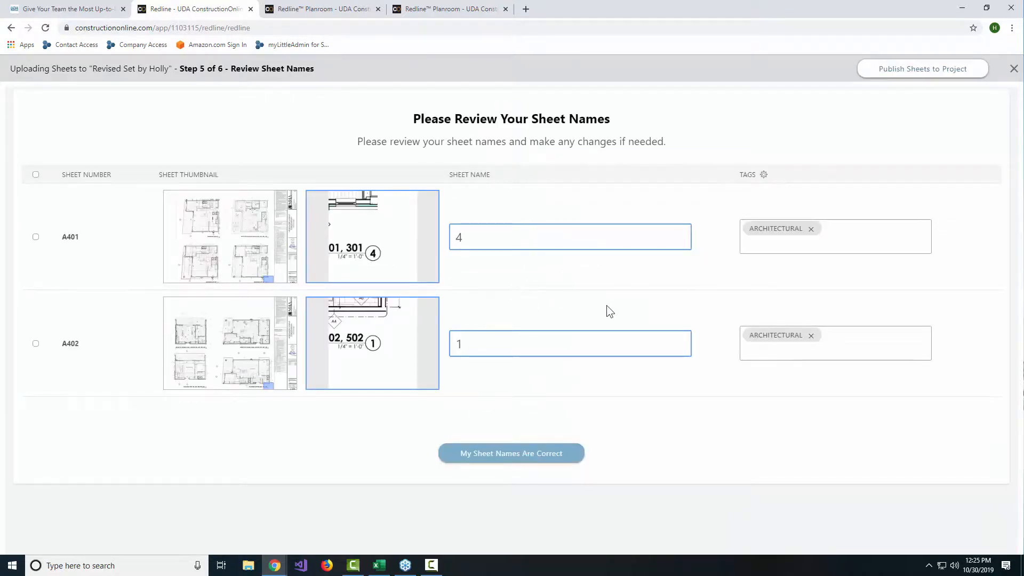
pyautogui.moveTo(496, 236); pyautogui.dragTo(456, 251)
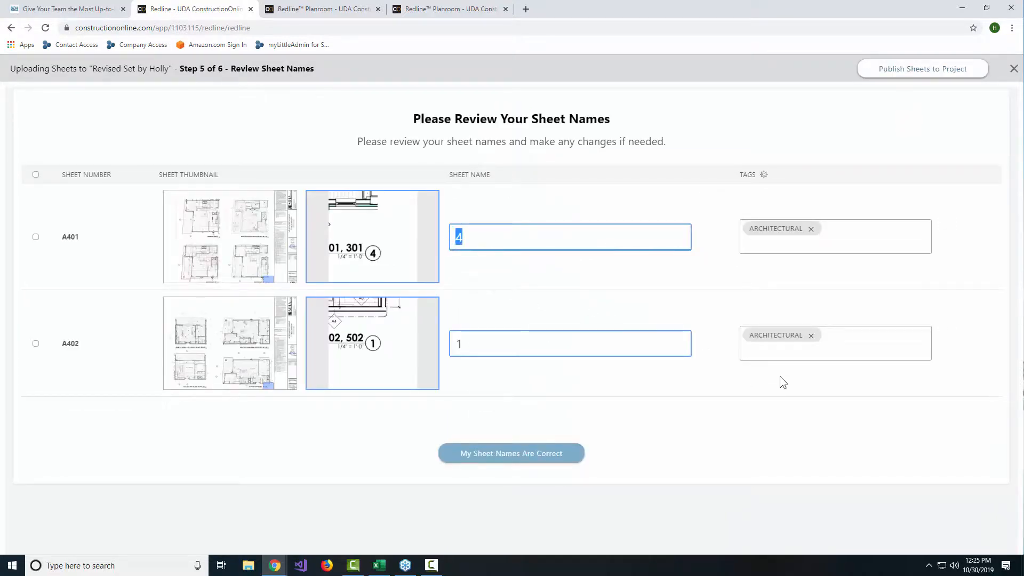
pyautogui.press('BackSpace')
pyautogui.doubleClick(500, 350)
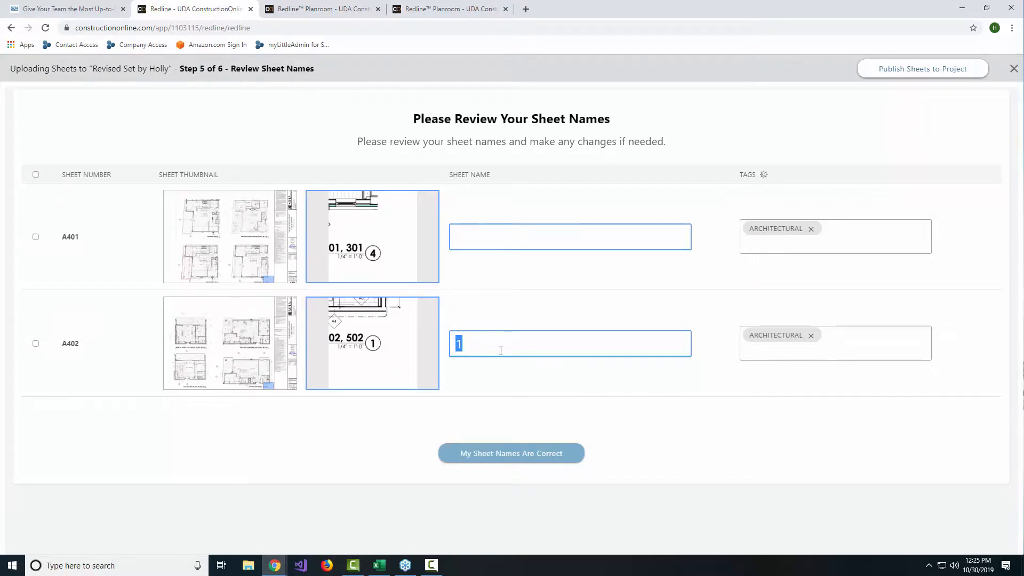
pyautogui.press('BackSpace')
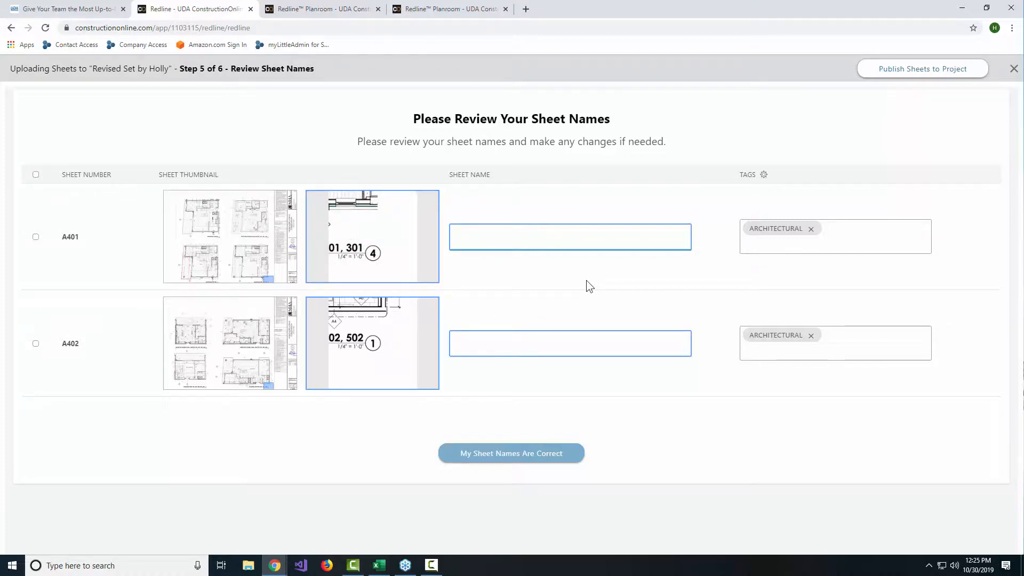
pyautogui.click(531, 453)
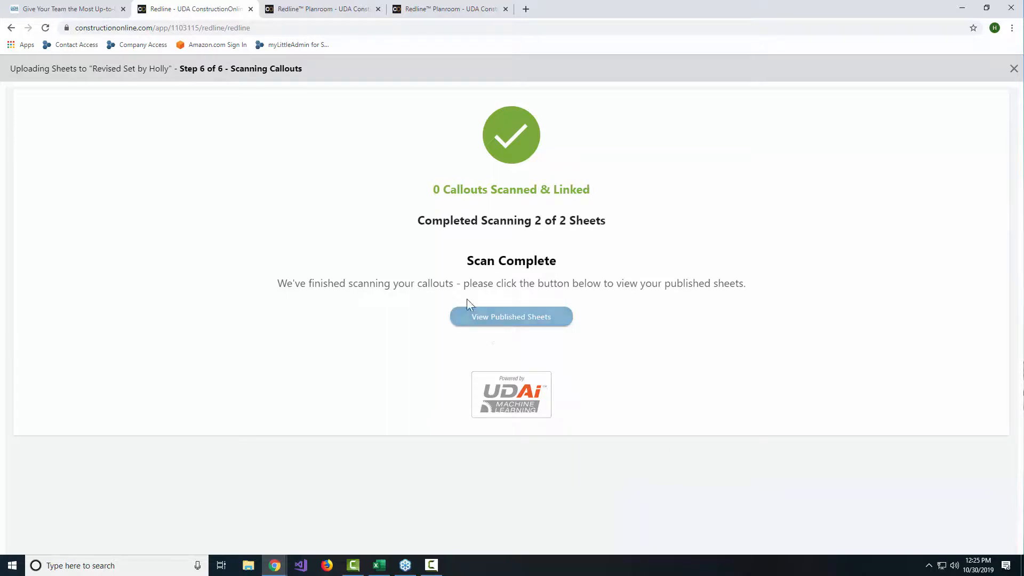
pyautogui.click(464, 324)
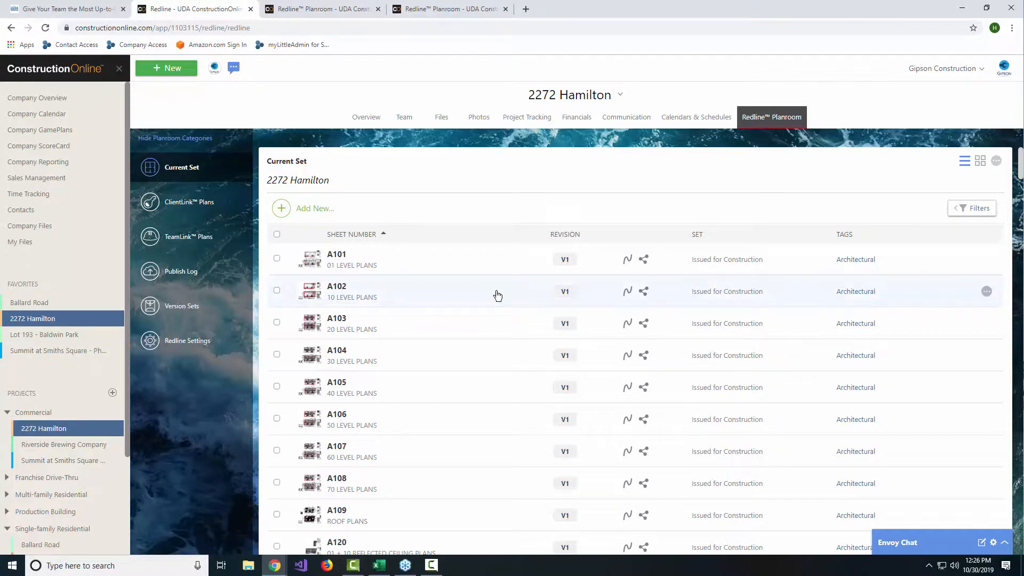
# Step: Examine the revision and version set of each sheet in the 2272 Hamilton current set
pyautogui.scroll(-5, 497, 296)
pyautogui.scroll(-6, 501, 300)
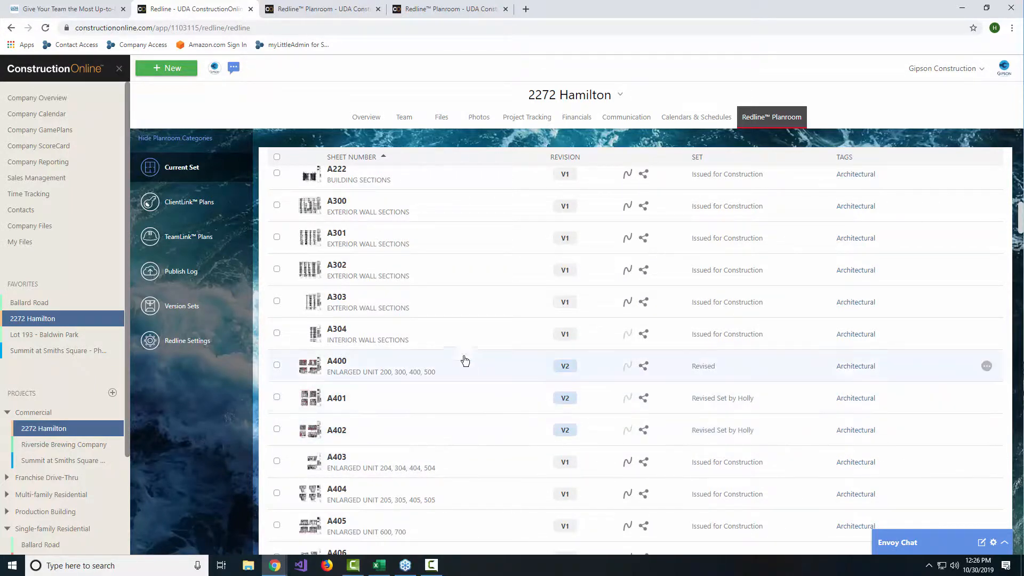
pyautogui.scroll(-1, 528, 301)
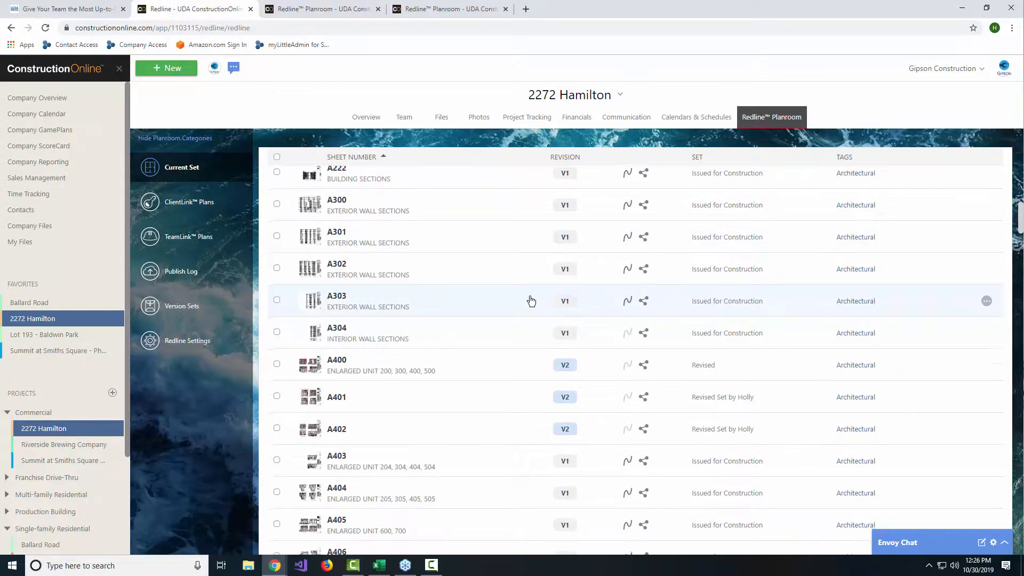
pyautogui.scroll(-10, 531, 302)
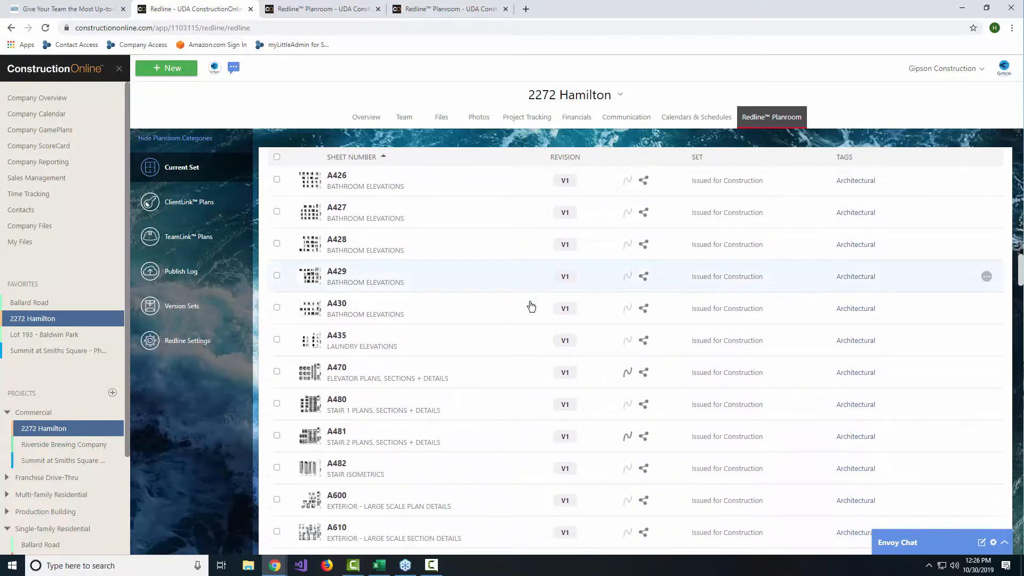
pyautogui.scroll(-10, 531, 305)
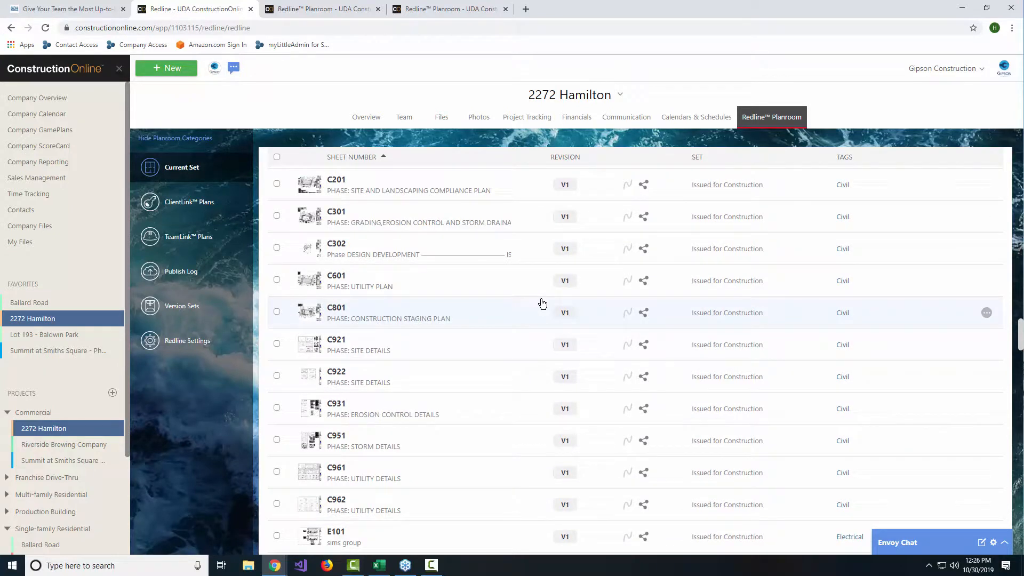
pyautogui.scroll(-10, 542, 303)
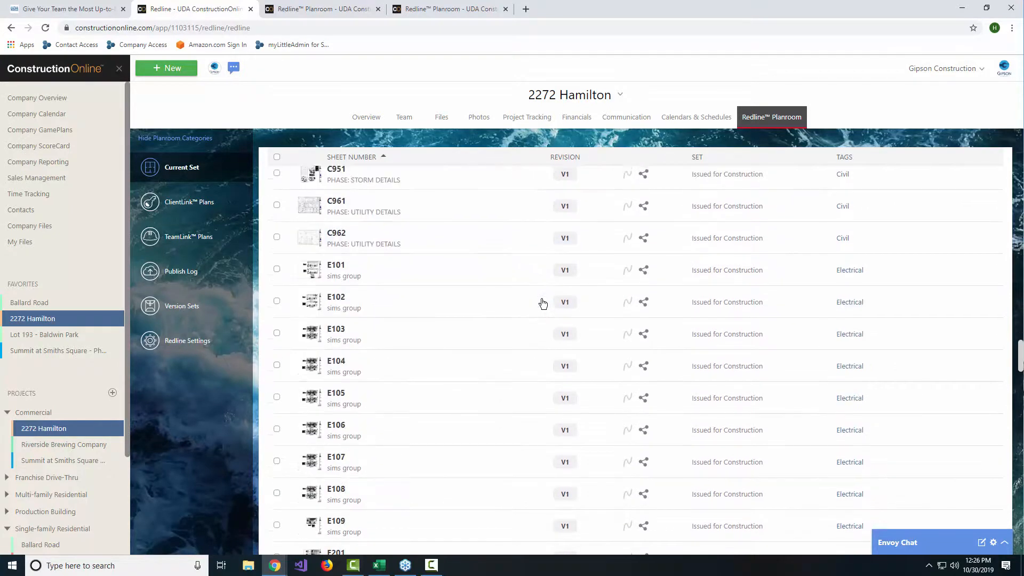
pyautogui.scroll(-8, 542, 303)
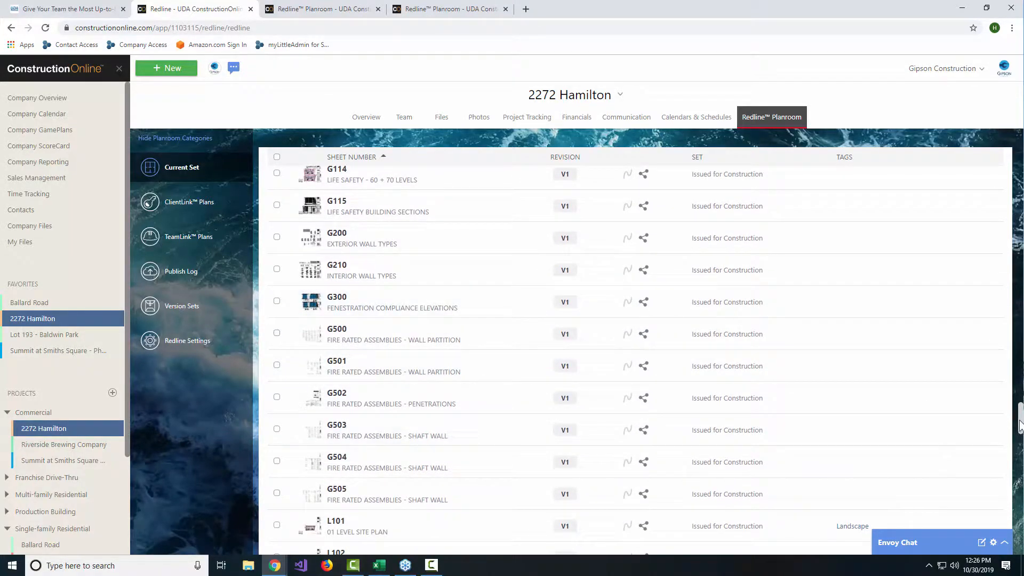
pyautogui.moveTo(1020, 421); pyautogui.dragTo(1023, 146)
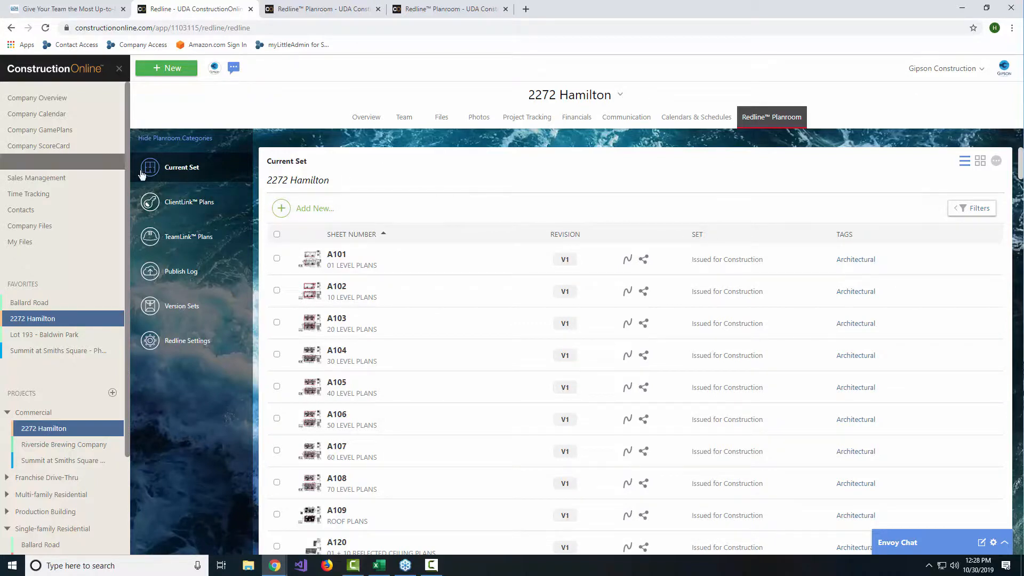
# Step: Turn off TeamLink sharing for the exterior large-scale section detail sheets A610, A611 and A612
pyautogui.click(178, 212)
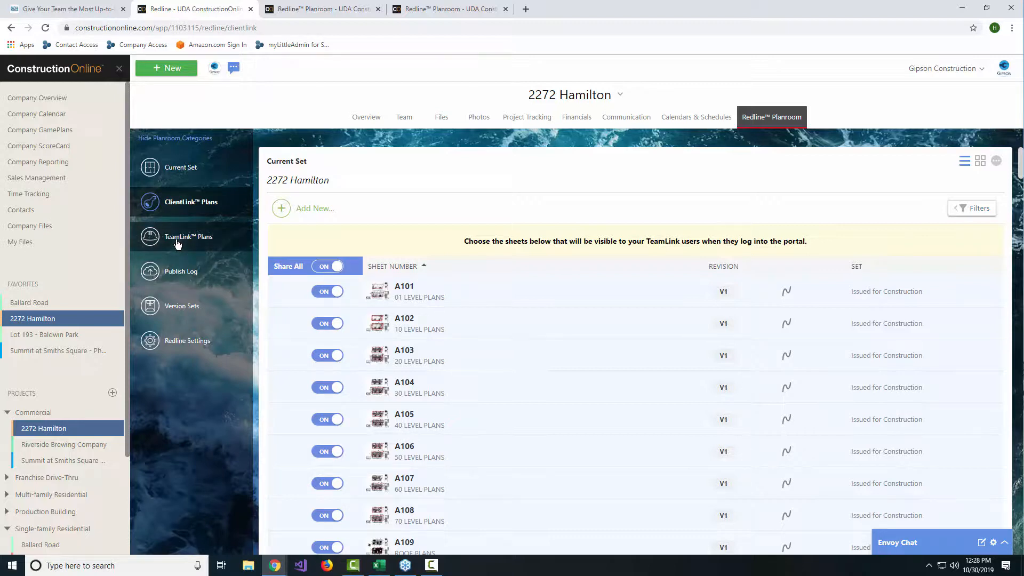
pyautogui.click(178, 241)
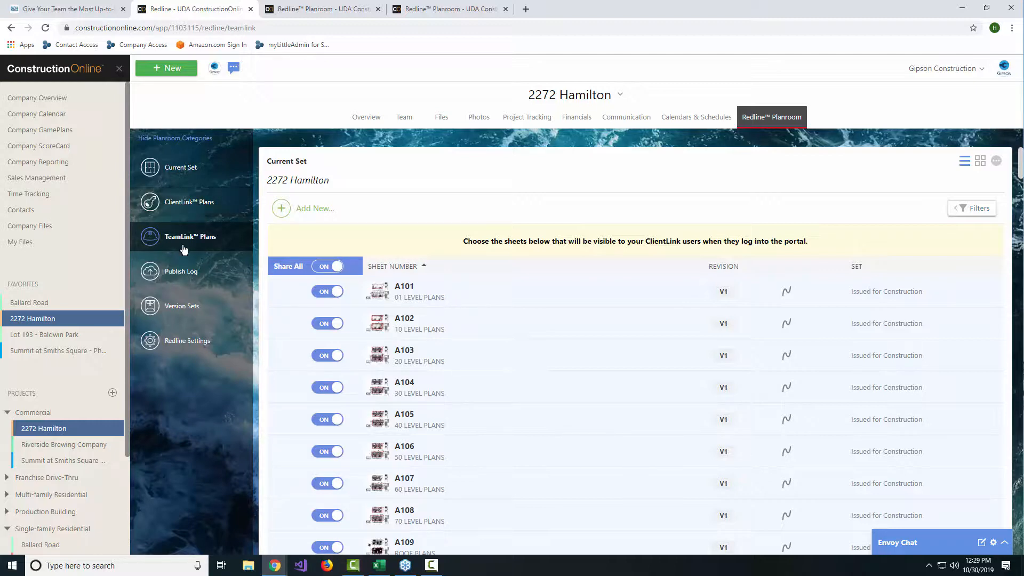
pyautogui.scroll(-2, 588, 352)
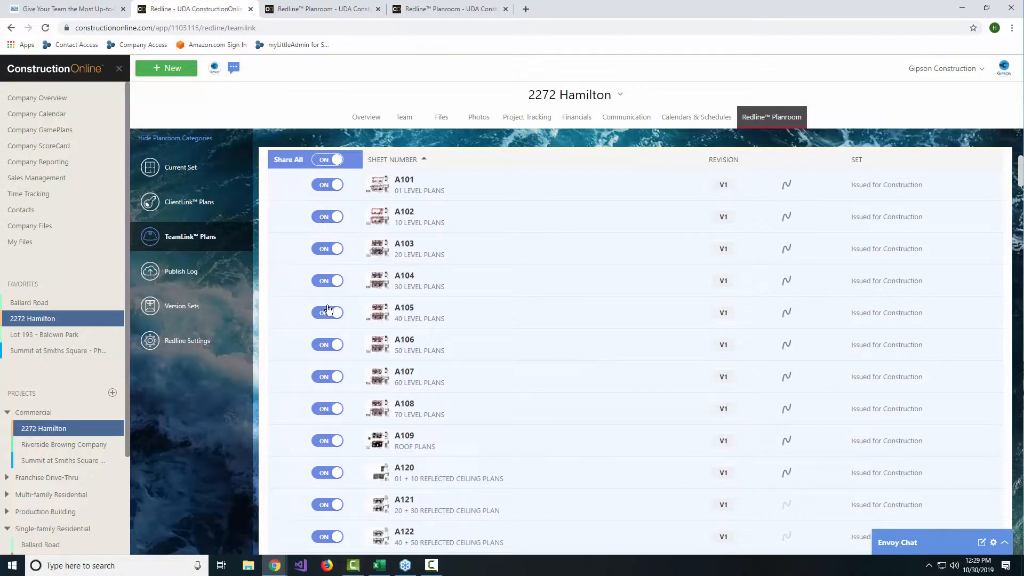
pyautogui.scroll(-4, 438, 320)
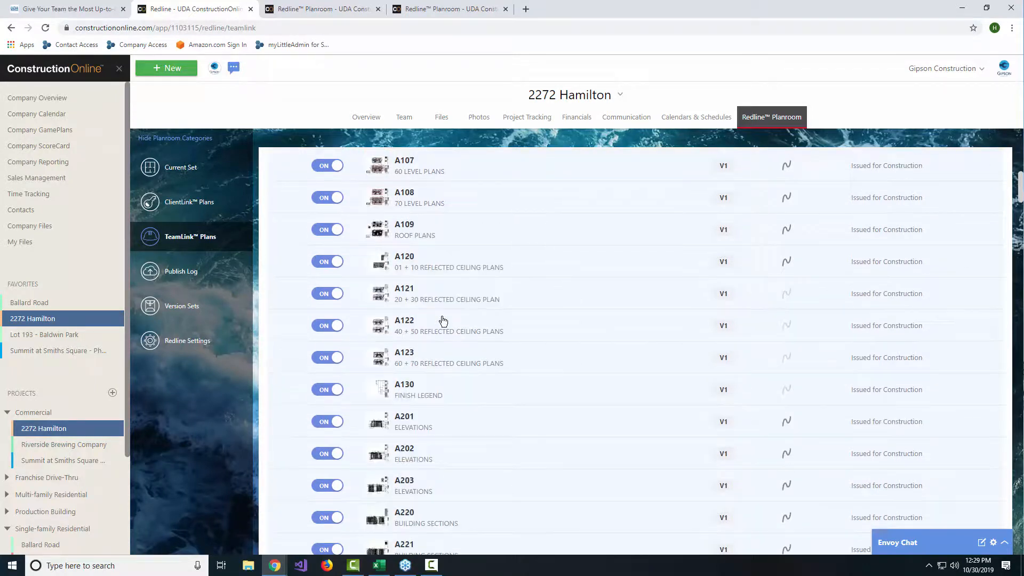
pyautogui.scroll(-6, 452, 324)
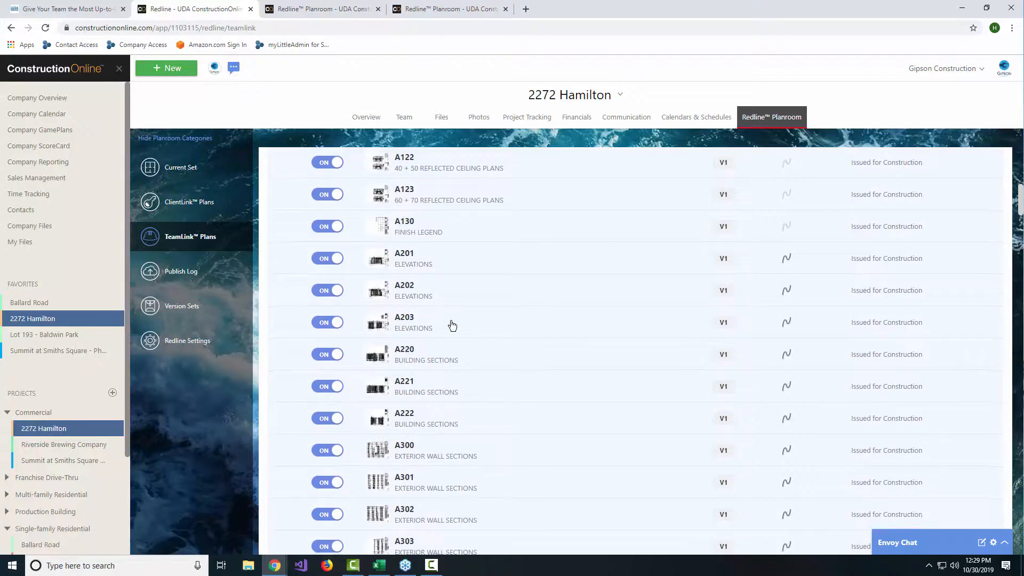
pyautogui.scroll(-8, 453, 326)
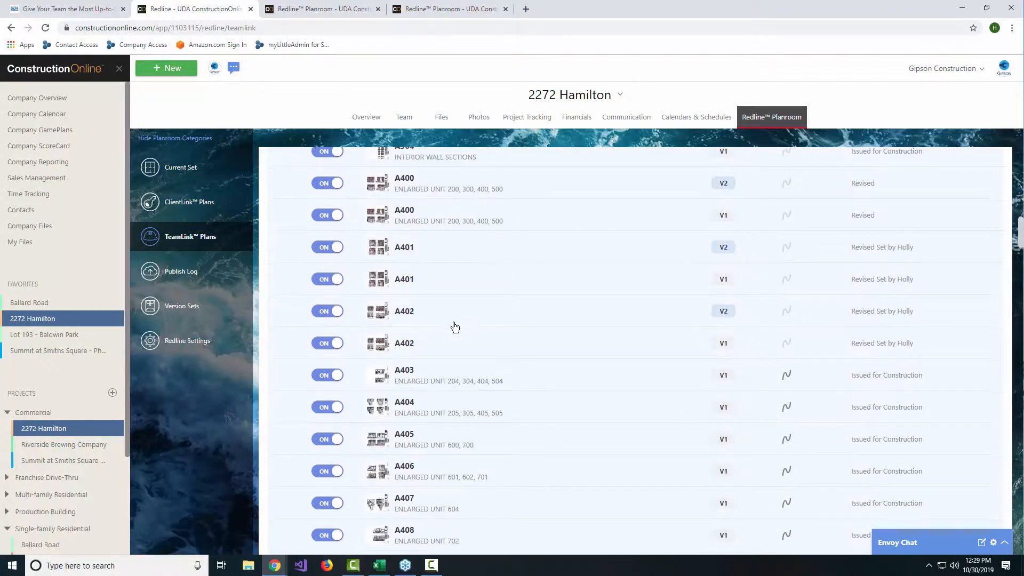
pyautogui.scroll(-13, 456, 398)
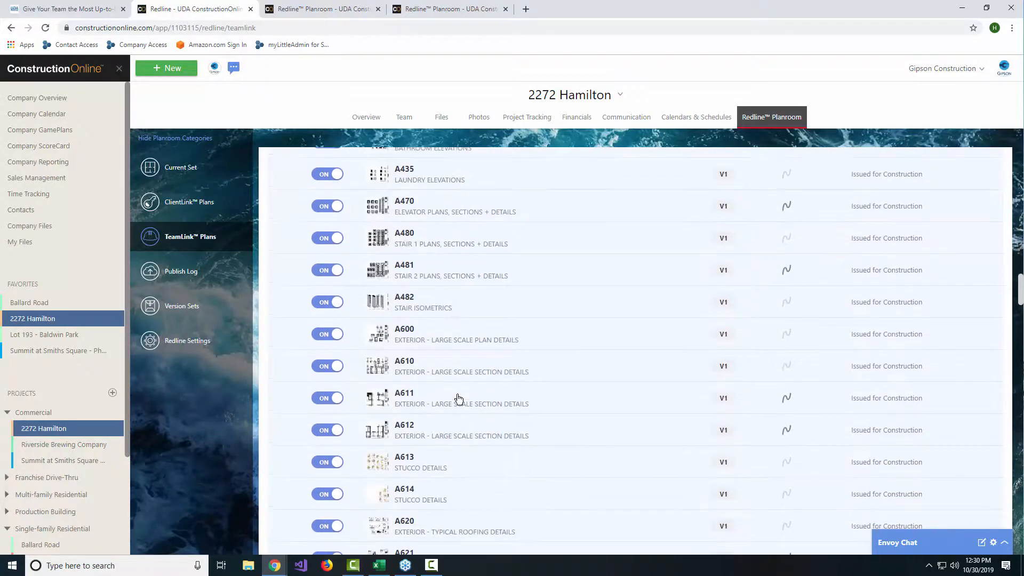
pyautogui.click(327, 431)
pyautogui.click(322, 401)
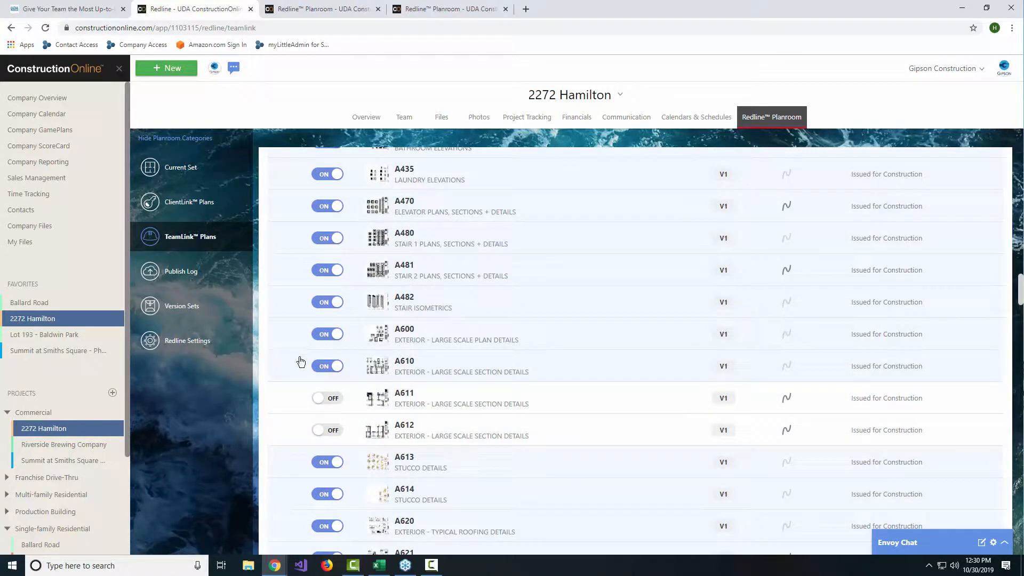
pyautogui.click(325, 371)
# Step: Turn off TeamLink sharing for the bathroom elevations sheet A430
pyautogui.scroll(7, 528, 379)
pyautogui.scroll(15, 528, 373)
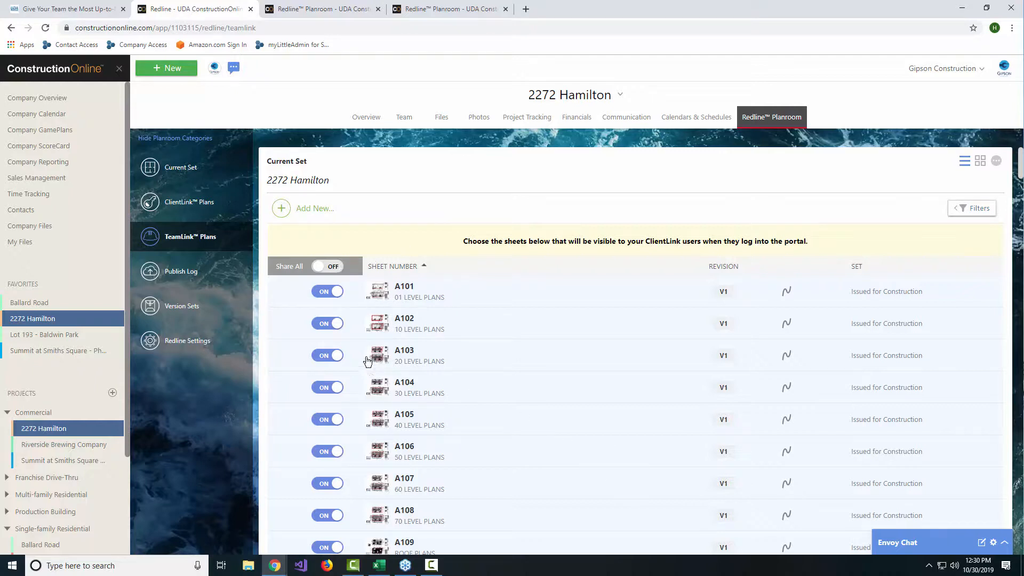
pyautogui.scroll(-3, 347, 362)
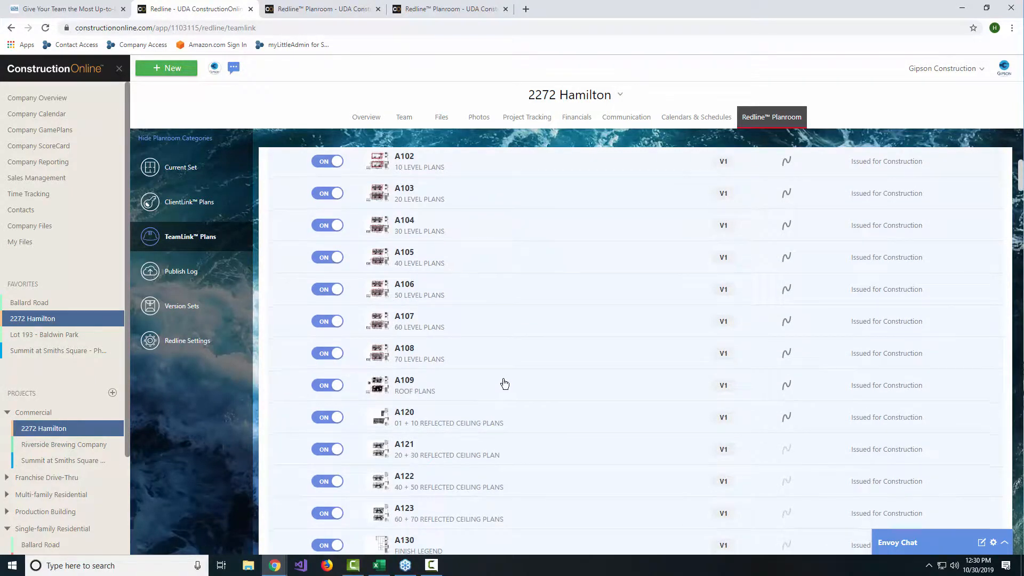
pyautogui.scroll(-5, 503, 384)
pyautogui.scroll(-12, 505, 384)
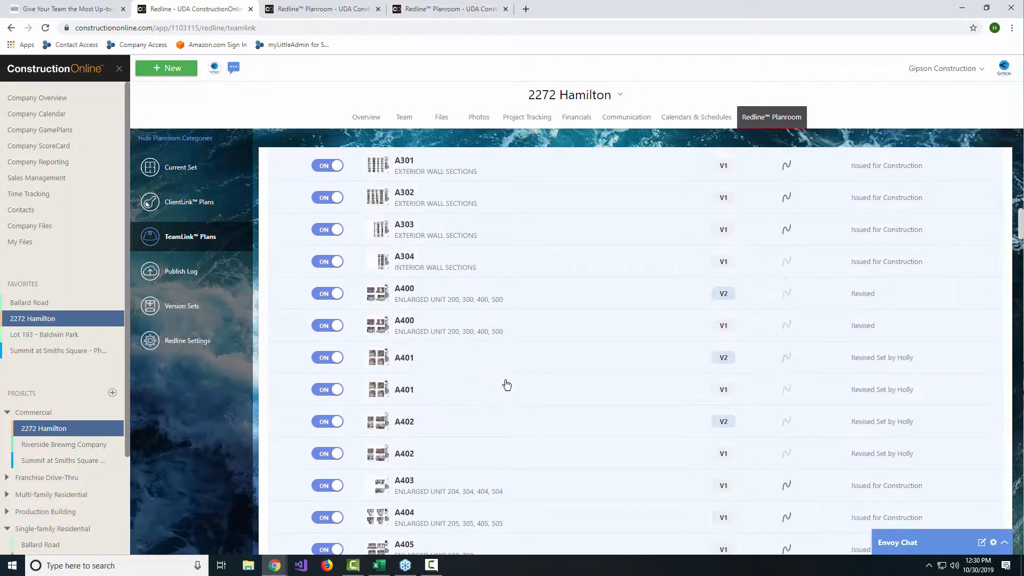
pyautogui.scroll(-6, 503, 384)
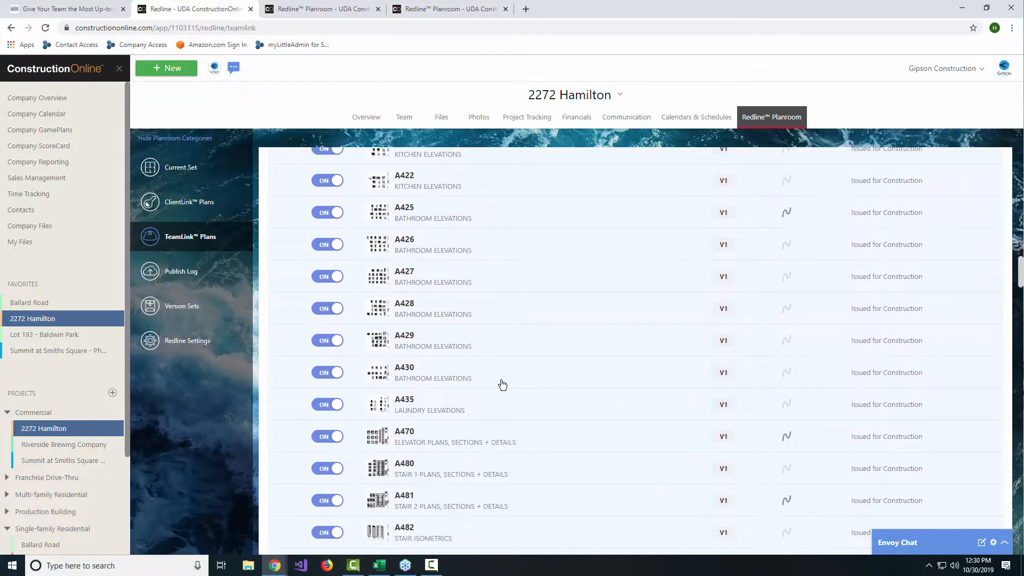
pyautogui.click(323, 305)
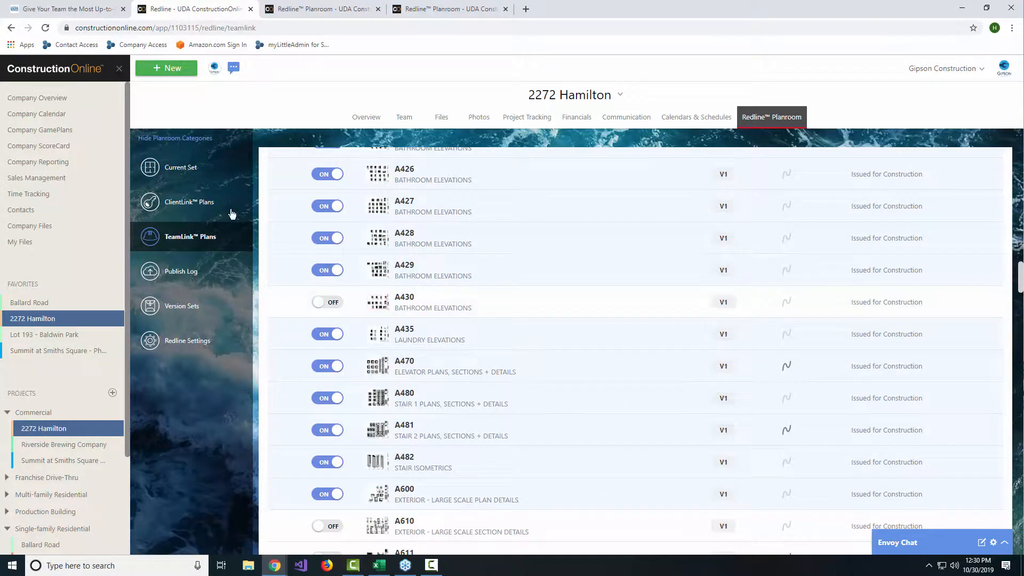
# Step: Look over the ClientLink sharing list, the publish log and the version sets of 2272 Hamilton
pyautogui.click(176, 208)
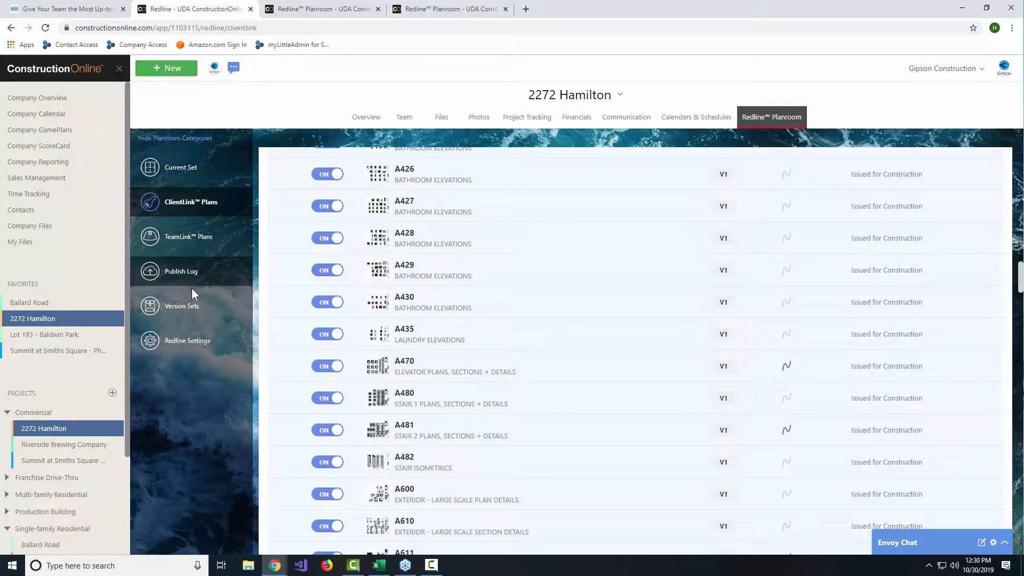
pyautogui.click(196, 269)
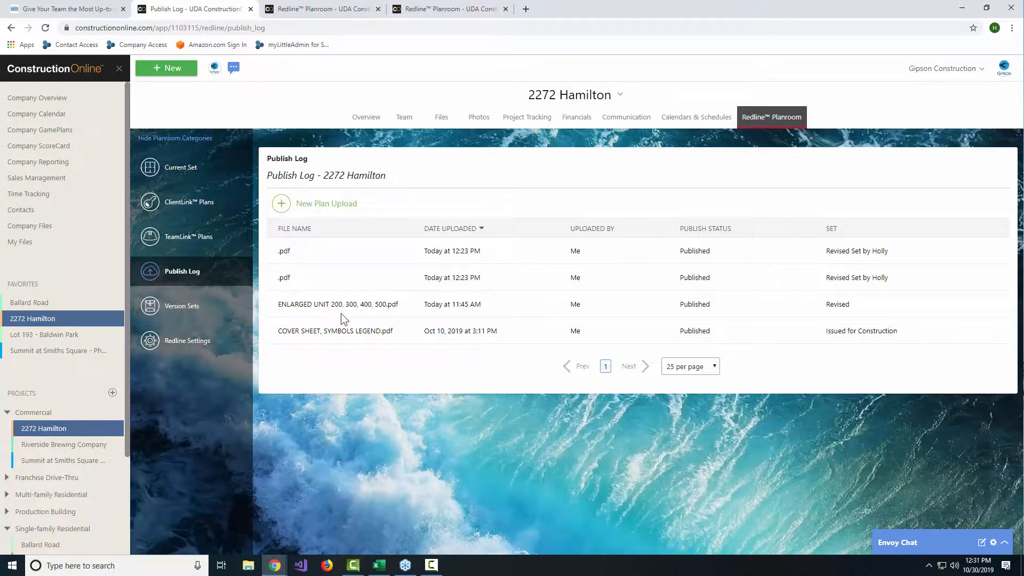
pyautogui.click(203, 316)
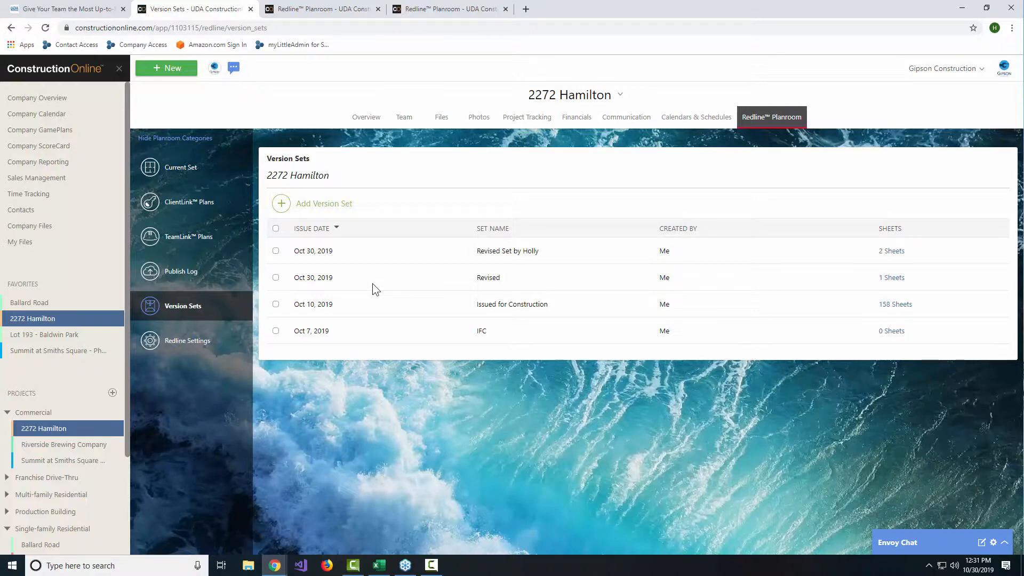
# Step: Check the options offered for the Revised version set and leave it deselected
pyautogui.rightClick(392, 276)
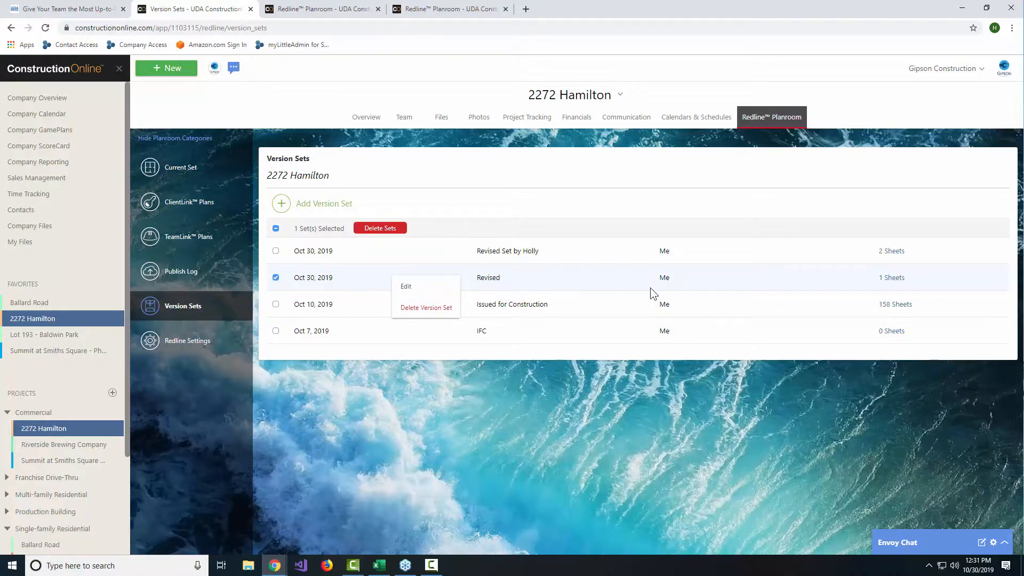
pyautogui.click(635, 280)
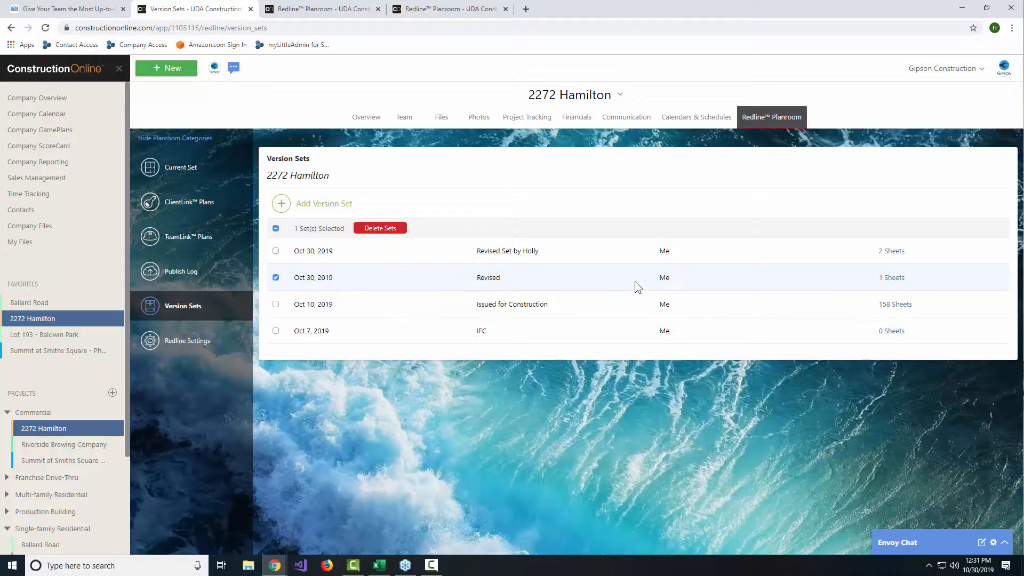
pyautogui.rightClick(634, 280)
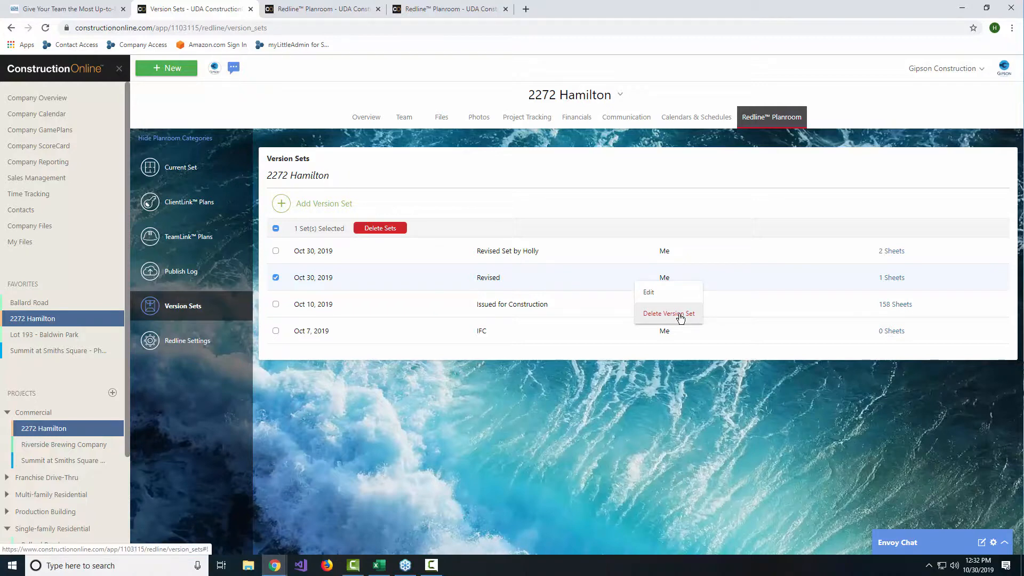
pyautogui.click(810, 282)
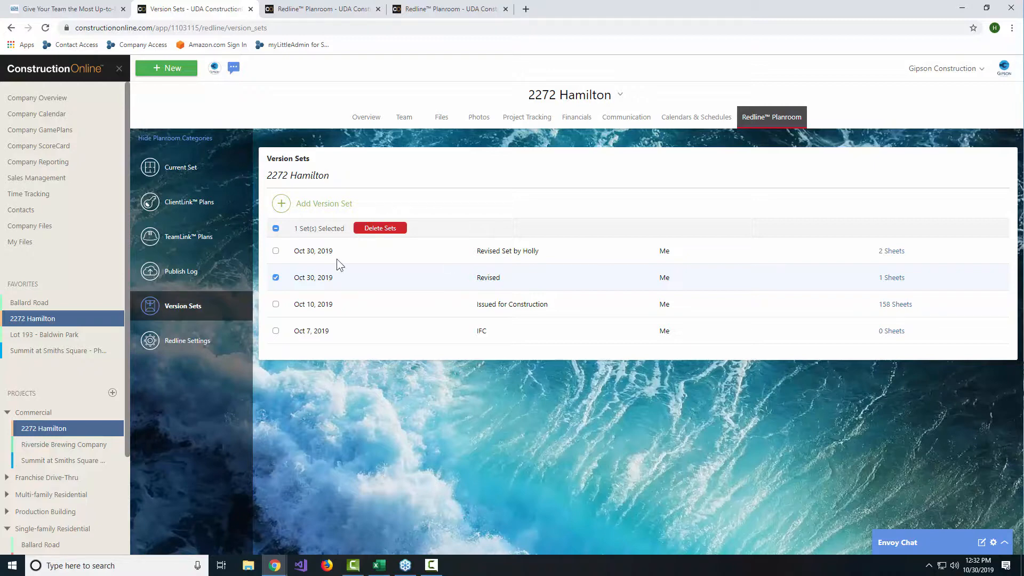
pyautogui.click(276, 278)
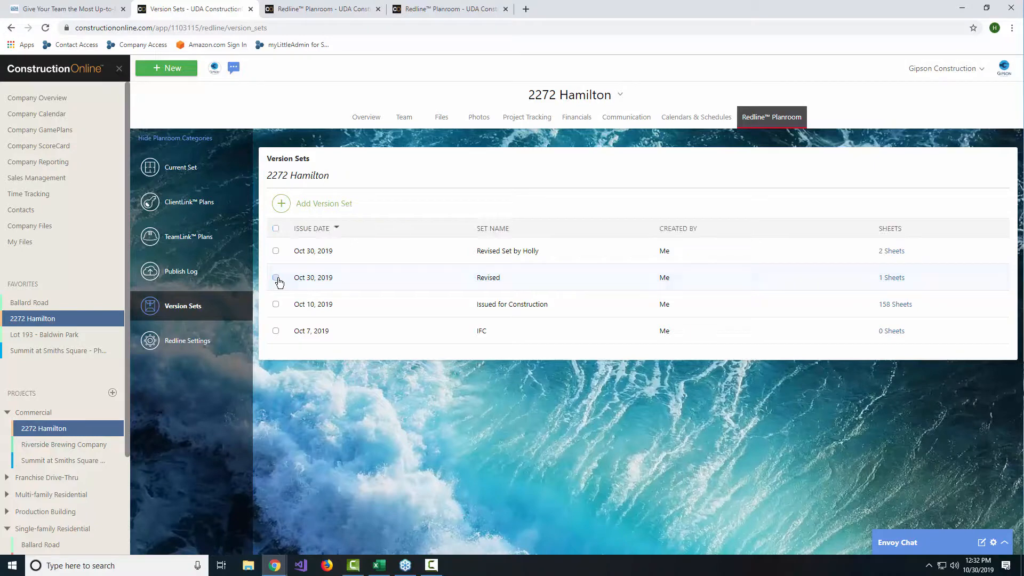
# Step: Set the issuance date of the Revised version set to October 29, 2019 and save it
pyautogui.rightClick(439, 288)
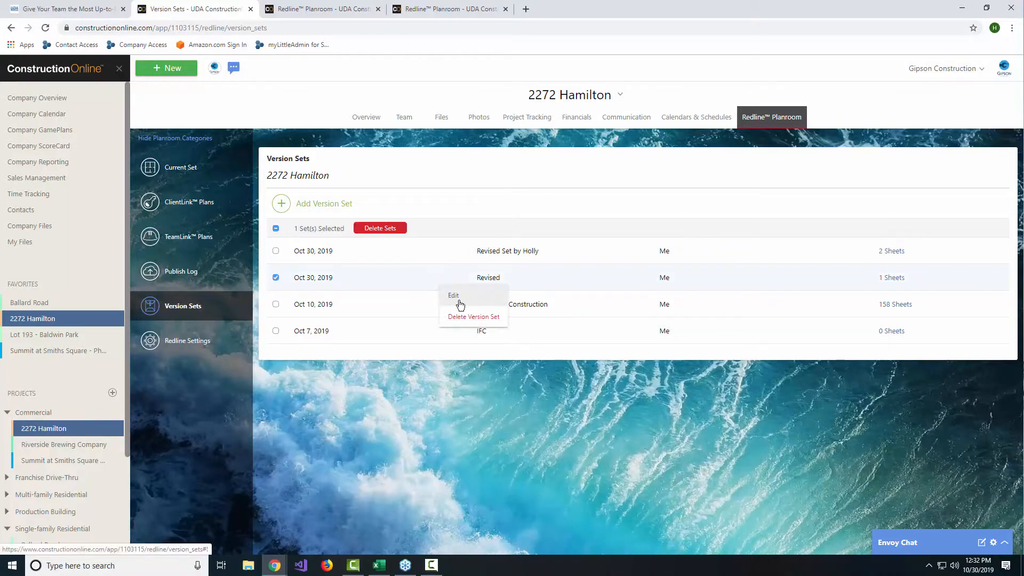
pyautogui.click(457, 302)
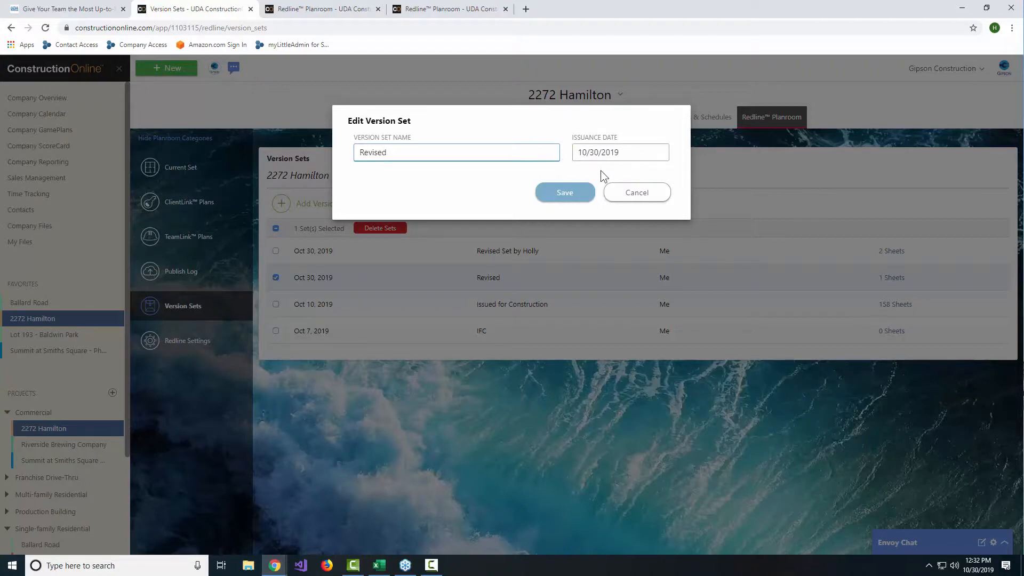
pyautogui.click(606, 157)
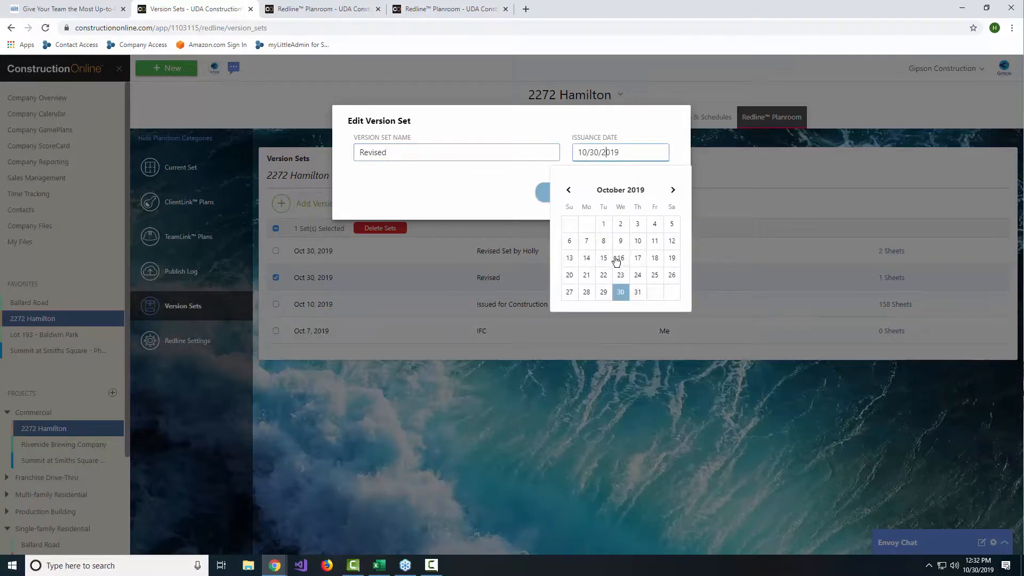
pyautogui.click(570, 121)
pyautogui.click(630, 156)
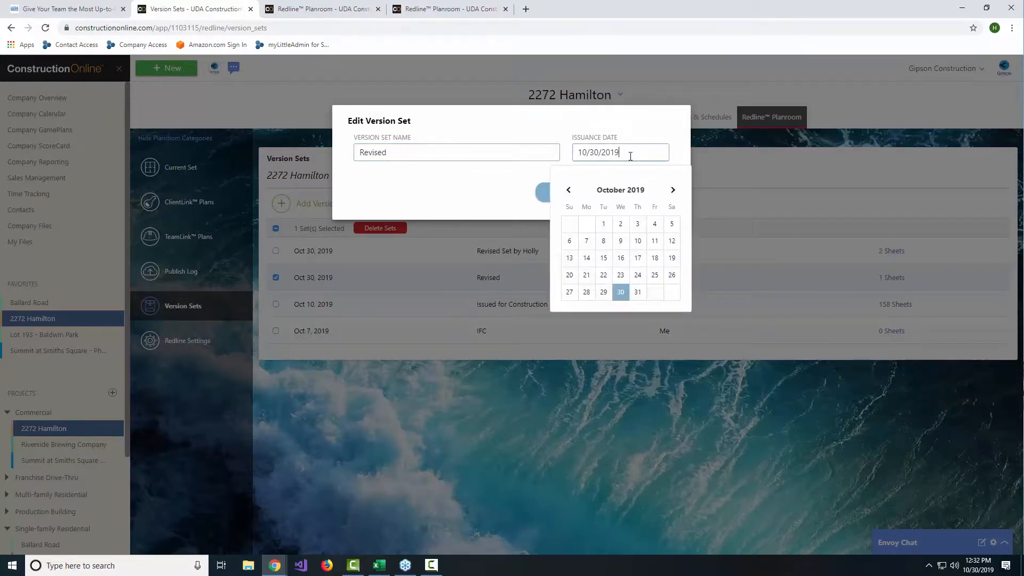
pyautogui.click(604, 293)
pyautogui.click(575, 189)
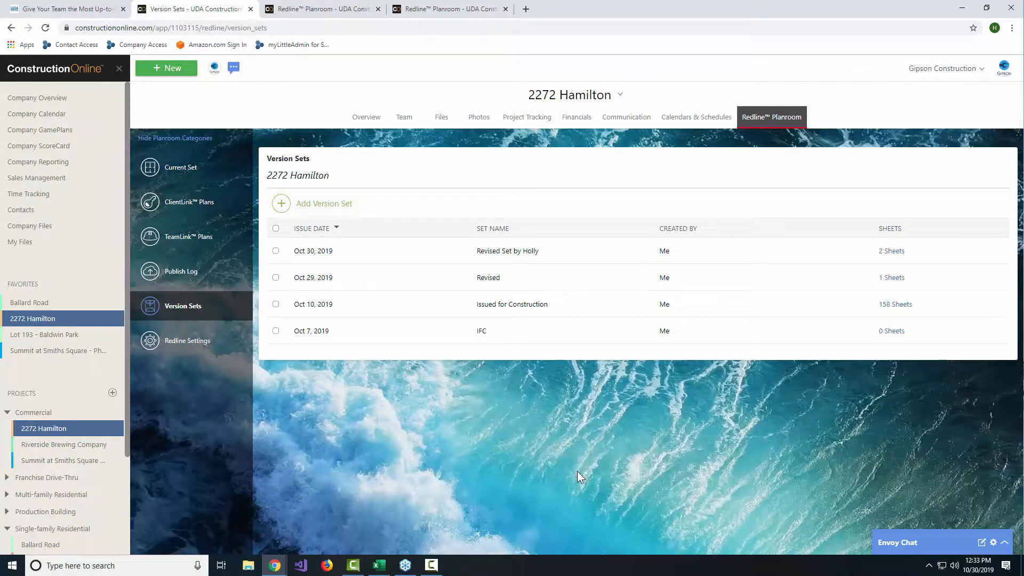
# Step: View only the sheets of the newest version set and clear that set filter
pyautogui.click(892, 251)
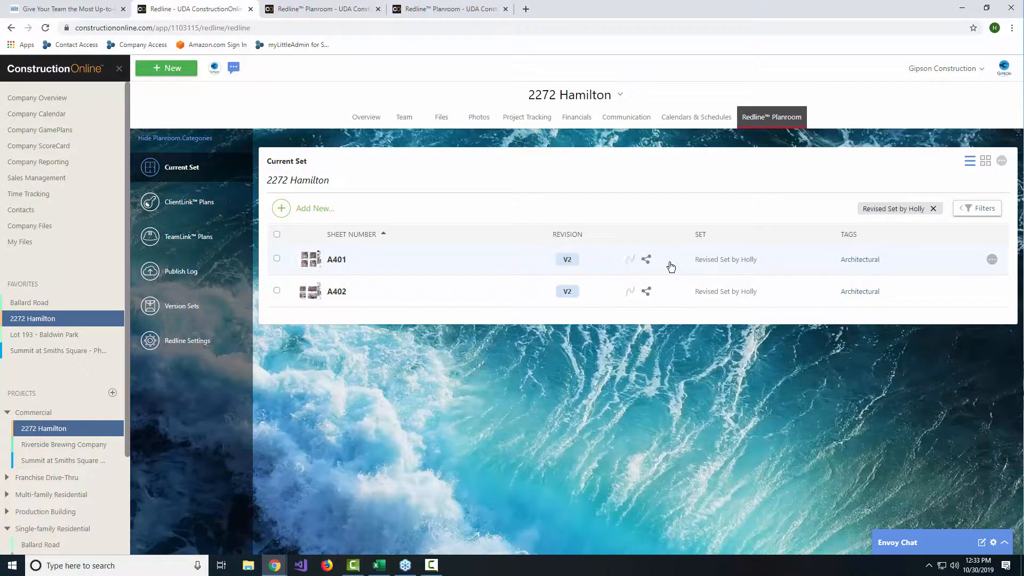
pyautogui.click(933, 209)
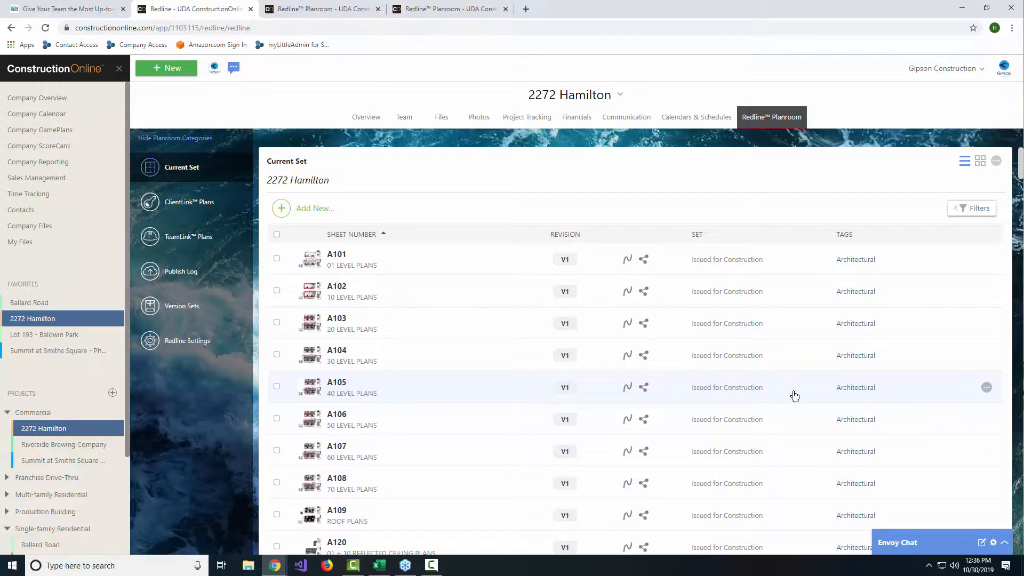
# Step: Compare the Original and Revised revisions of sheet A-201 in the Lot 193 - Baldwin Park planroom
pyautogui.click(48, 334)
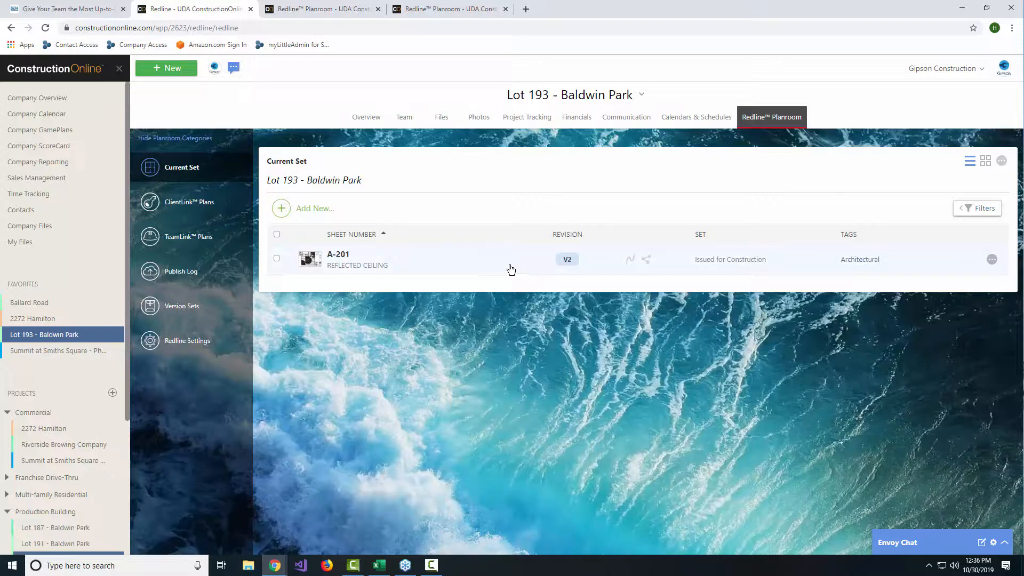
pyautogui.rightClick(462, 264)
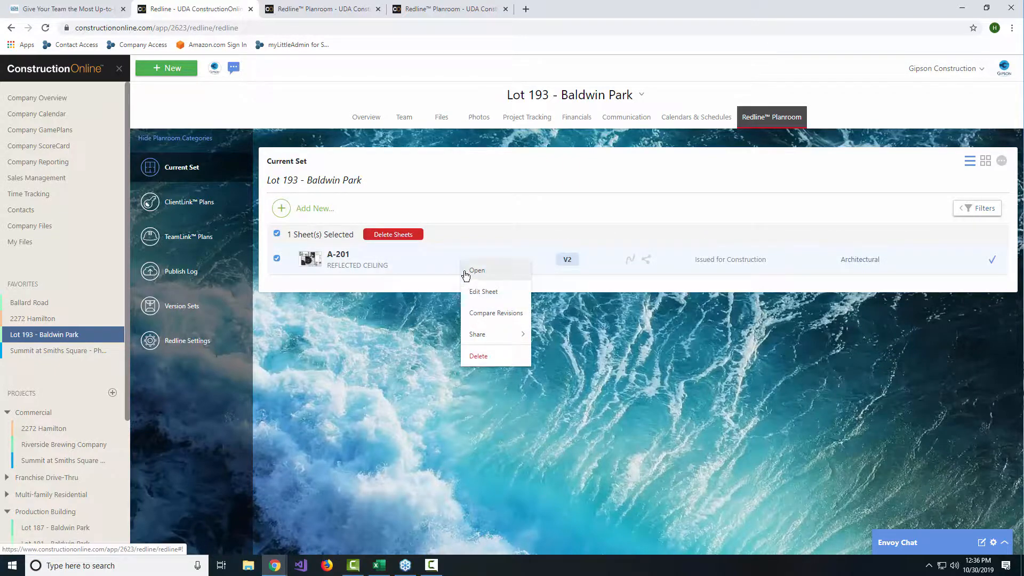
pyautogui.click(491, 316)
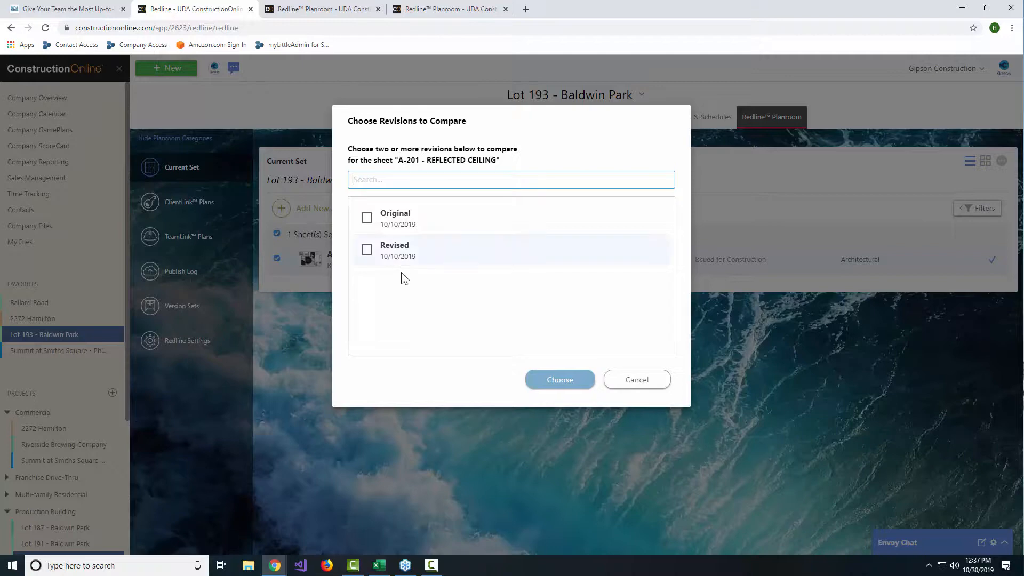
pyautogui.click(367, 217)
pyautogui.click(368, 250)
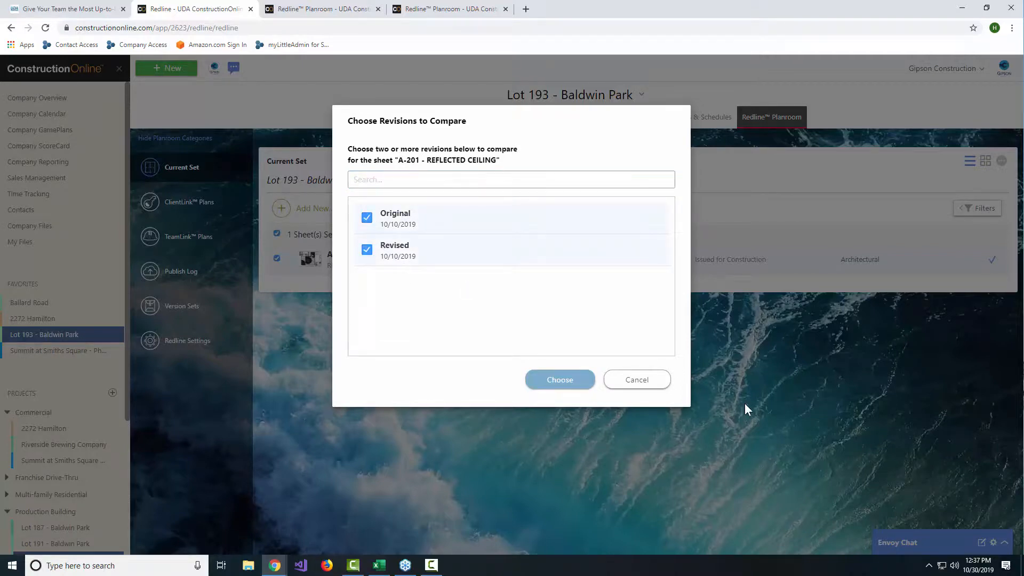
pyautogui.click(575, 381)
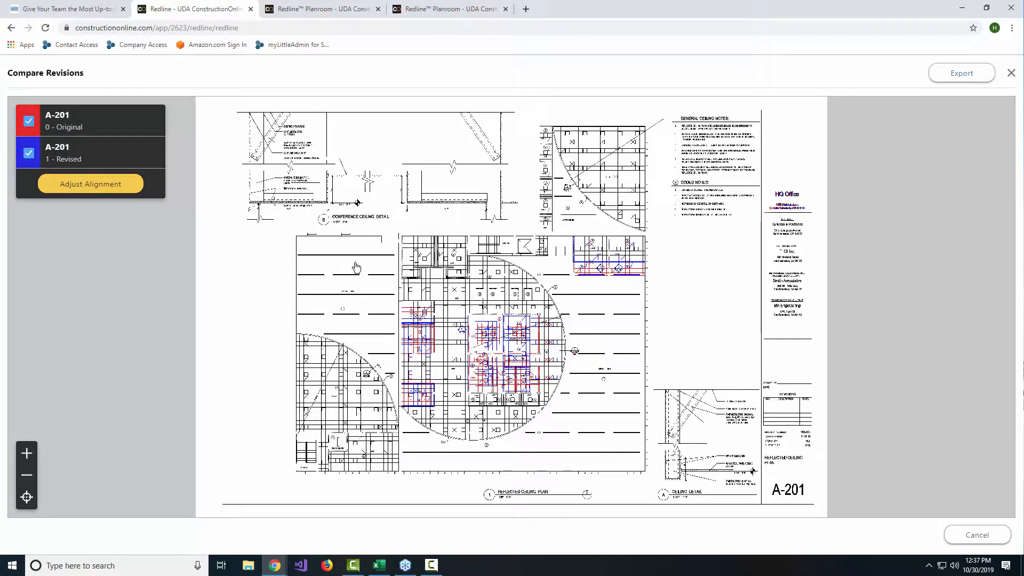
# Step: Examine the reflected ceiling plan overlay, showing only the Original revision, only the Revised one, and both together again
pyautogui.scroll(3, 563, 313)
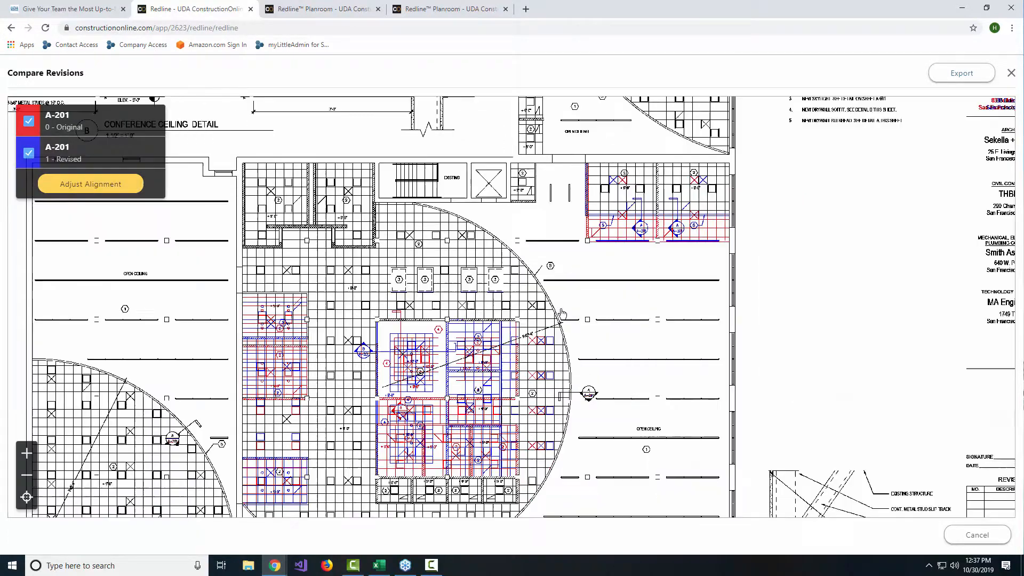
pyautogui.moveTo(559, 297); pyautogui.dragTo(544, 208)
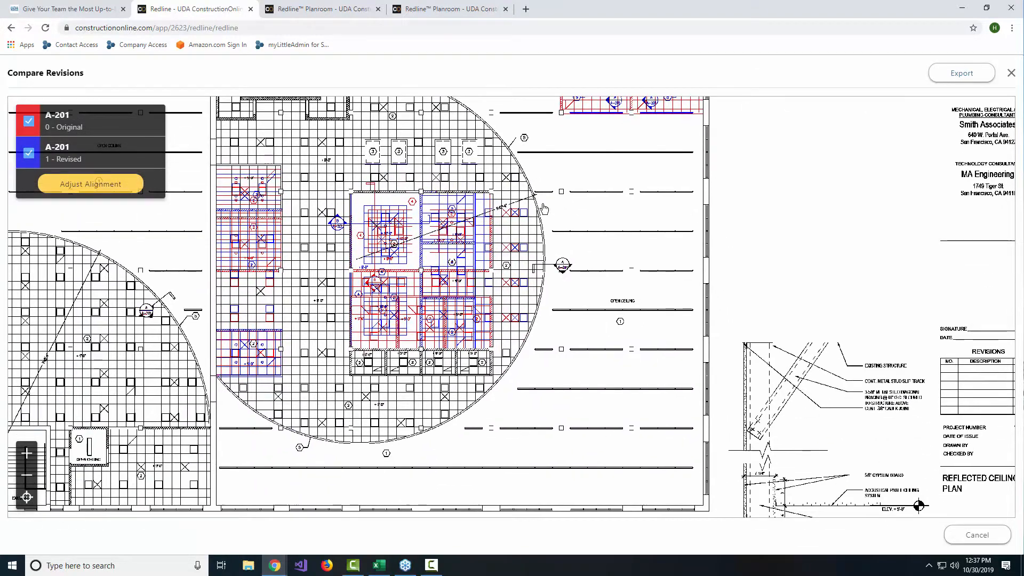
pyautogui.moveTo(602, 259); pyautogui.dragTo(636, 326)
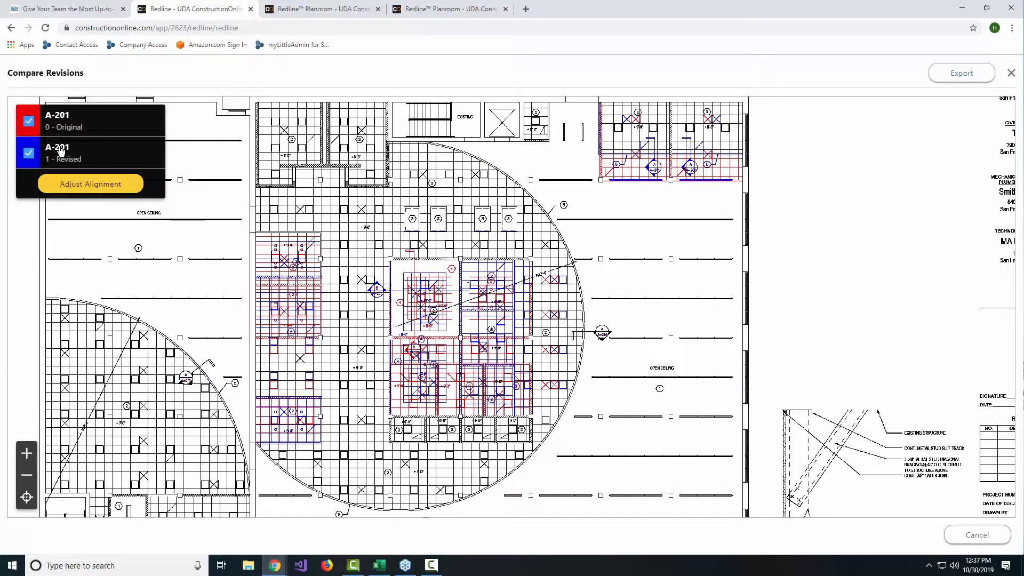
pyautogui.moveTo(636, 241)
pyautogui.mouseDown()
pyautogui.moveTo(677, 244)
pyautogui.moveTo(646, 209)
pyautogui.mouseUp()
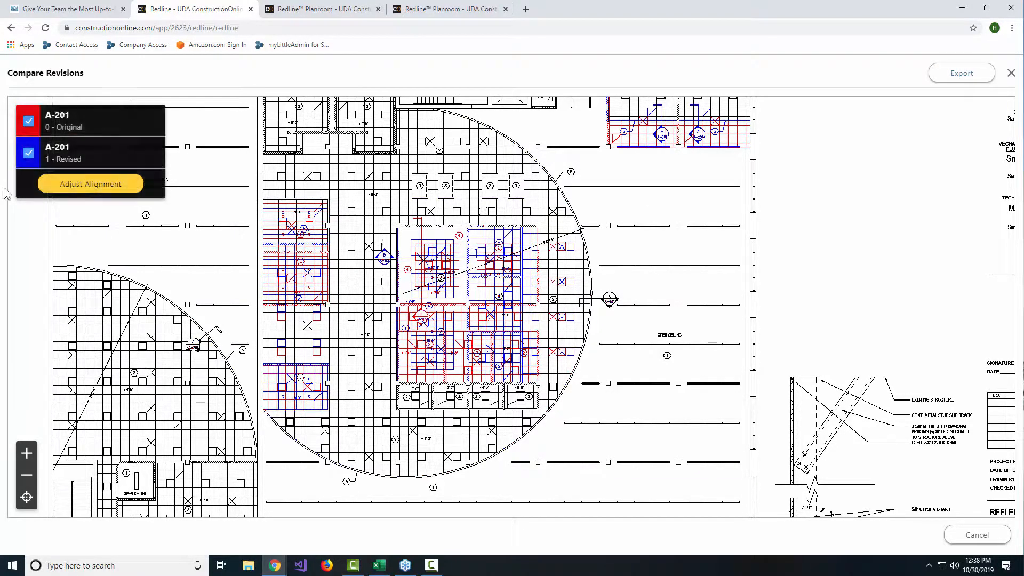
pyautogui.click(34, 156)
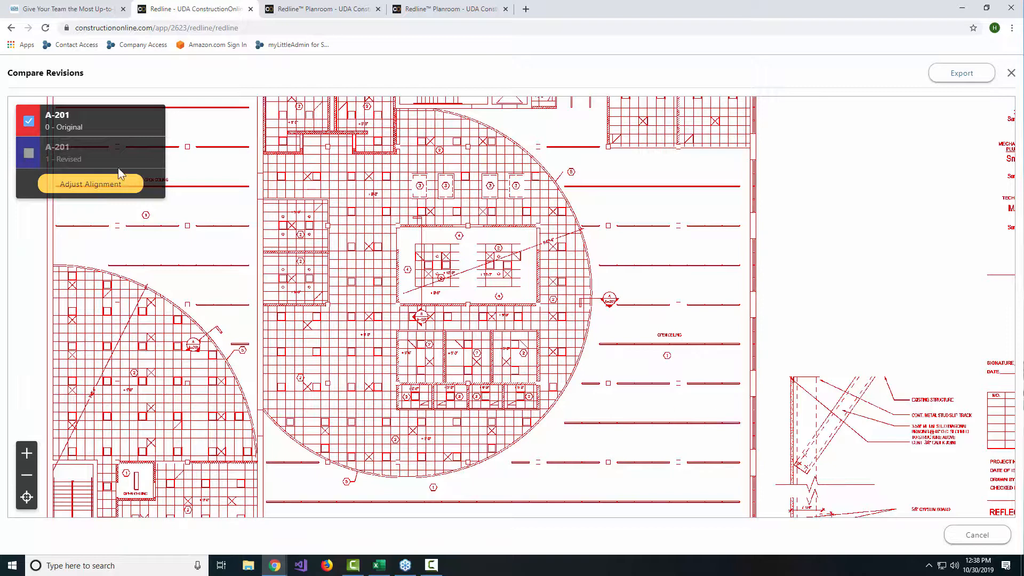
pyautogui.click(29, 155)
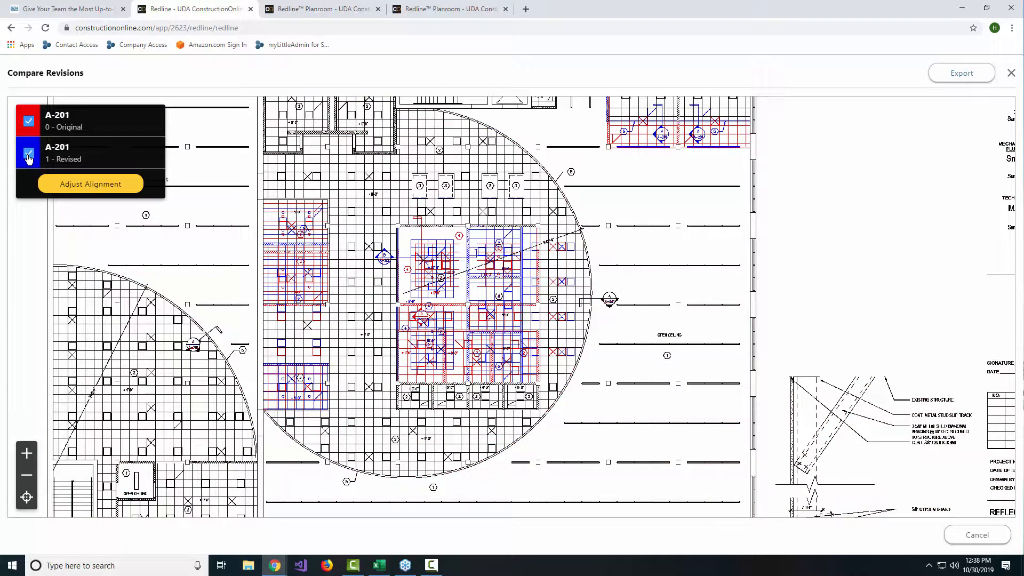
pyautogui.click(29, 122)
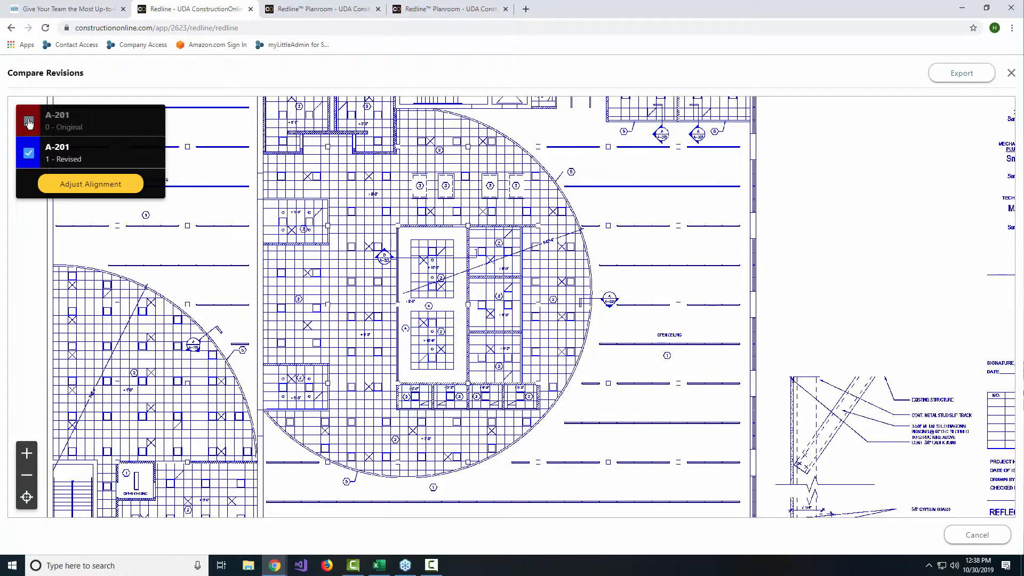
pyautogui.click(29, 123)
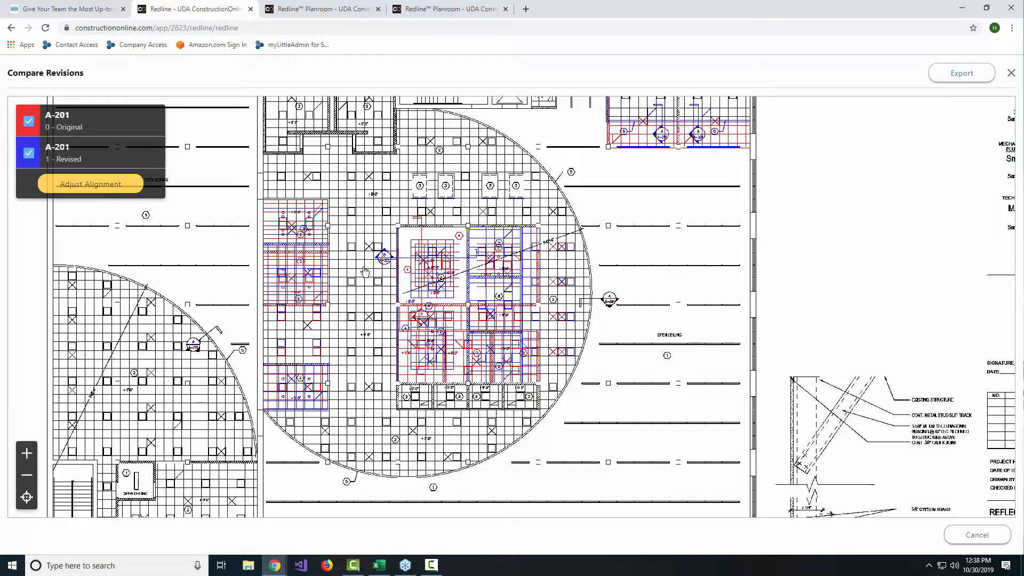
# Step: Inspect the changed rooms at the plan's centre up close, isolating each A-201 revision in turn and restoring both
pyautogui.scroll(3, 365, 272)
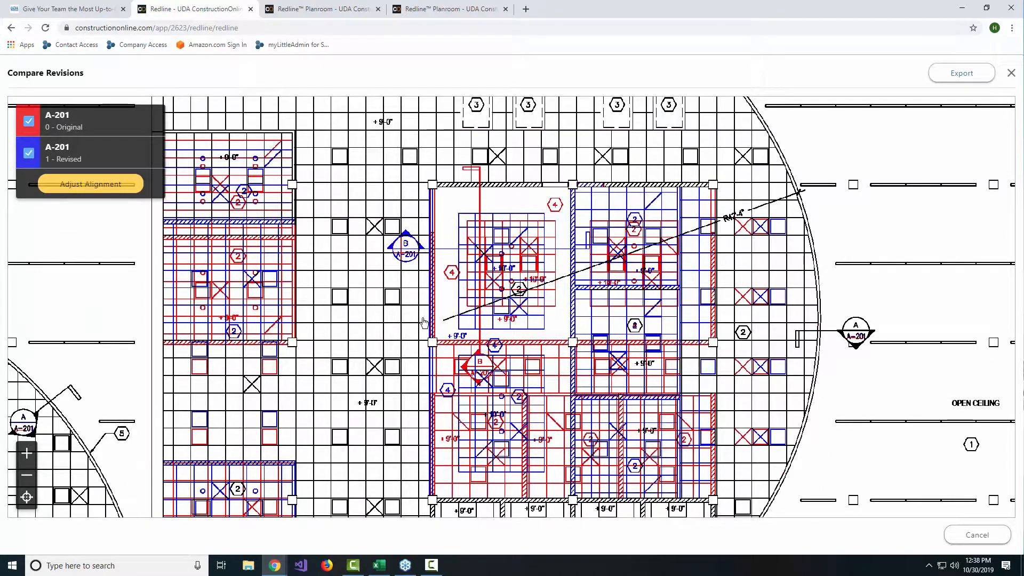
pyautogui.moveTo(347, 199)
pyautogui.mouseDown()
pyautogui.moveTo(384, 159)
pyautogui.moveTo(426, 186)
pyautogui.moveTo(364, 178)
pyautogui.mouseUp()
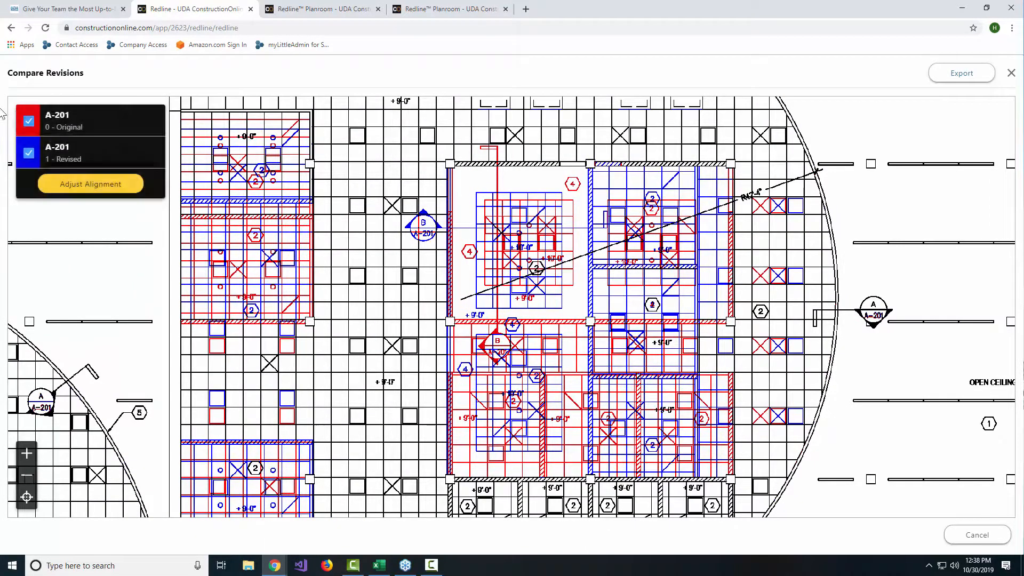
pyautogui.click(29, 154)
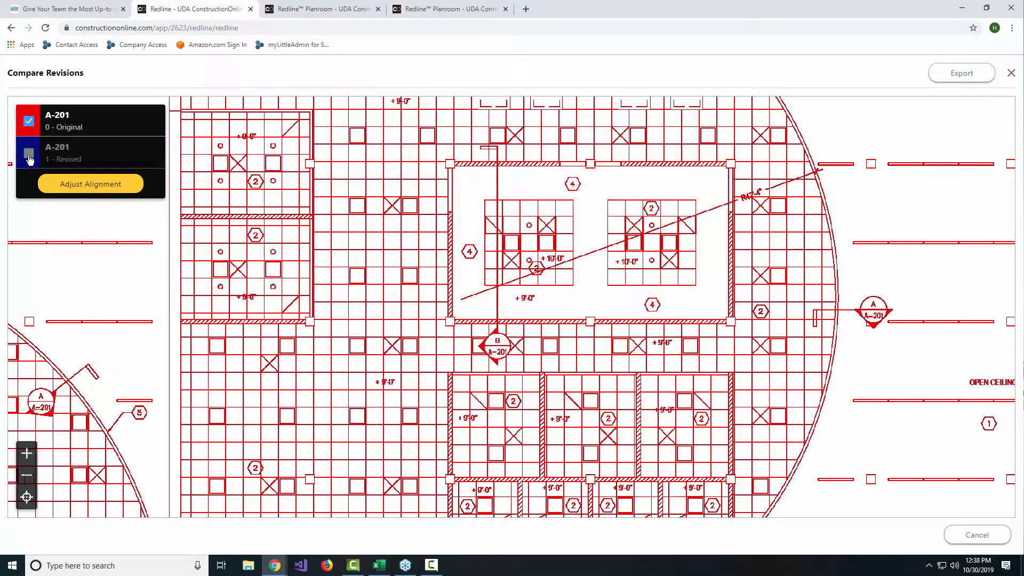
pyautogui.click(29, 155)
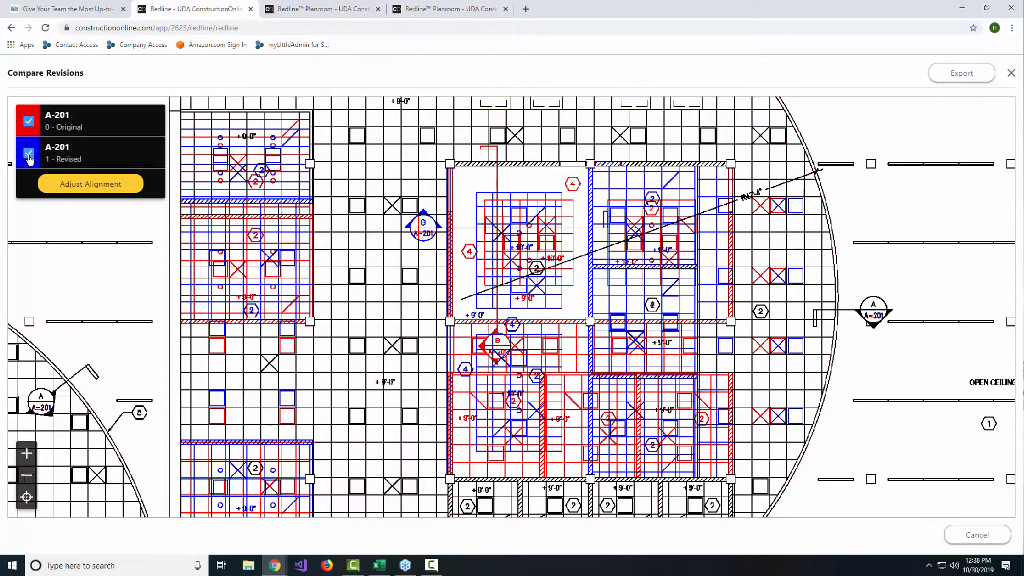
pyautogui.click(29, 124)
pyautogui.click(28, 123)
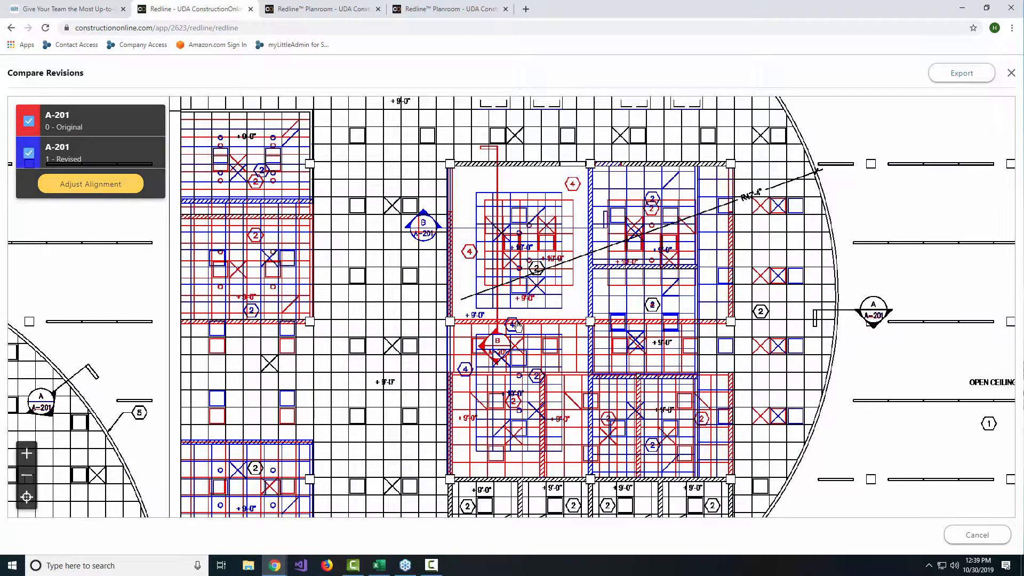
# Step: Export the A-201 revision comparison as a PNG and check the downloaded image
pyautogui.click(965, 73)
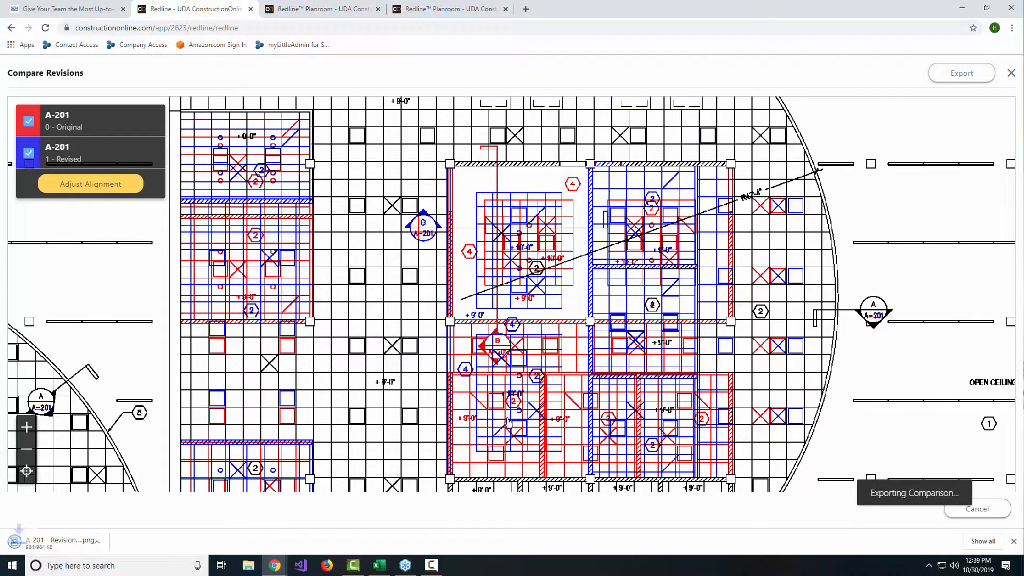
pyautogui.click(51, 545)
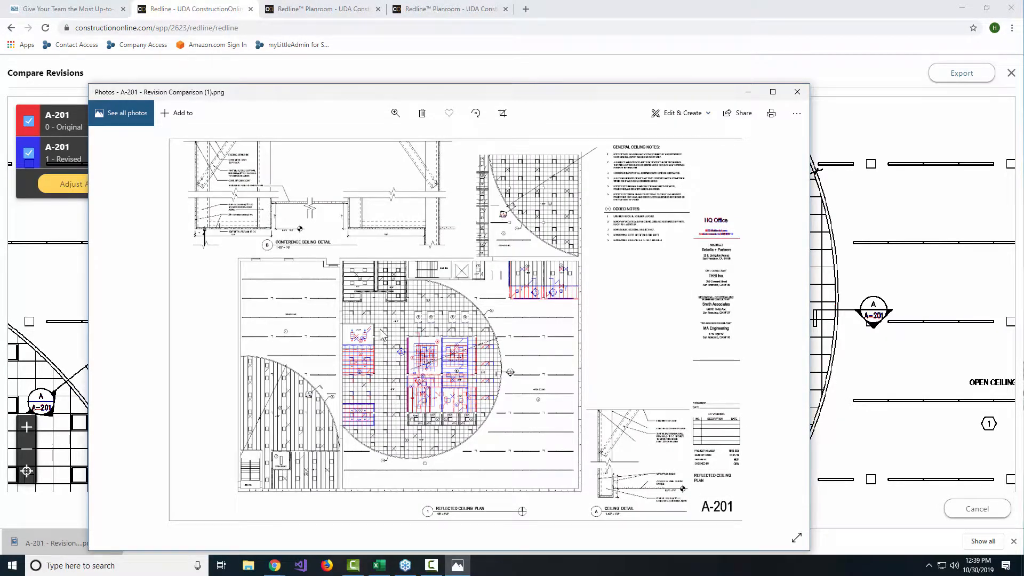
pyautogui.click(795, 91)
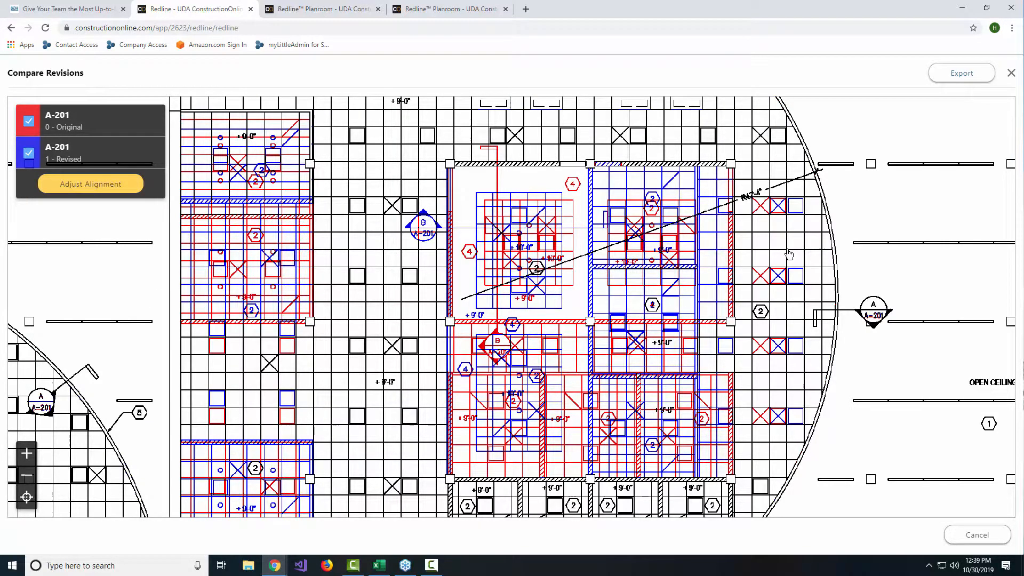
# Step: Examine the differences in the plan's upper-right rooms and the coded notes of the A-201 comparison
pyautogui.scroll(-5, 787, 252)
pyautogui.scroll(2, 788, 251)
pyautogui.moveTo(838, 191); pyautogui.dragTo(692, 290)
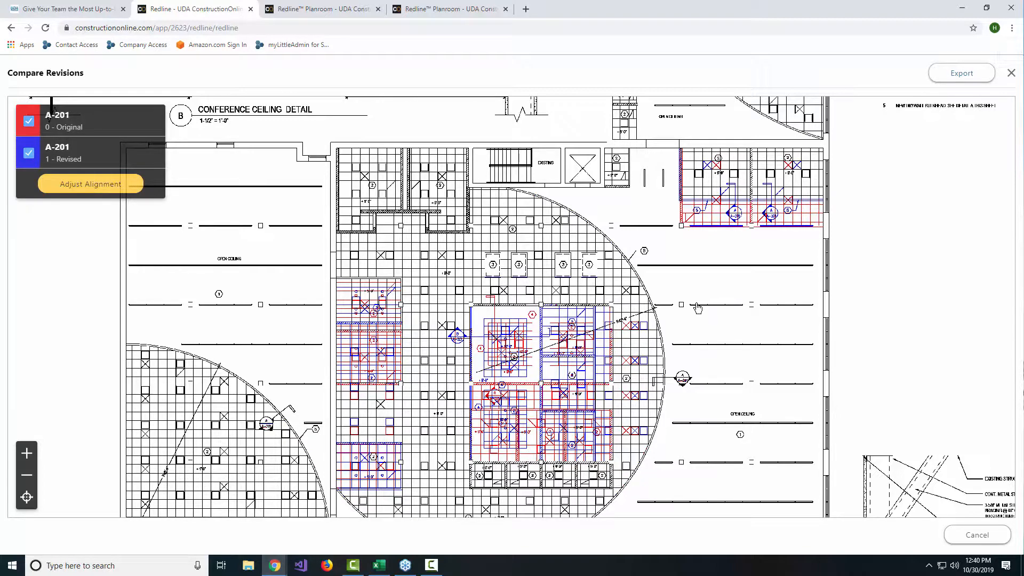
pyautogui.moveTo(909, 168); pyautogui.dragTo(795, 302)
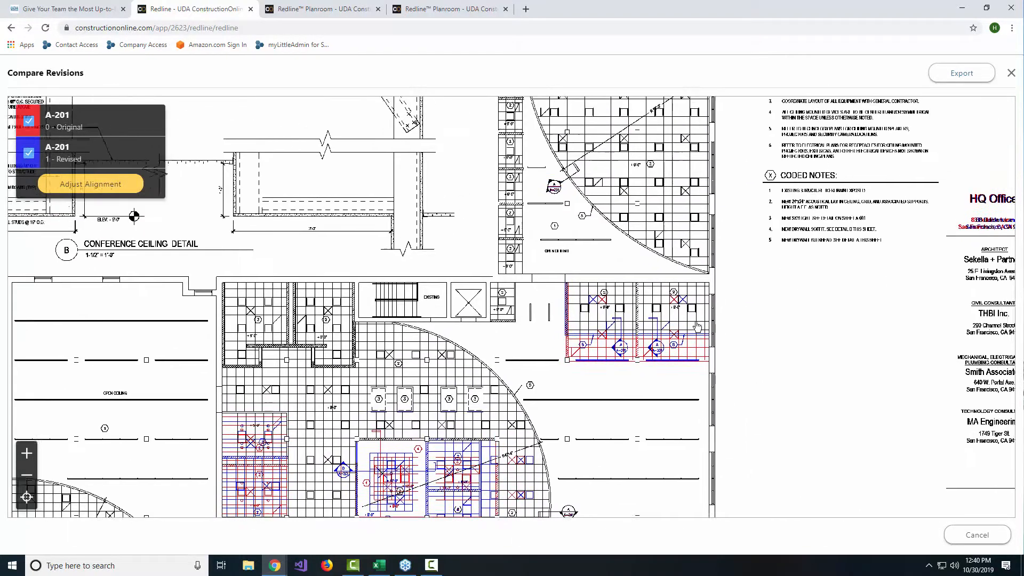
pyautogui.moveTo(698, 326); pyautogui.dragTo(668, 318)
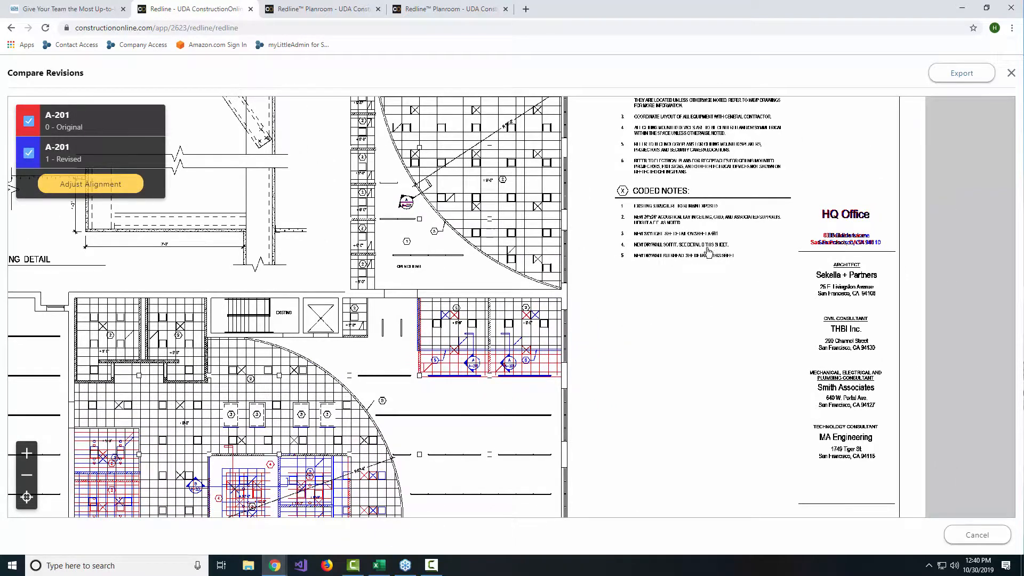
pyautogui.moveTo(616, 181); pyautogui.dragTo(729, 235)
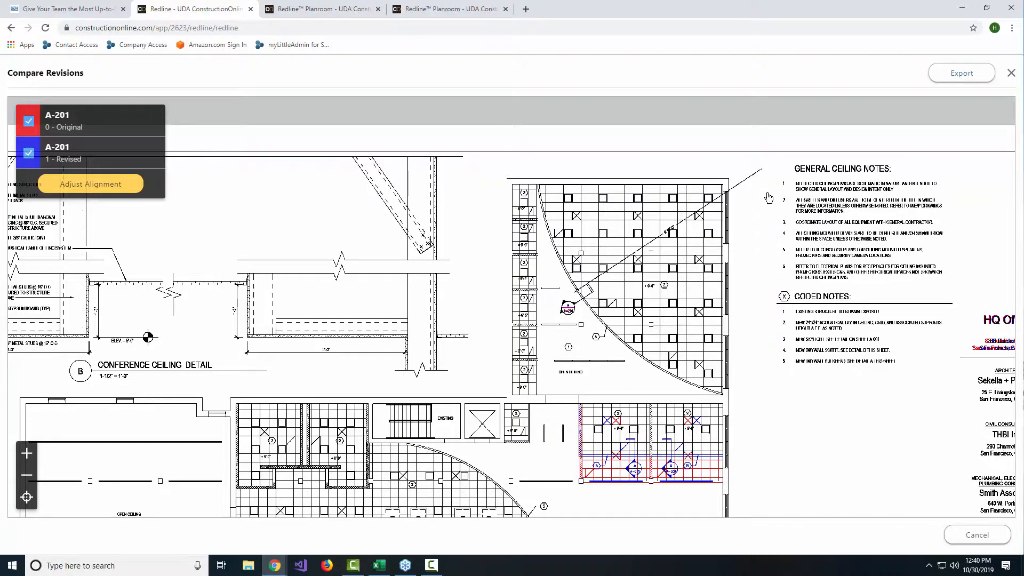
# Step: Close the A-201 comparison after trying its alignment adjustment, and deselect the sheet in the current set
pyautogui.click(104, 189)
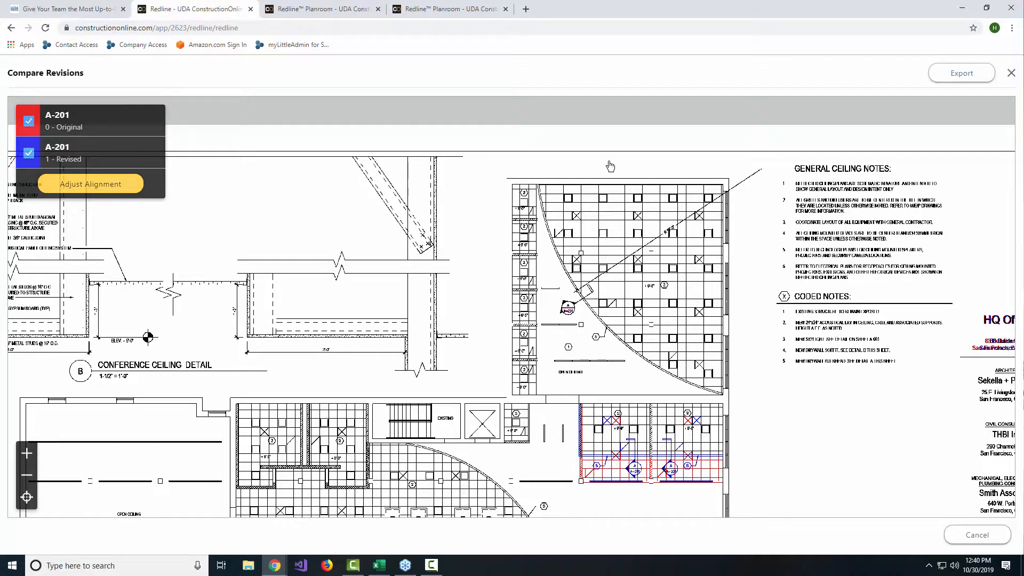
pyautogui.moveTo(465, 239); pyautogui.dragTo(473, 163)
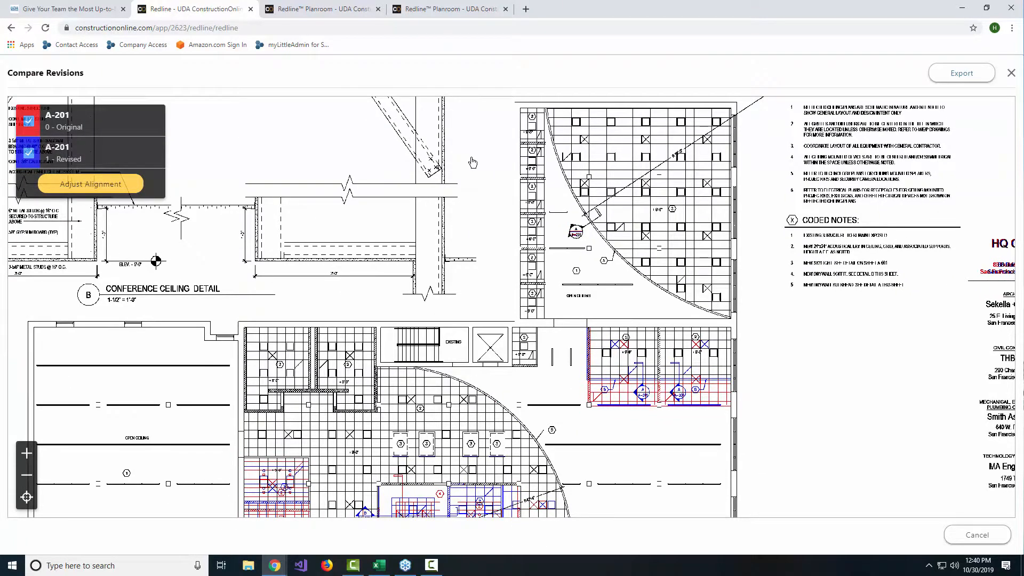
pyautogui.click(1011, 74)
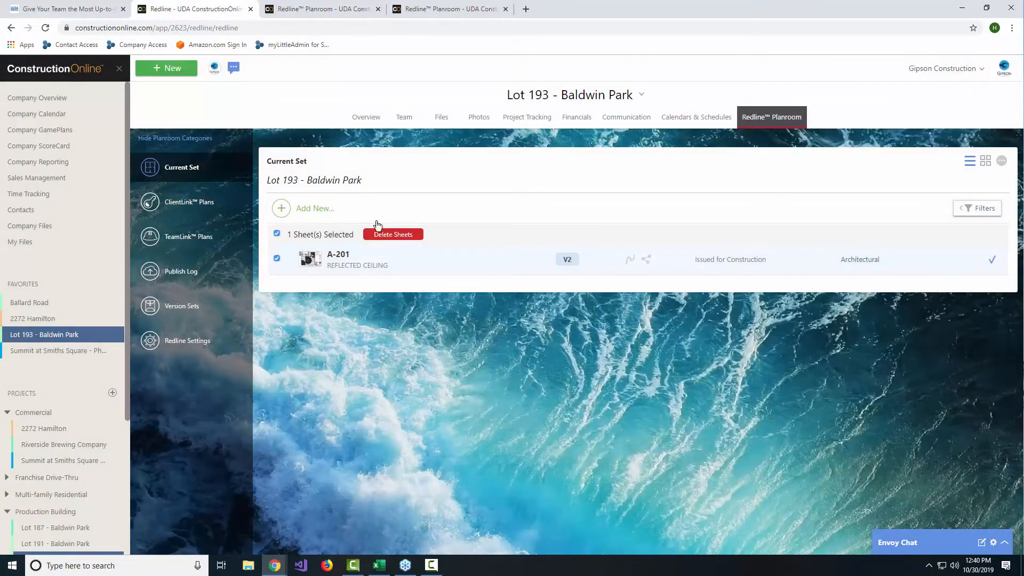
pyautogui.click(277, 235)
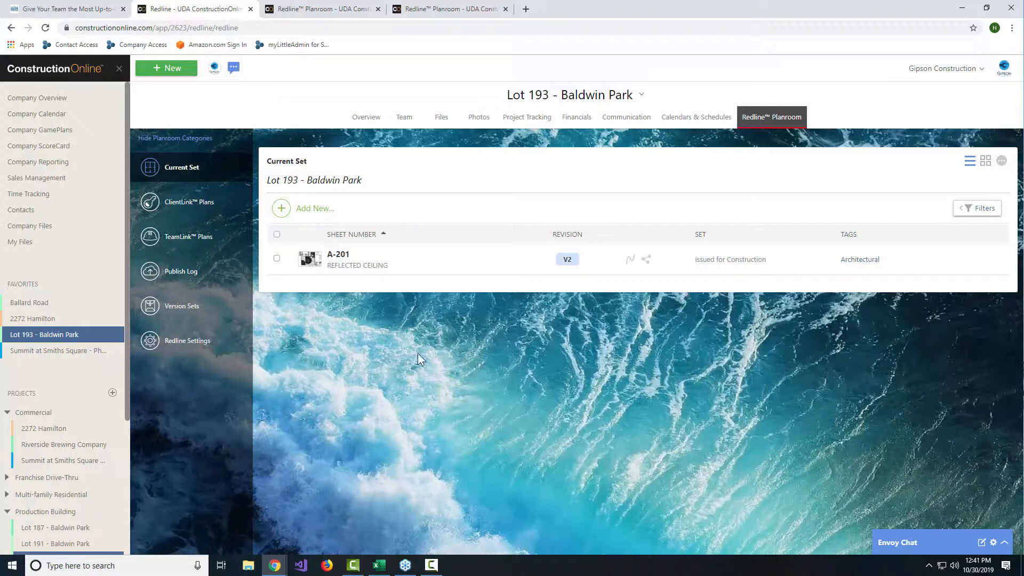
# Step: Open sheet A108 of 2272 Hamilton and preview the sheet link on the lower-left unit of the 70 Level Notes plan
pyautogui.click(106, 318)
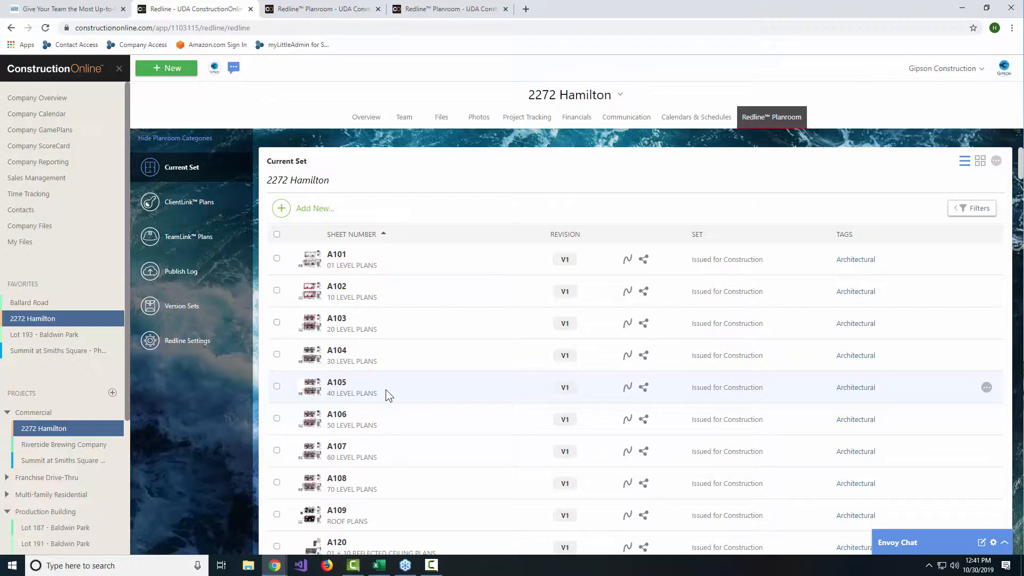
pyautogui.scroll(-2, 418, 457)
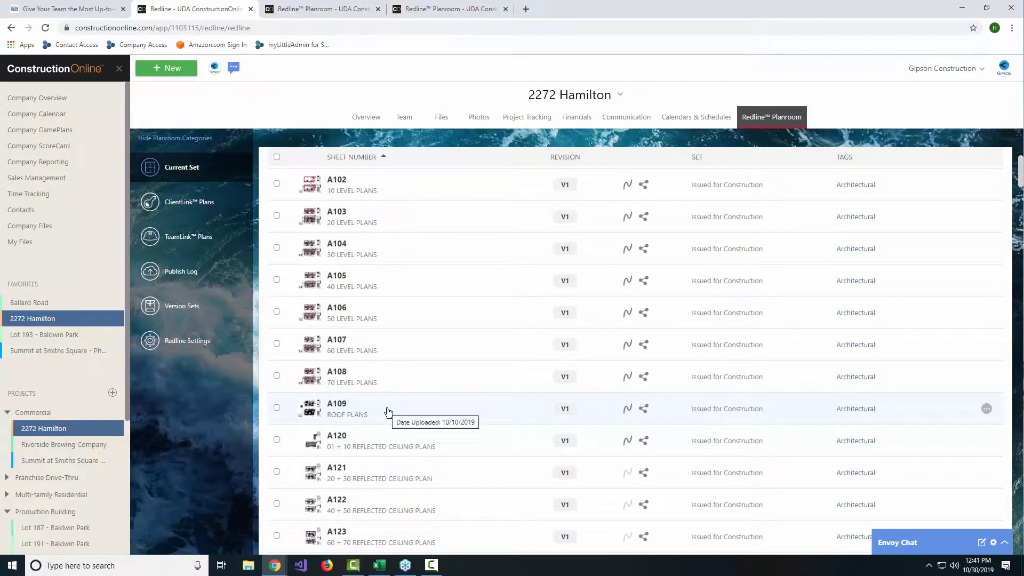
pyautogui.click(379, 389)
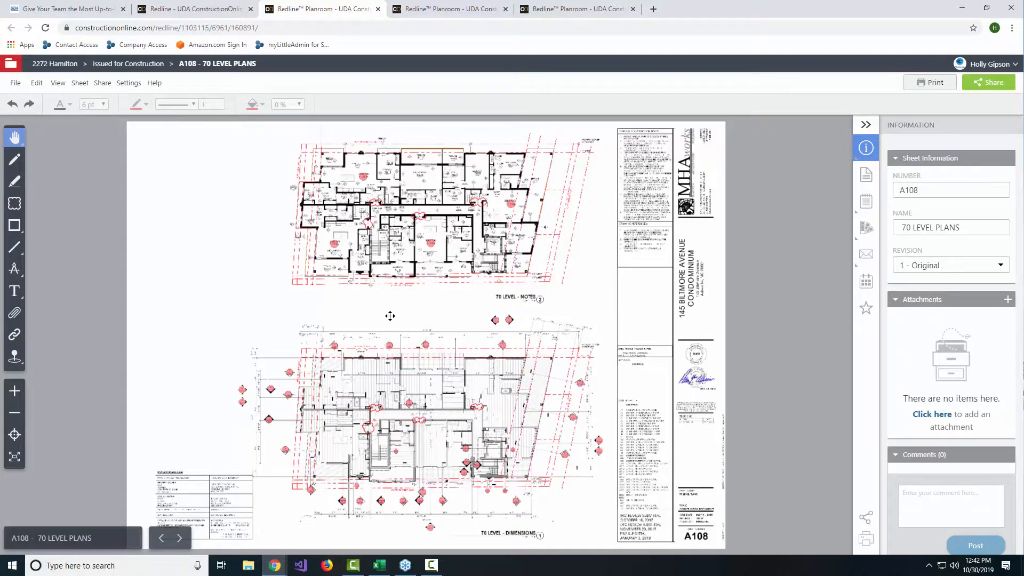
pyautogui.click(336, 250)
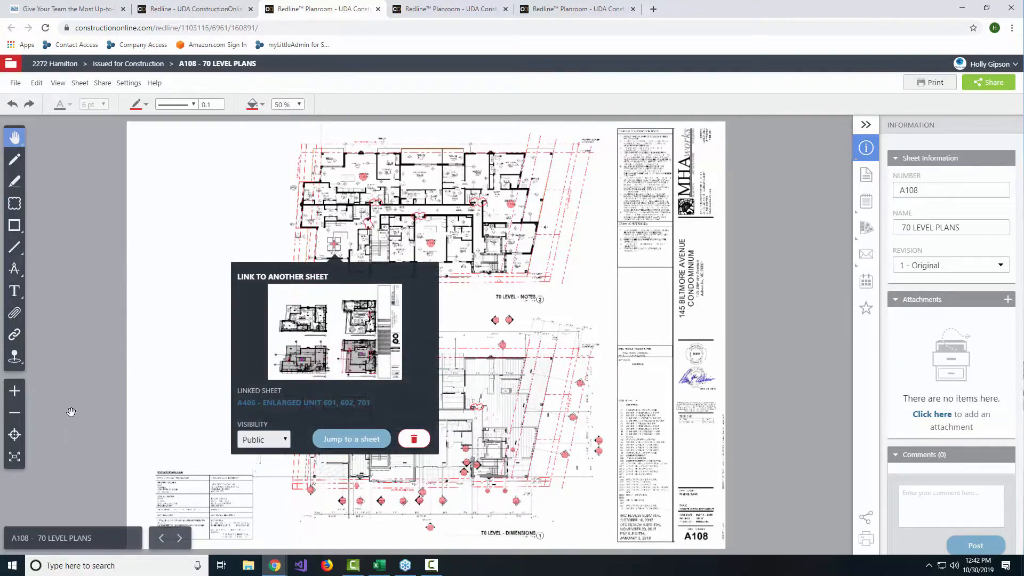
# Step: Select the ellipse markup tool for sheet A108 and switch back to the Pan tool
pyautogui.moveTo(14, 225)
pyautogui.click(59, 223)
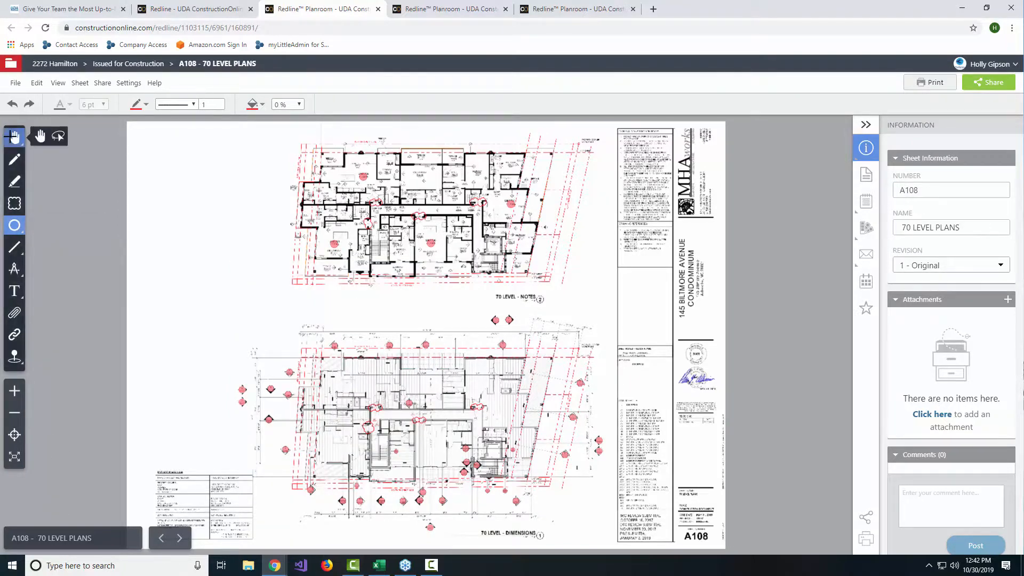
pyautogui.click(40, 137)
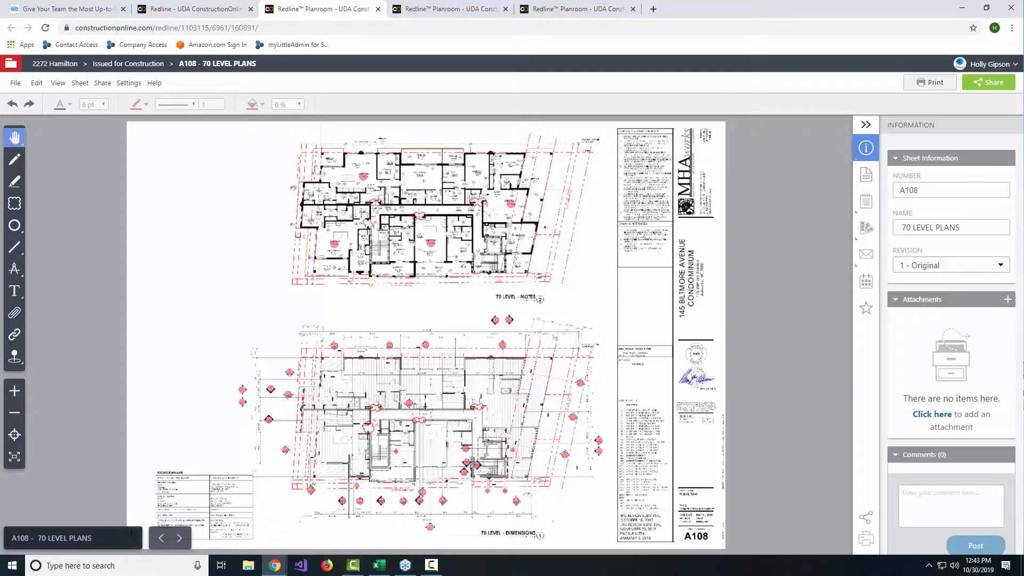
# Step: Browse the set's sheet list from the level plans down to the enlarged unit plans without leaving sheet A108
pyautogui.click(100, 535)
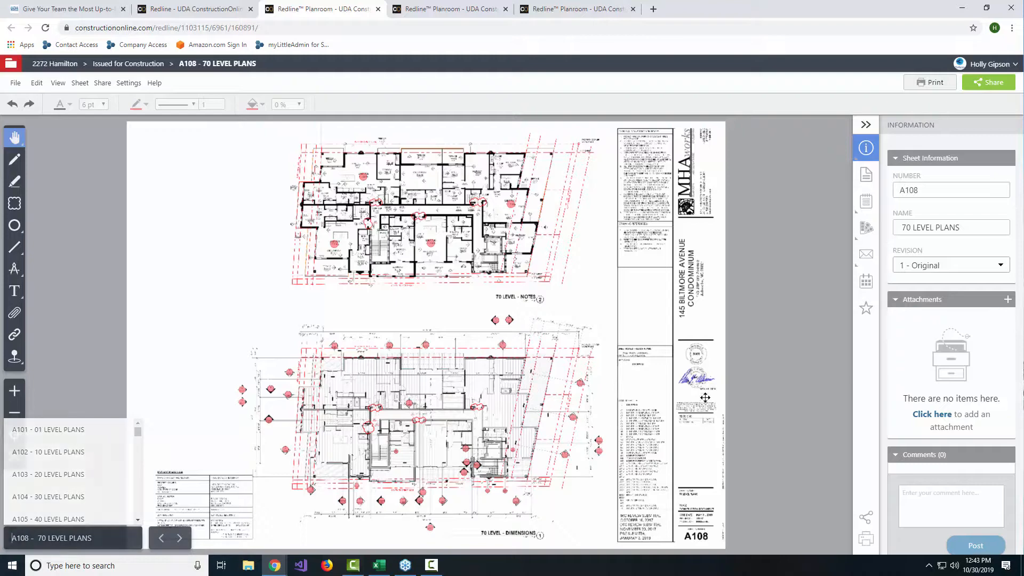
pyautogui.scroll(-8, 59, 453)
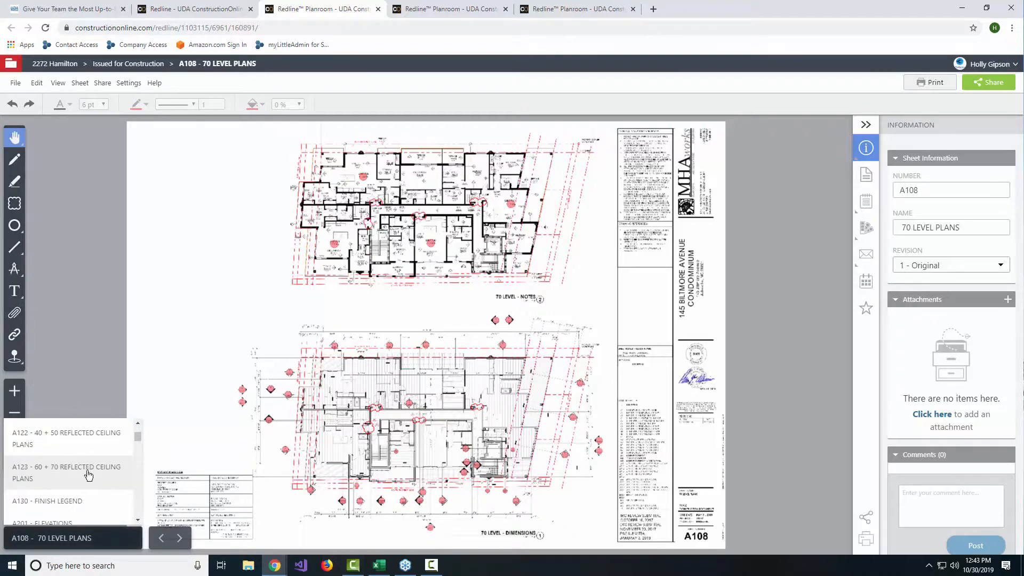
pyautogui.scroll(-6, 64, 466)
pyautogui.scroll(-8, 73, 476)
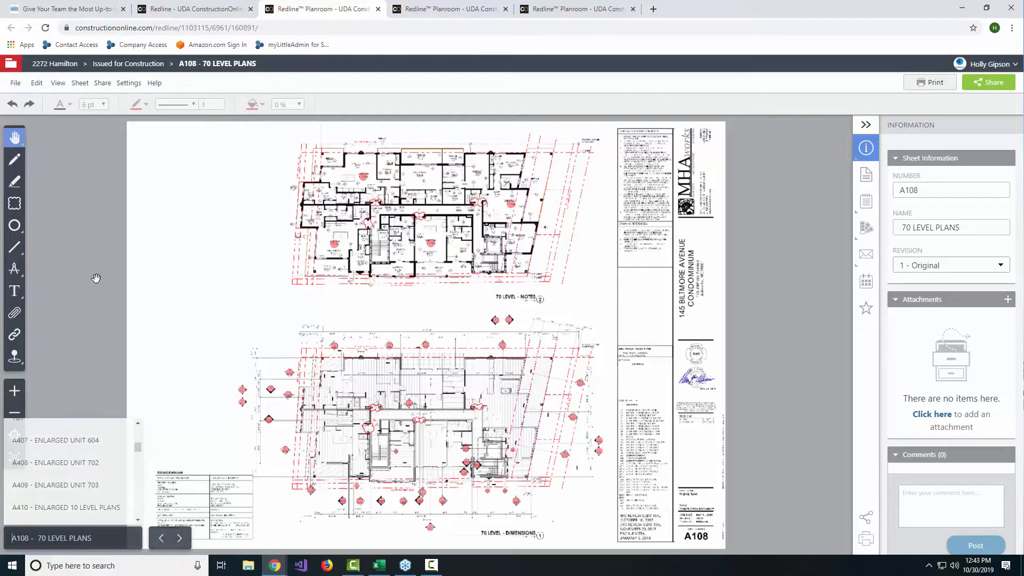
# Step: Examine the 70 Level Dimensions plan and the lower part of the 70 Level Notes plan on sheet A108
pyautogui.scroll(1, 367, 296)
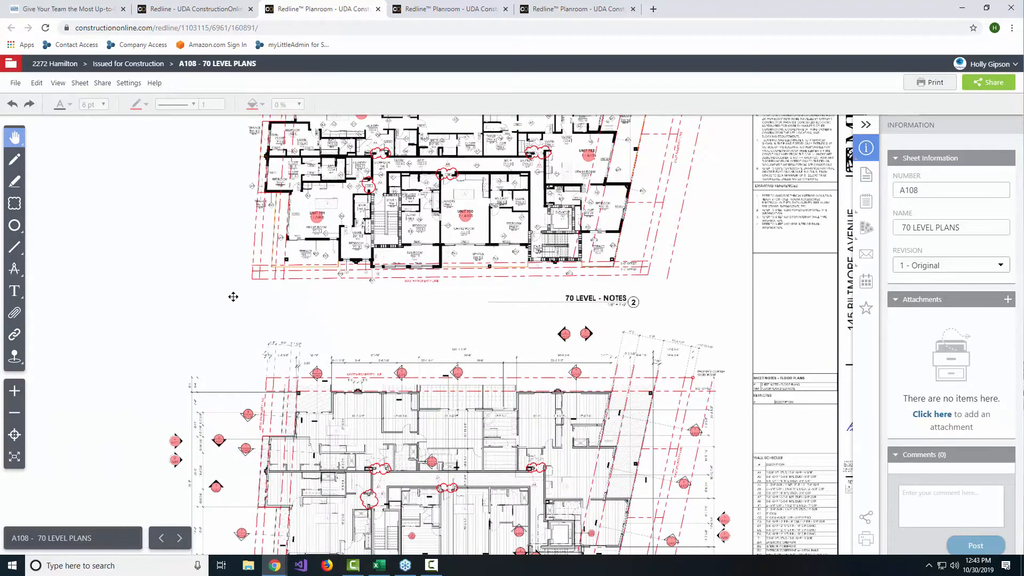
pyautogui.moveTo(233, 295)
pyautogui.mouseDown()
pyautogui.moveTo(265, 187)
pyautogui.moveTo(258, 341)
pyautogui.moveTo(275, 271)
pyautogui.mouseUp()
pyautogui.scroll(2, 267, 241)
pyautogui.scroll(-2, 267, 240)
pyautogui.scroll(1, 275, 272)
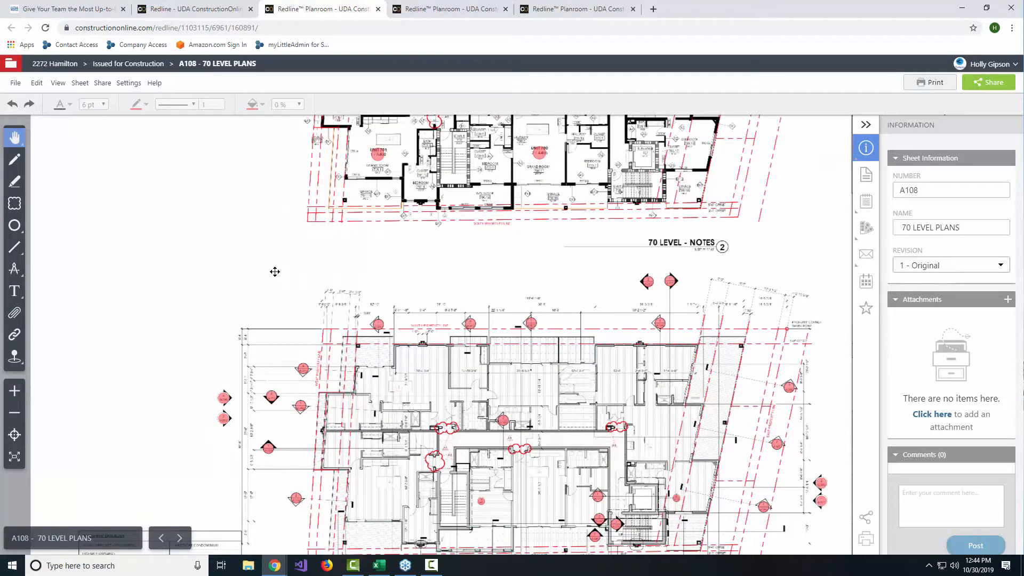
pyautogui.scroll(-1, 284, 289)
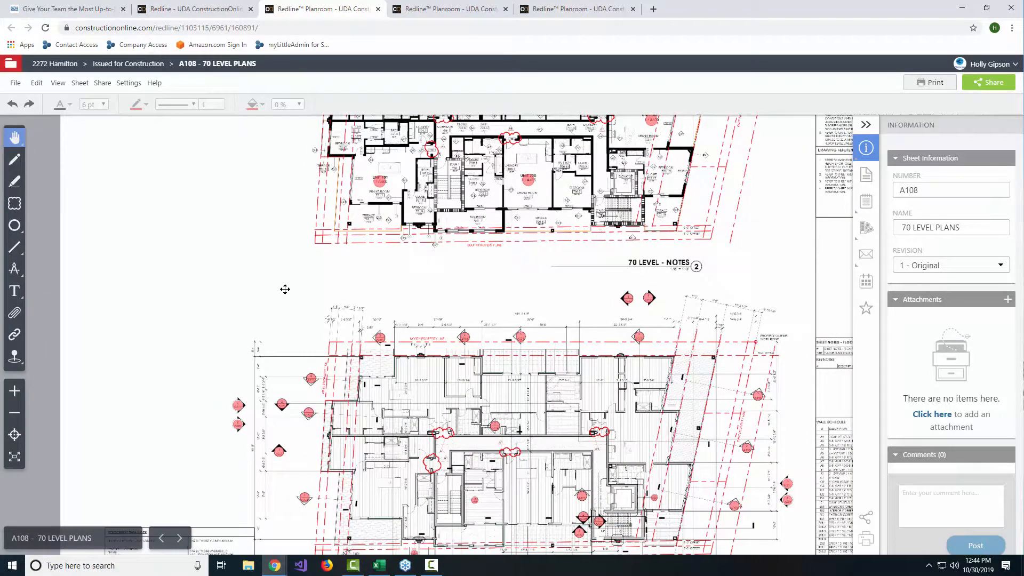
pyautogui.moveTo(284, 289)
pyautogui.mouseDown()
pyautogui.moveTo(35, 144)
pyautogui.moveTo(361, 206)
pyautogui.moveTo(333, 208)
pyautogui.mouseUp()
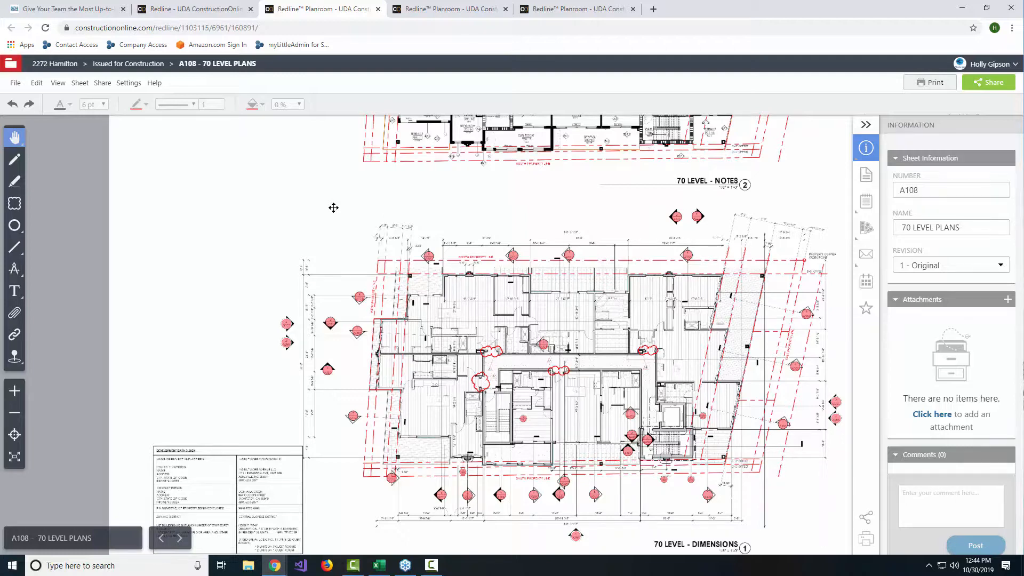
pyautogui.moveTo(333, 208)
pyautogui.mouseDown()
pyautogui.moveTo(143, 187)
pyautogui.moveTo(75, 80)
pyautogui.moveTo(40, 88)
pyautogui.moveTo(47, 144)
pyautogui.moveTo(94, 192)
pyautogui.moveTo(105, 172)
pyautogui.moveTo(290, 234)
pyautogui.moveTo(292, 248)
pyautogui.mouseUp()
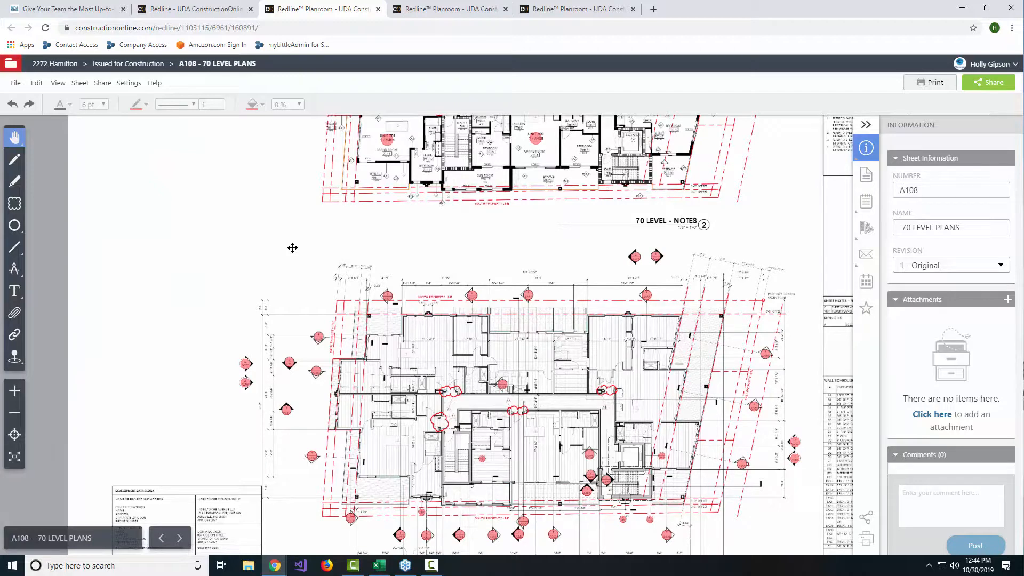
pyautogui.moveTo(293, 247)
pyautogui.mouseDown()
pyautogui.moveTo(292, 229)
pyautogui.moveTo(294, 295)
pyautogui.mouseUp()
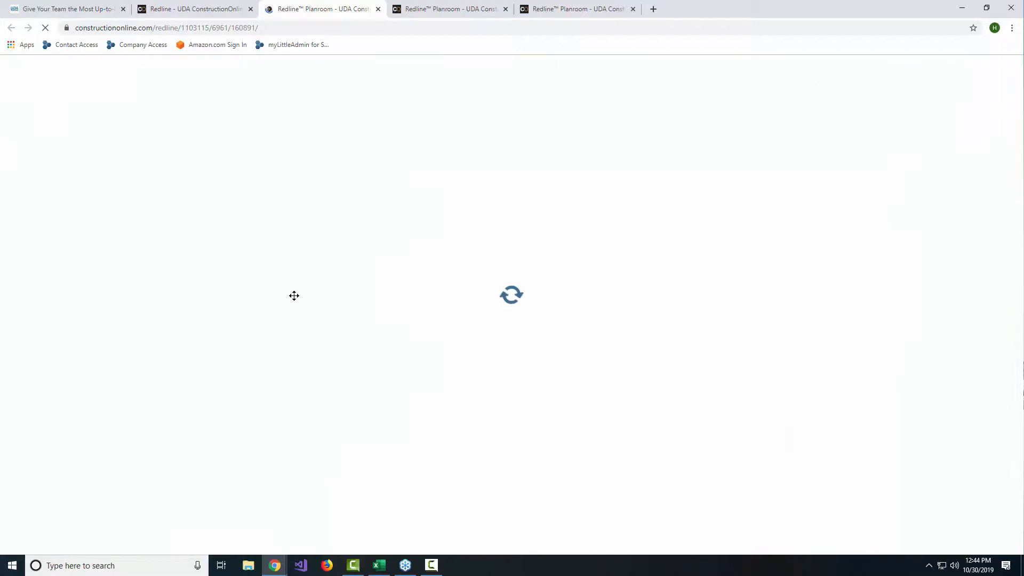
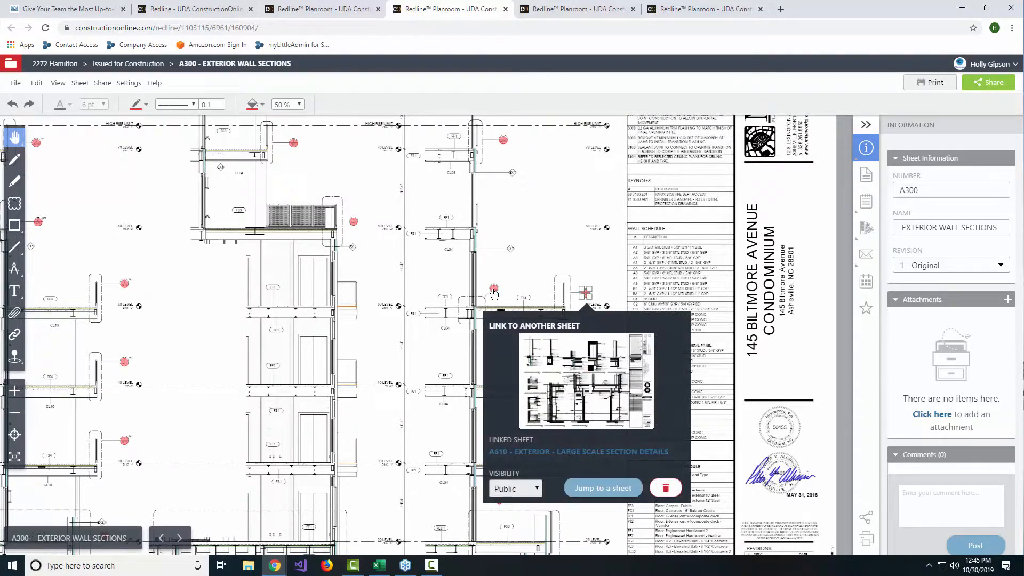
# Step: Add a private link to sheet A101 - 01 LEVEL PLANS on the level marker beside the Wall Schedule on sheet A300
pyautogui.moveTo(493, 292)
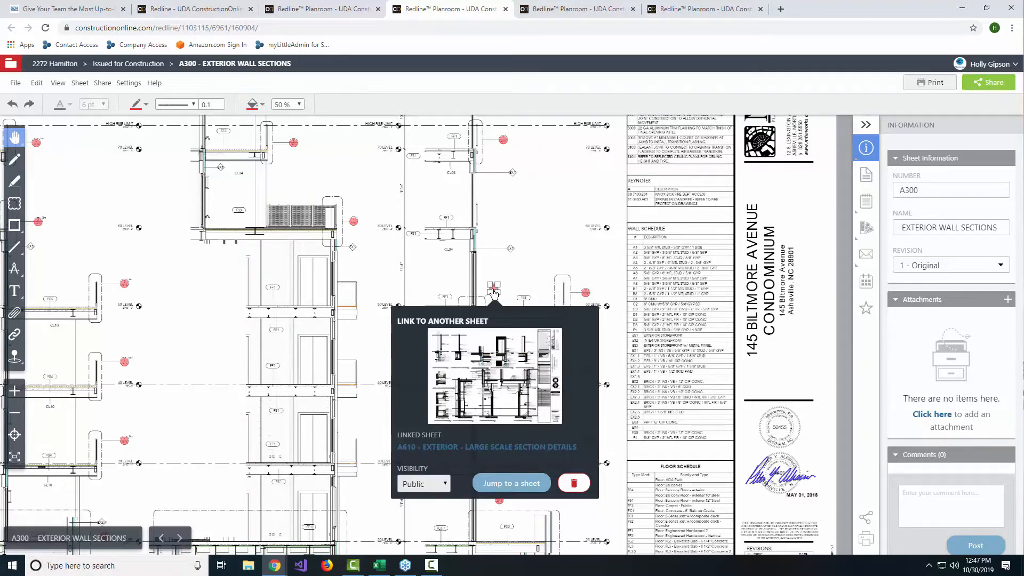
pyautogui.click(14, 335)
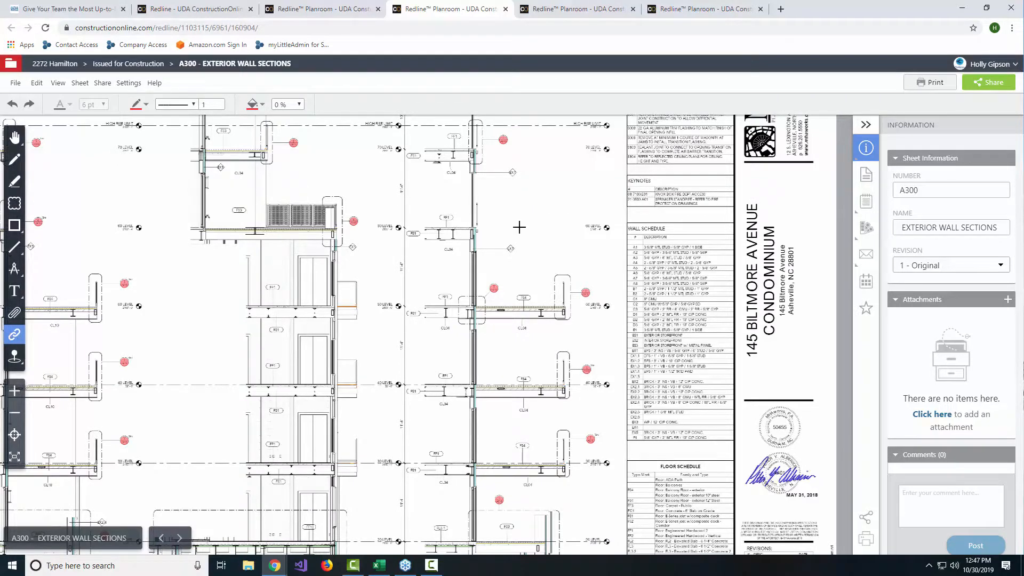
pyautogui.moveTo(600, 222); pyautogui.dragTo(614, 239)
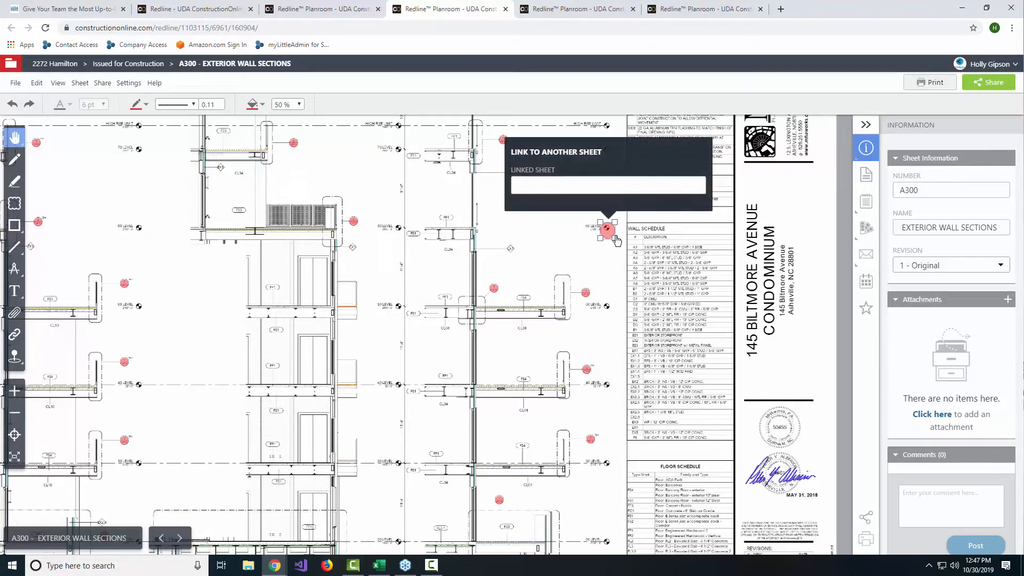
pyautogui.click(556, 183)
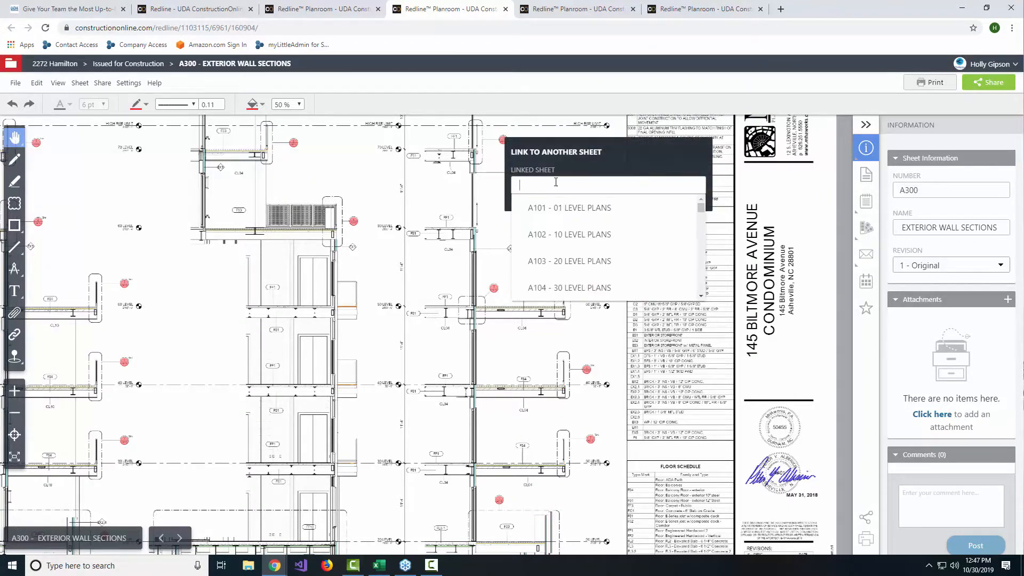
pyautogui.click(557, 208)
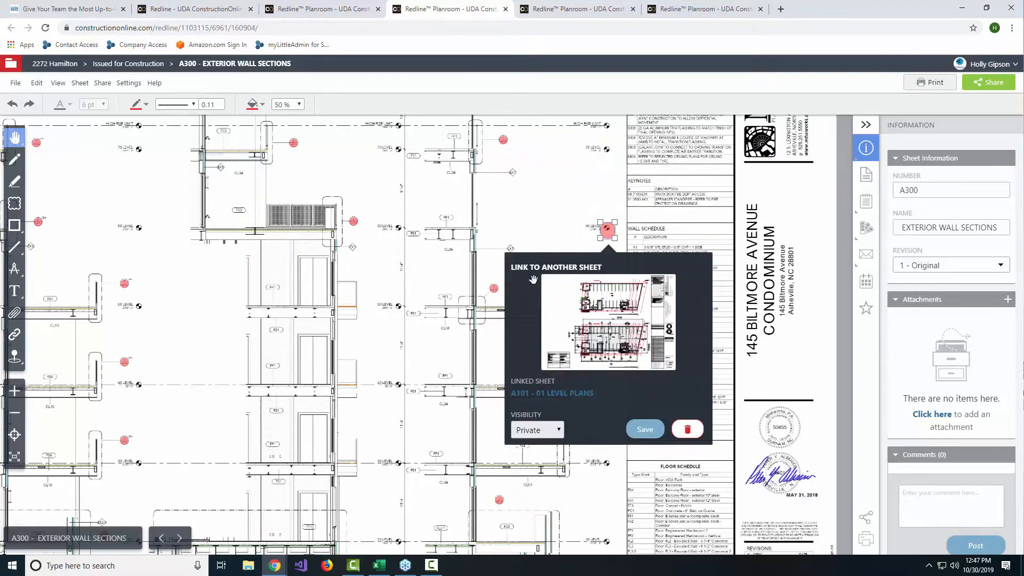
pyautogui.click(636, 431)
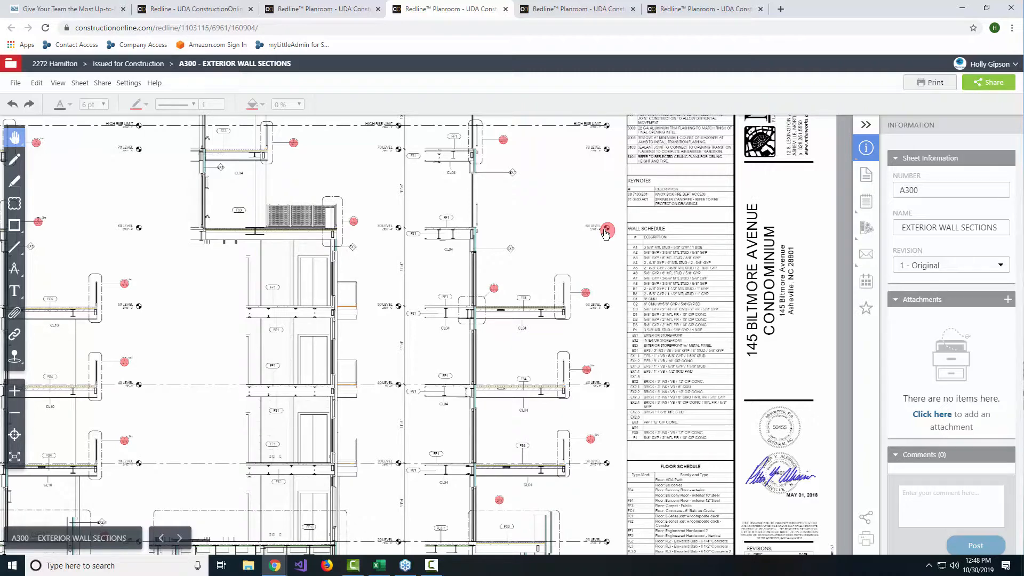
# Step: Review the project's files and photos, punch lists, submittals, transmittals and RFIs alongside sheet A300
pyautogui.click(867, 184)
pyautogui.moveTo(869, 205)
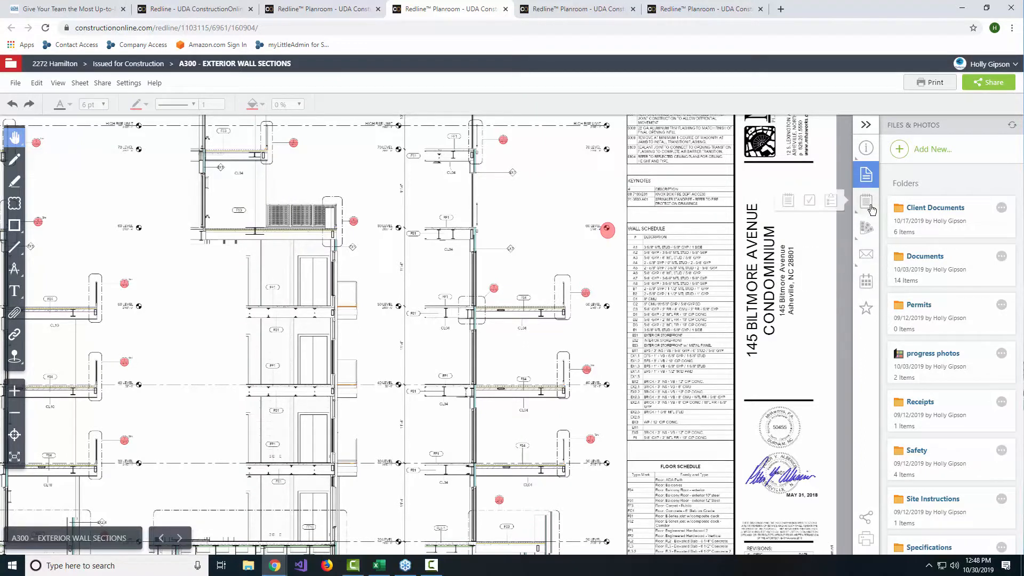
pyautogui.click(833, 208)
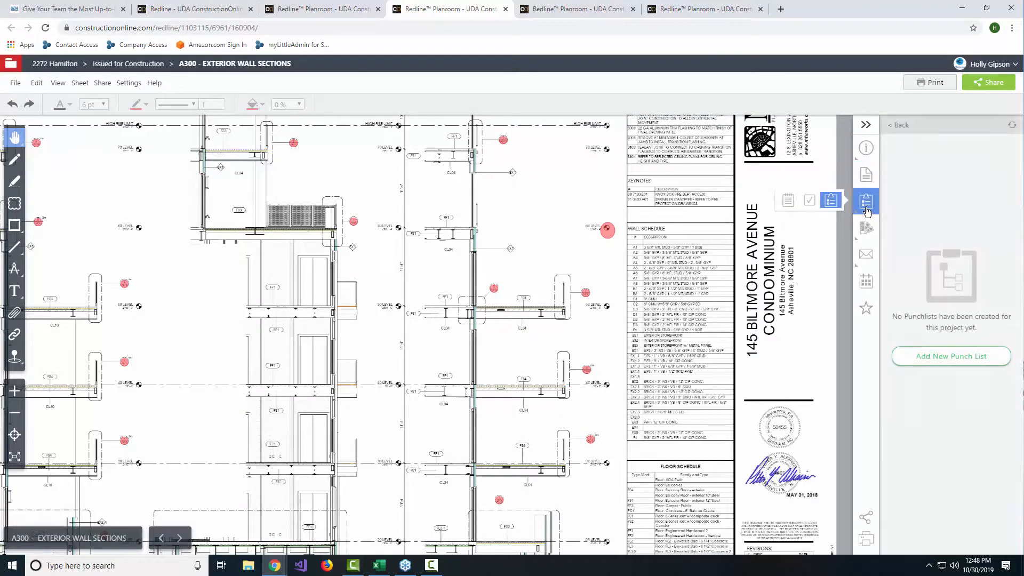
pyautogui.moveTo(868, 249)
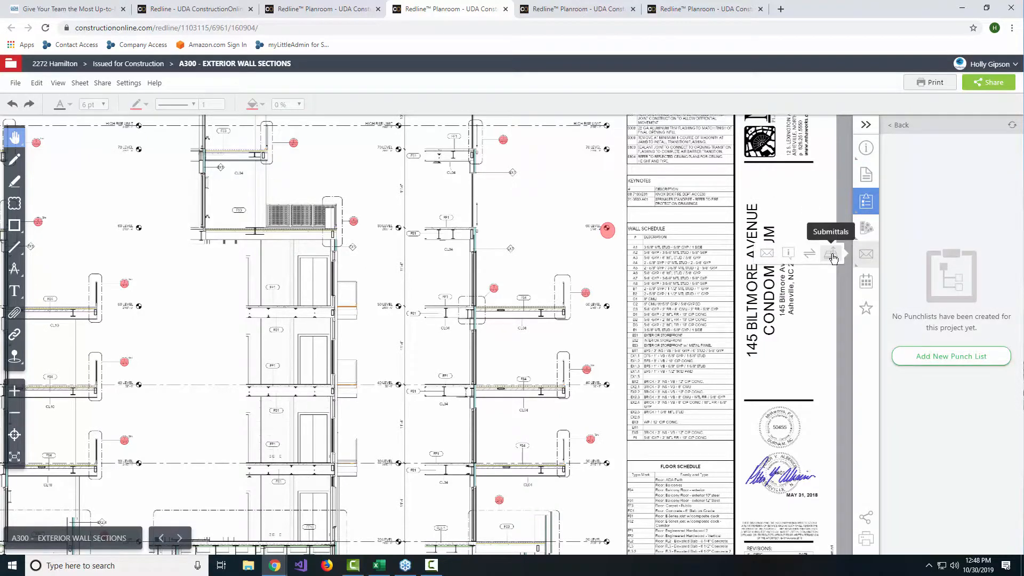
pyautogui.click(834, 257)
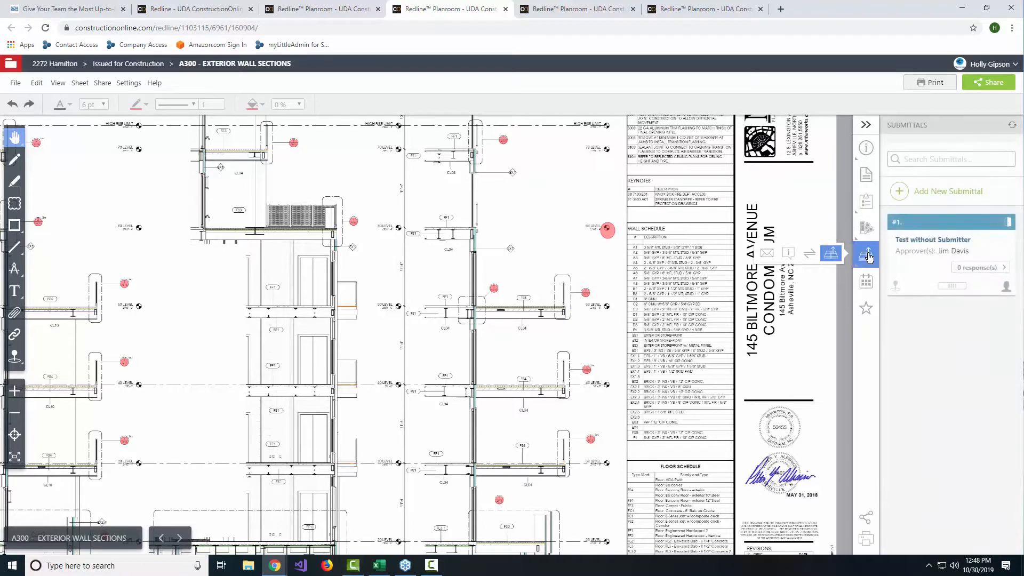
pyautogui.click(810, 254)
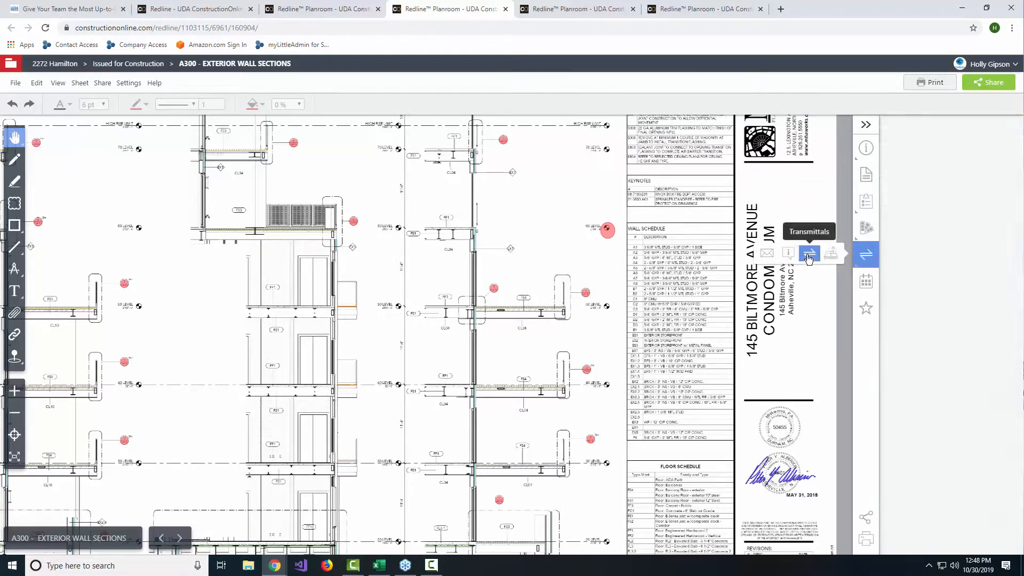
pyautogui.click(785, 254)
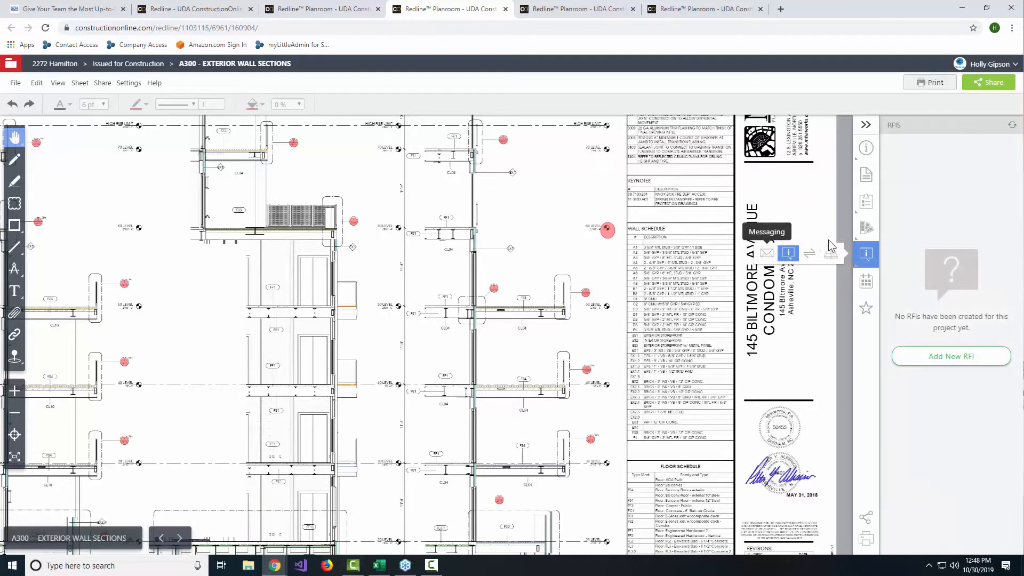
# Step: Review the project's estimate, change orders and to-dos alongside sheet A300
pyautogui.moveTo(866, 228)
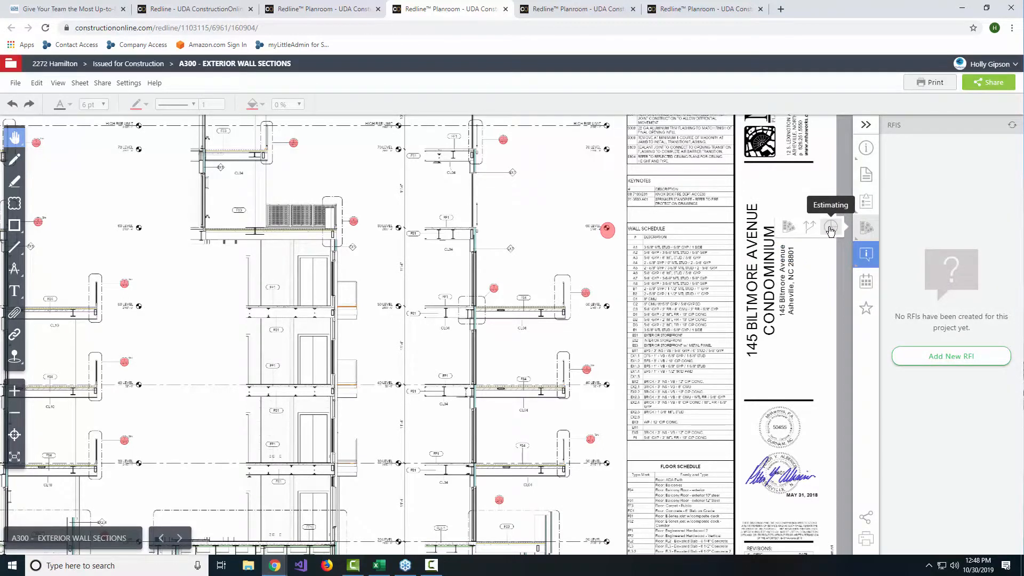
pyautogui.click(830, 230)
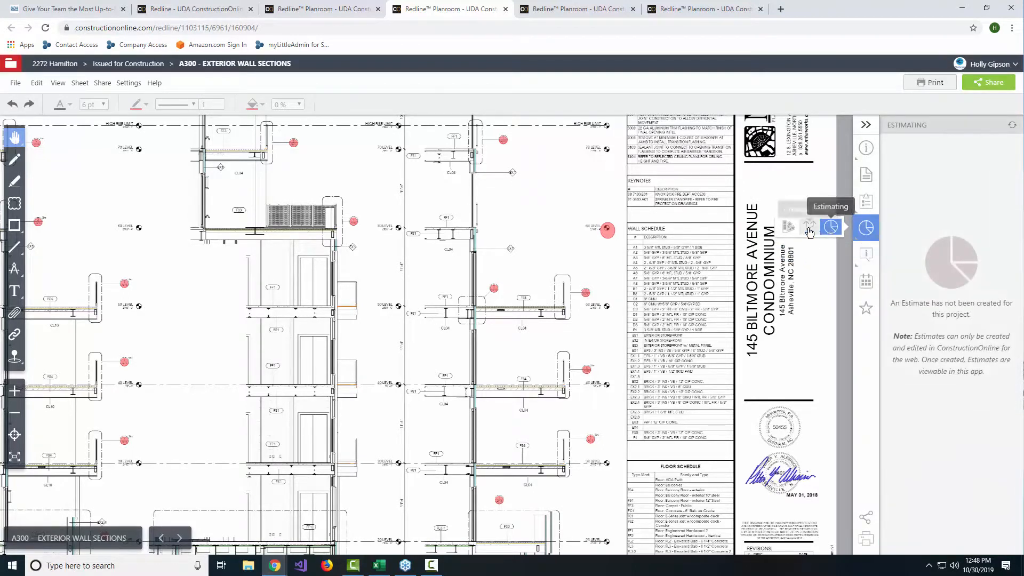
pyautogui.click(810, 228)
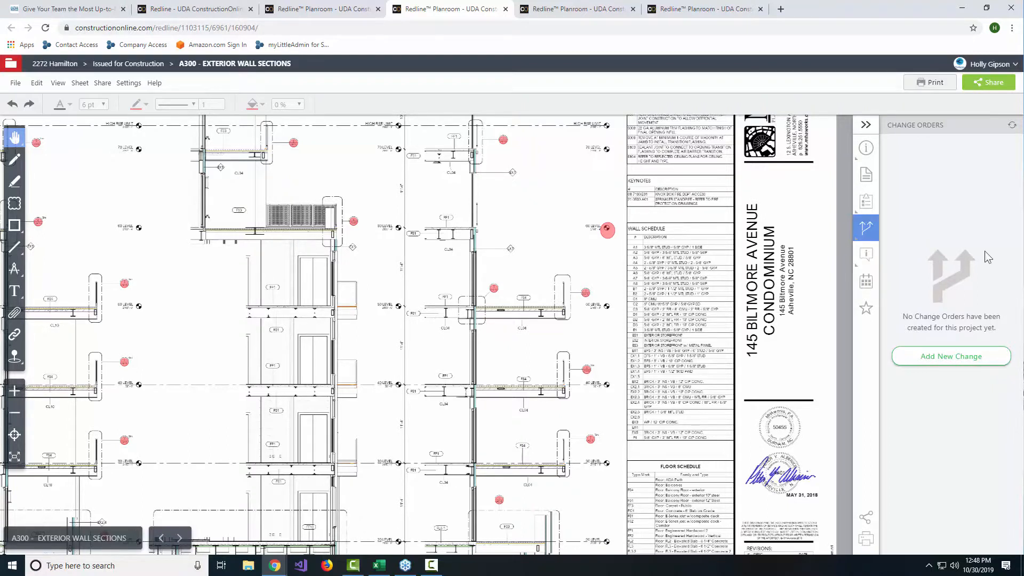
pyautogui.moveTo(868, 203)
pyautogui.click(810, 203)
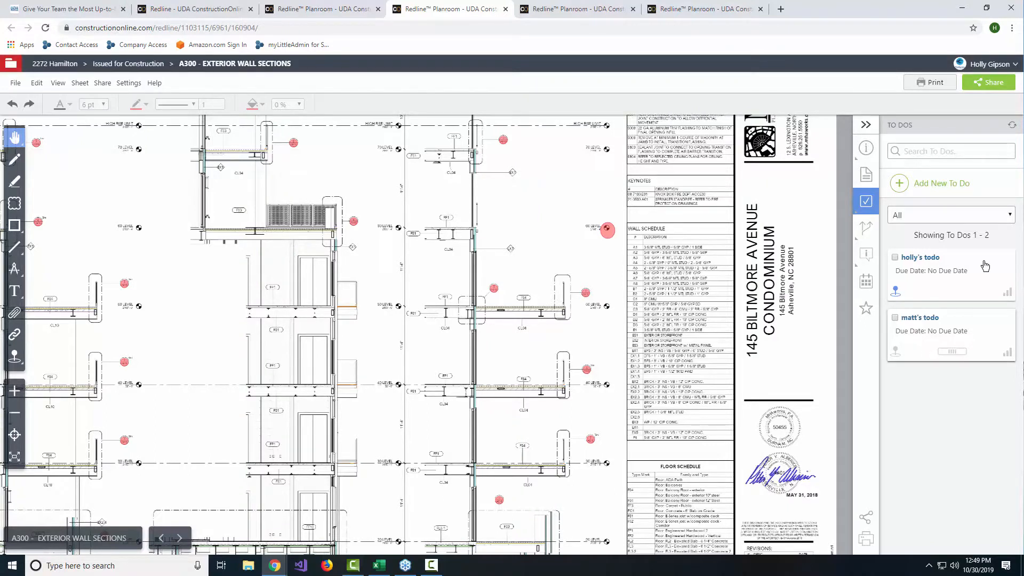
# Step: Attach CO2 - Cabinets.pdf from the project's Documents folder to the door below the louvers in Wall Section 2 on sheet A300
pyautogui.click(867, 183)
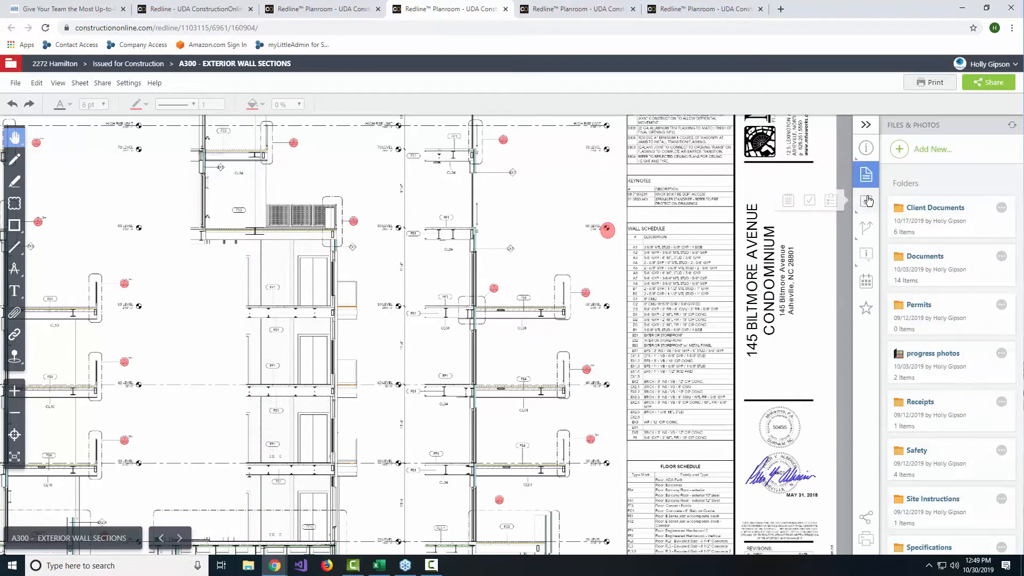
pyautogui.click(926, 271)
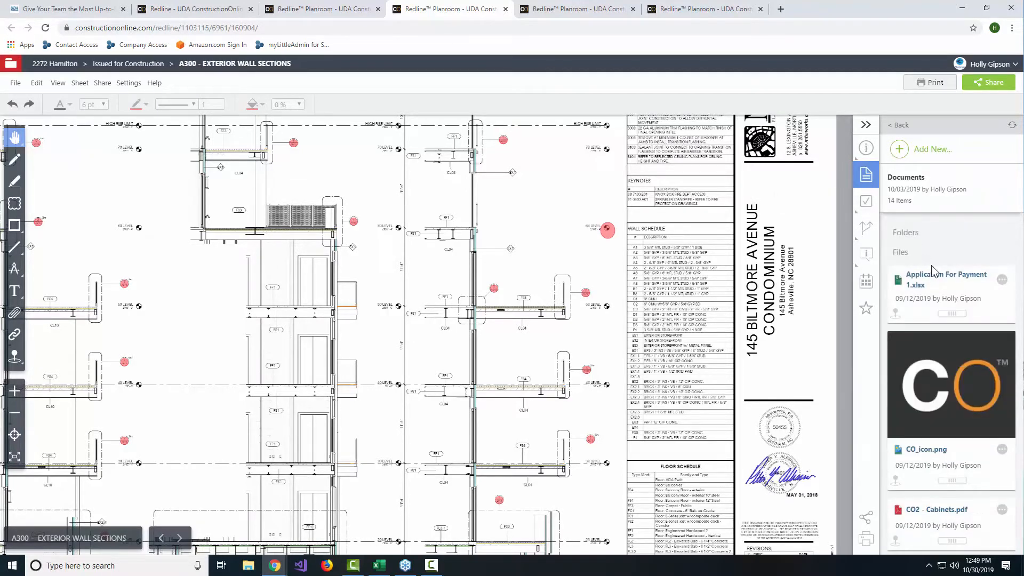
pyautogui.scroll(-6, 928, 332)
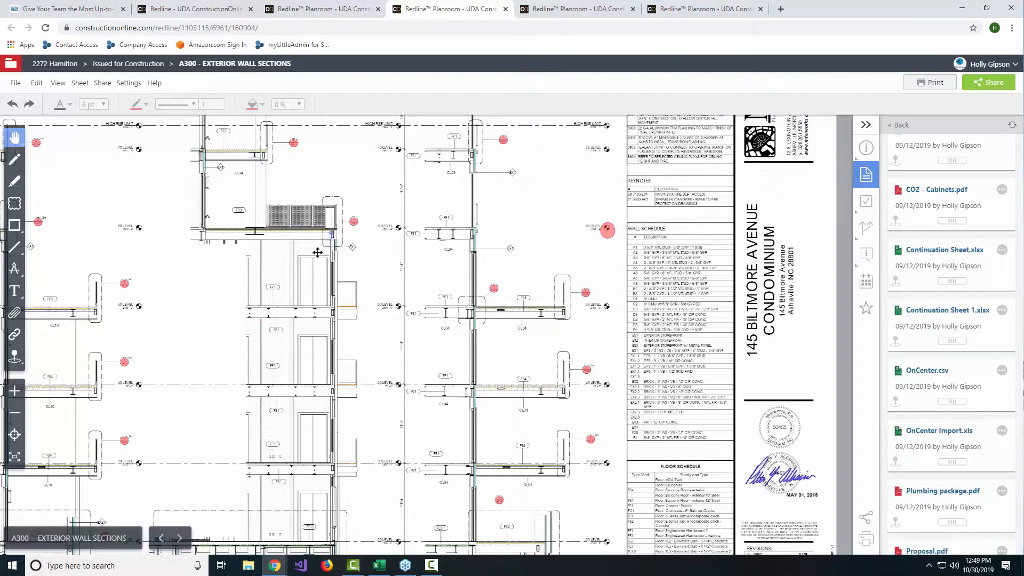
pyautogui.click(302, 269)
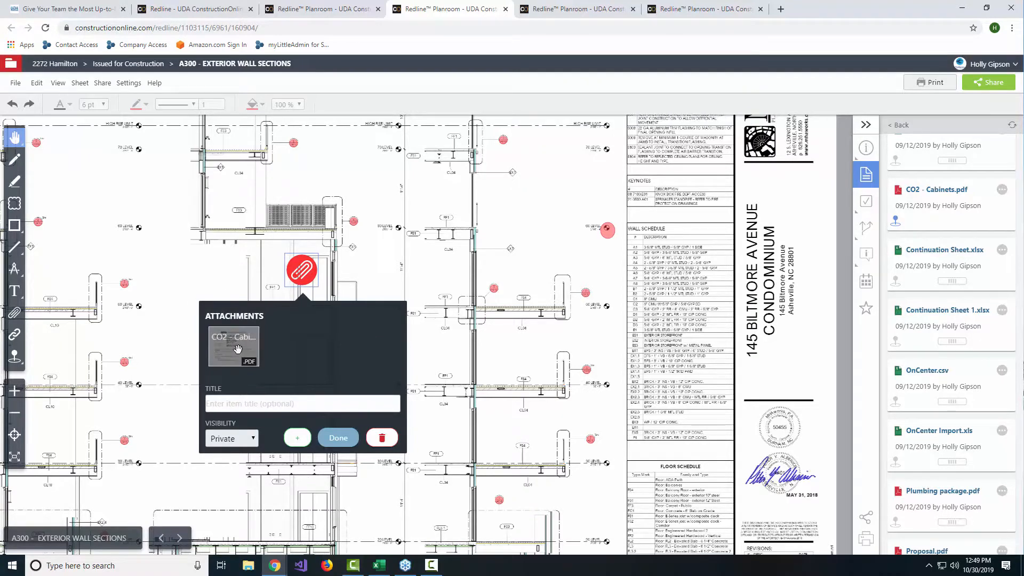
# Step: Attach CO_icon.png from the Documents folder to the blank area beside the upper part of Wall Section 1
pyautogui.scroll(-4, 952, 339)
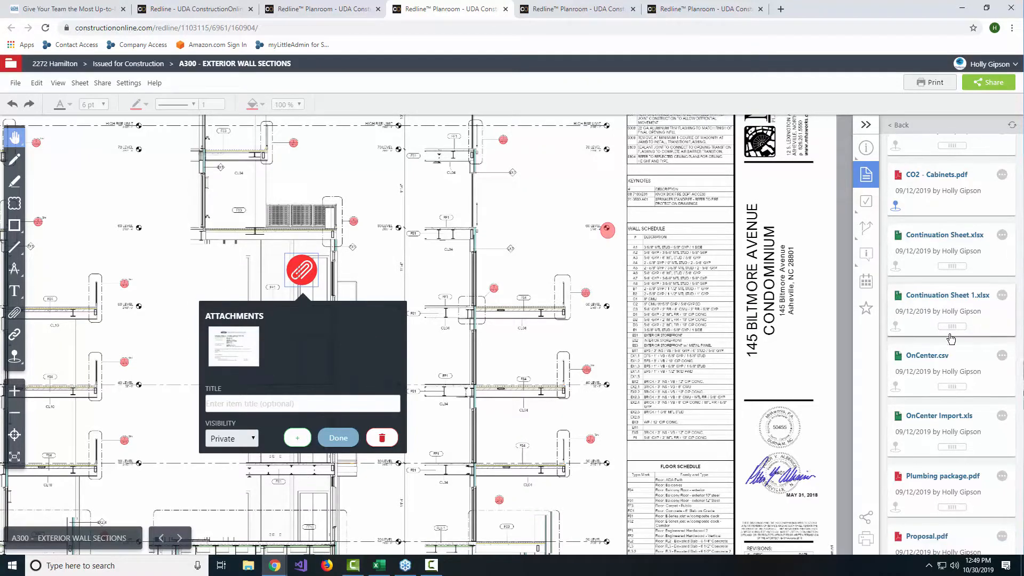
pyautogui.scroll(-5, 952, 340)
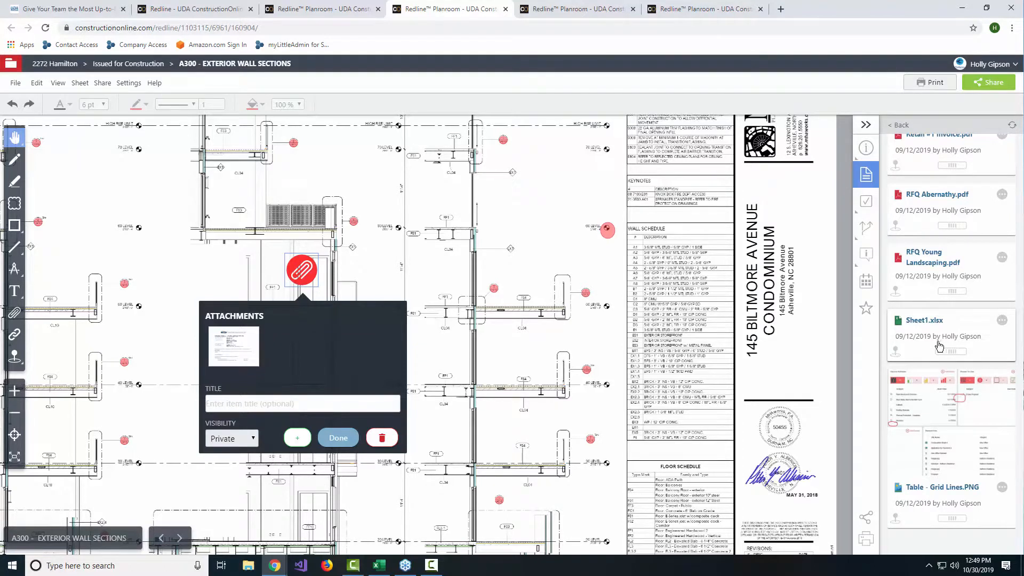
pyautogui.scroll(3, 941, 276)
pyautogui.scroll(3, 941, 276)
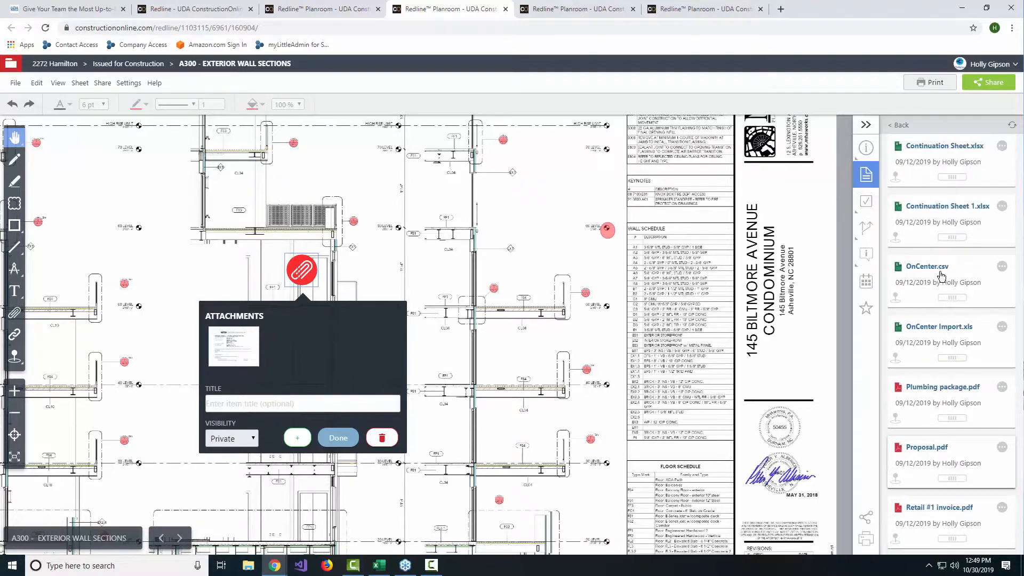
pyautogui.scroll(3, 941, 267)
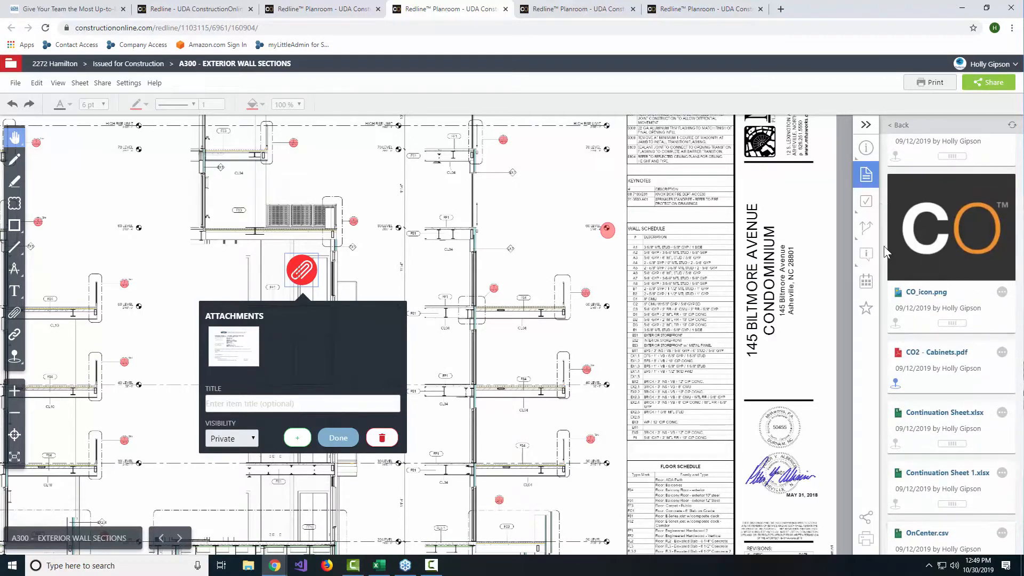
pyautogui.moveTo(896, 326)
pyautogui.mouseDown()
pyautogui.moveTo(602, 243)
pyautogui.moveTo(577, 148)
pyautogui.mouseUp()
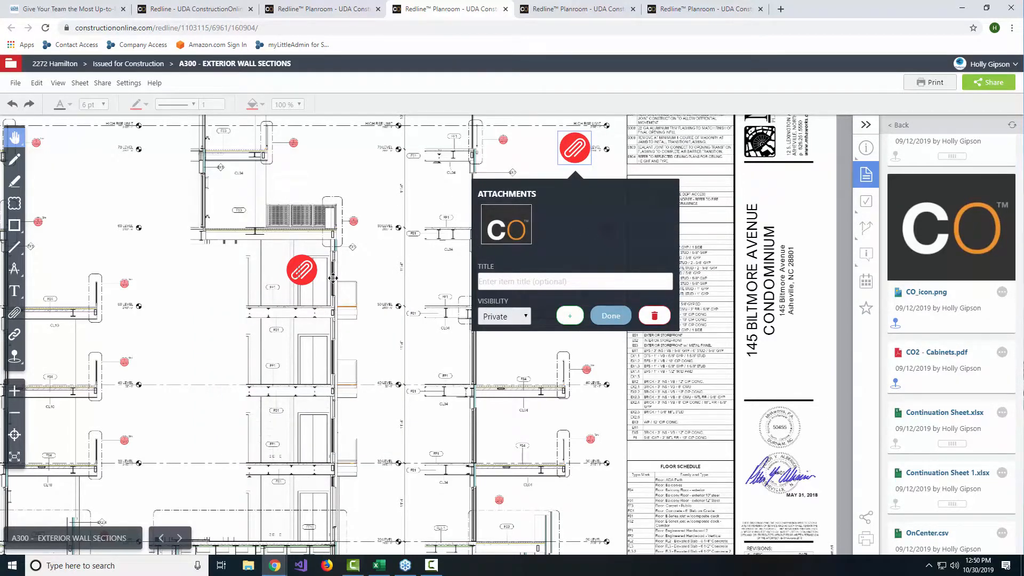
# Step: Place a new To Do pin near the upper bedrooms of Wall Section 4 on sheet A300
pyautogui.scroll(-4, 399, 316)
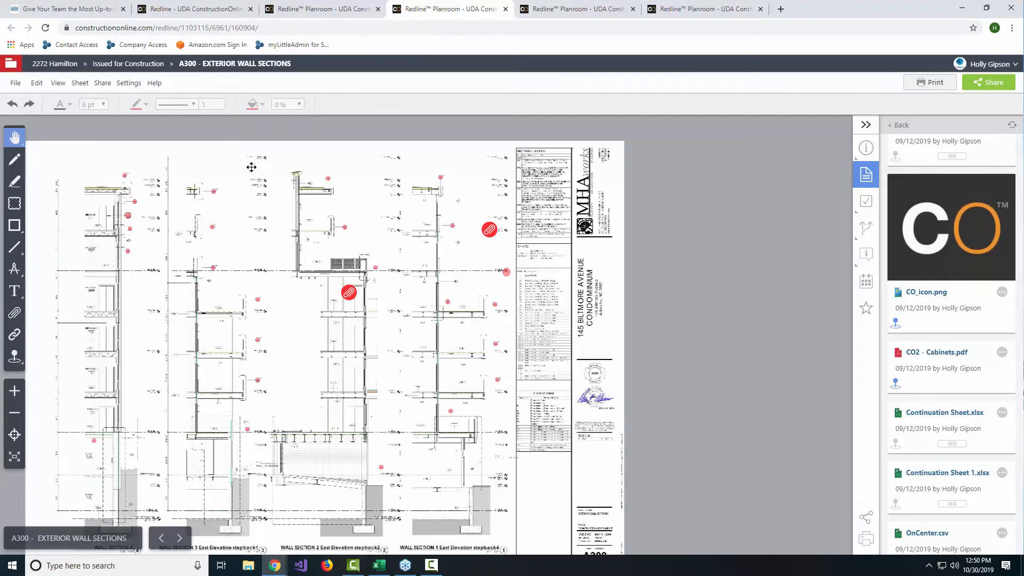
pyautogui.moveTo(184, 160)
pyautogui.mouseDown()
pyautogui.moveTo(288, 152)
pyautogui.moveTo(249, 137)
pyautogui.mouseUp()
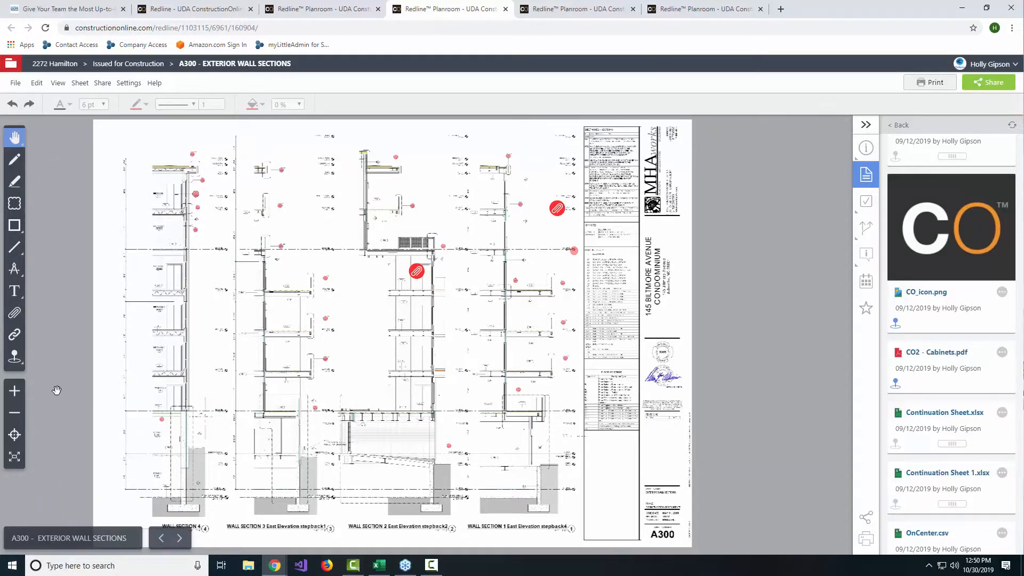
pyautogui.scroll(2, 185, 273)
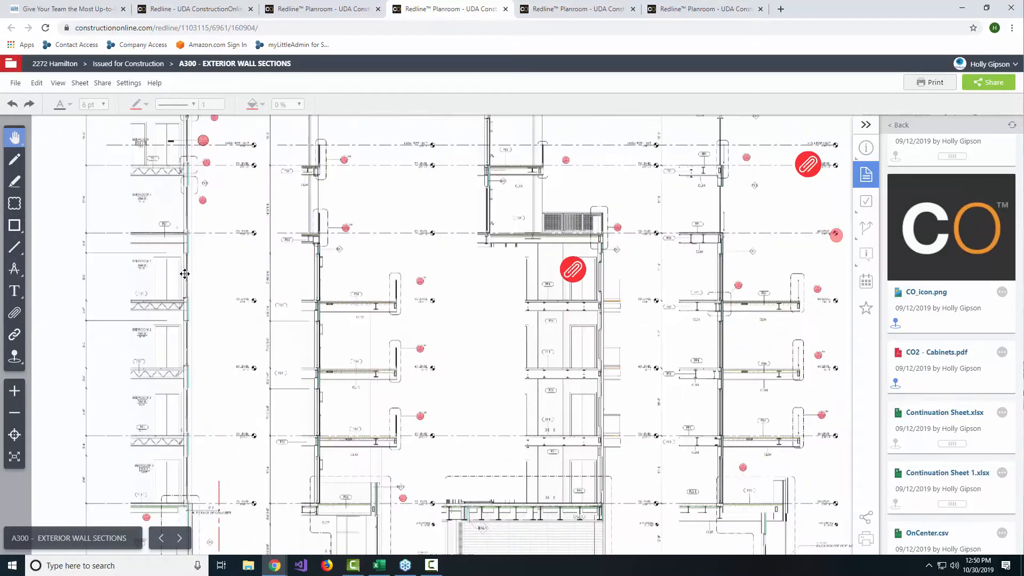
pyautogui.moveTo(223, 275); pyautogui.dragTo(322, 245)
pyautogui.scroll(1, 322, 245)
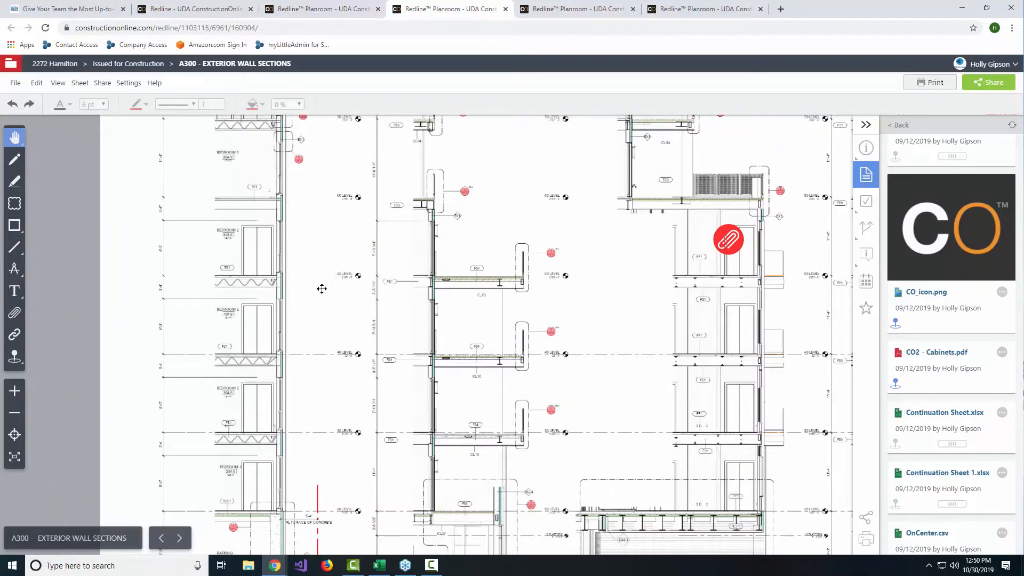
pyautogui.click(17, 363)
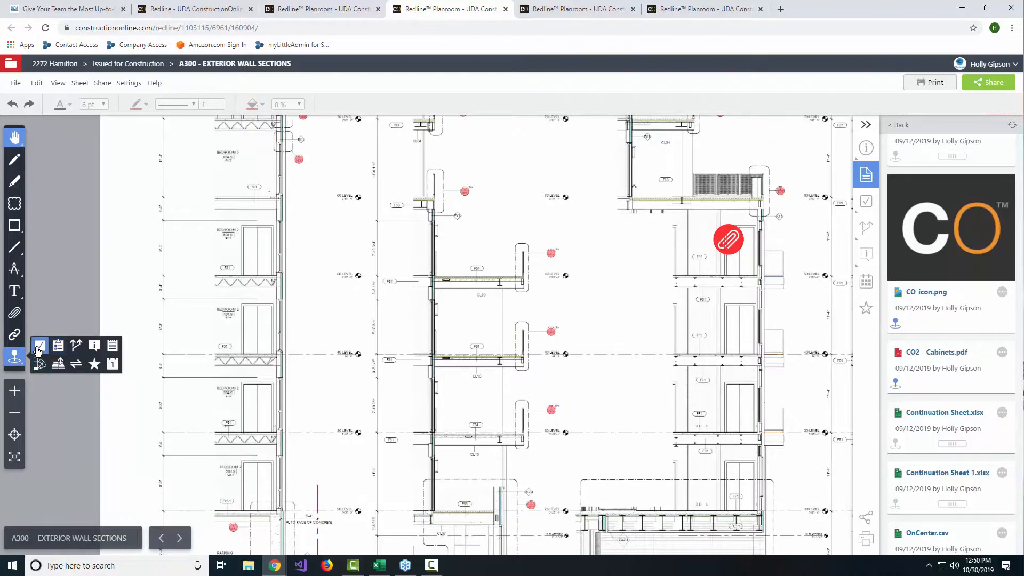
pyautogui.click(38, 348)
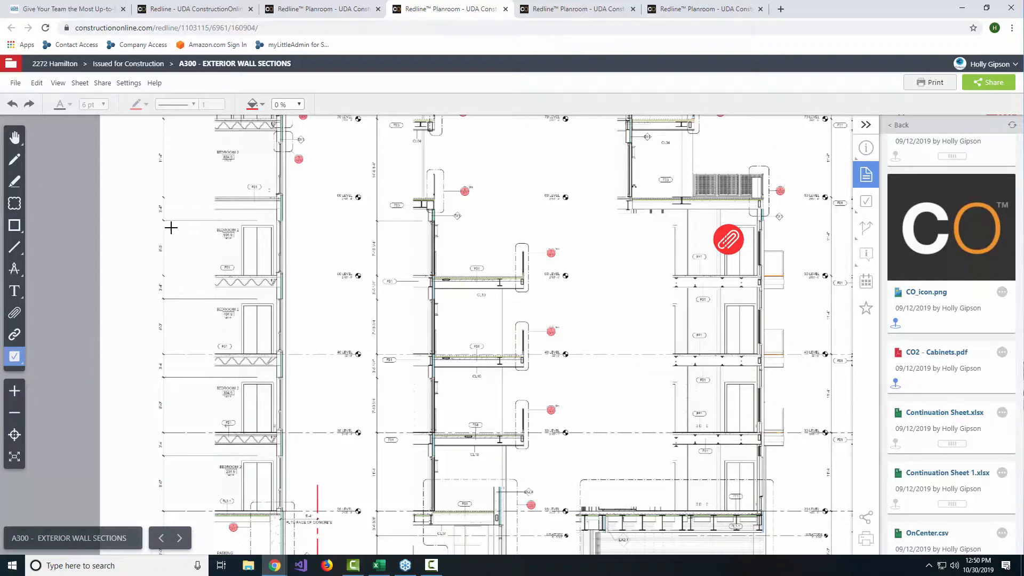
pyautogui.press('Escape')
pyautogui.click(227, 219)
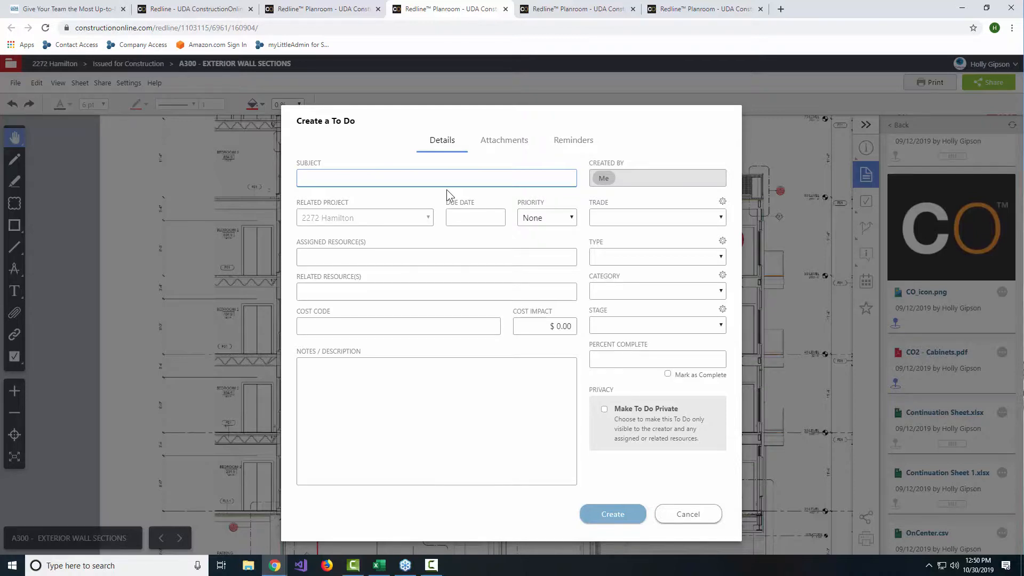
# Step: Enter "Check on material order -" as the subject of the new to-do
pyautogui.write('cHECK')
pyautogui.press('BackSpace')
pyautogui.press('BackSpace')
pyautogui.press('BackSpace')
pyautogui.press('BackSpace')
pyautogui.press('BackSpace')
pyautogui.write('Check on material order -')
# Step: Assign the to-do to the contact listed directly below Me and set its cost code to 1-10 - Project Manager
pyautogui.click(388, 261)
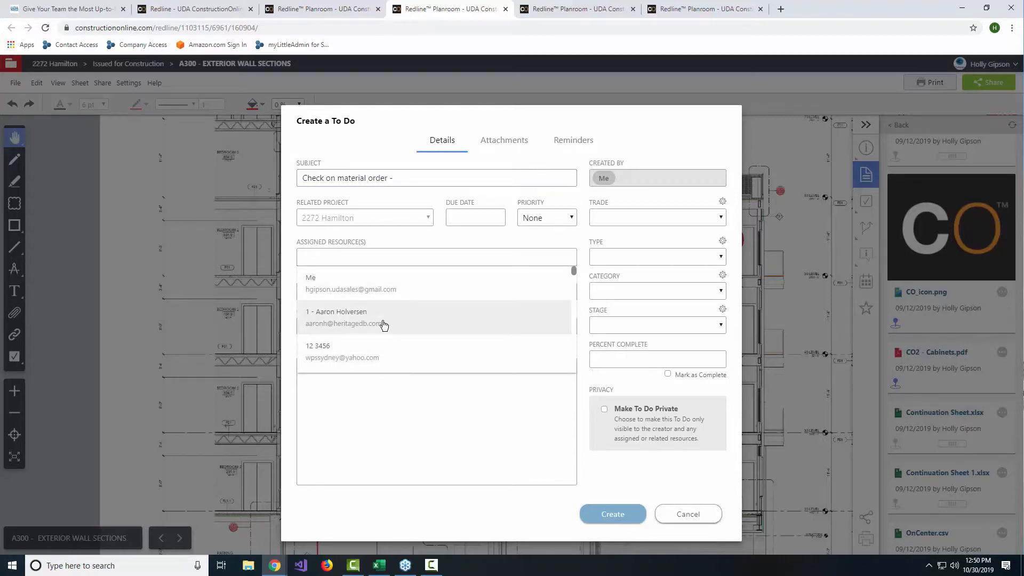
pyautogui.click(384, 325)
pyautogui.click(393, 418)
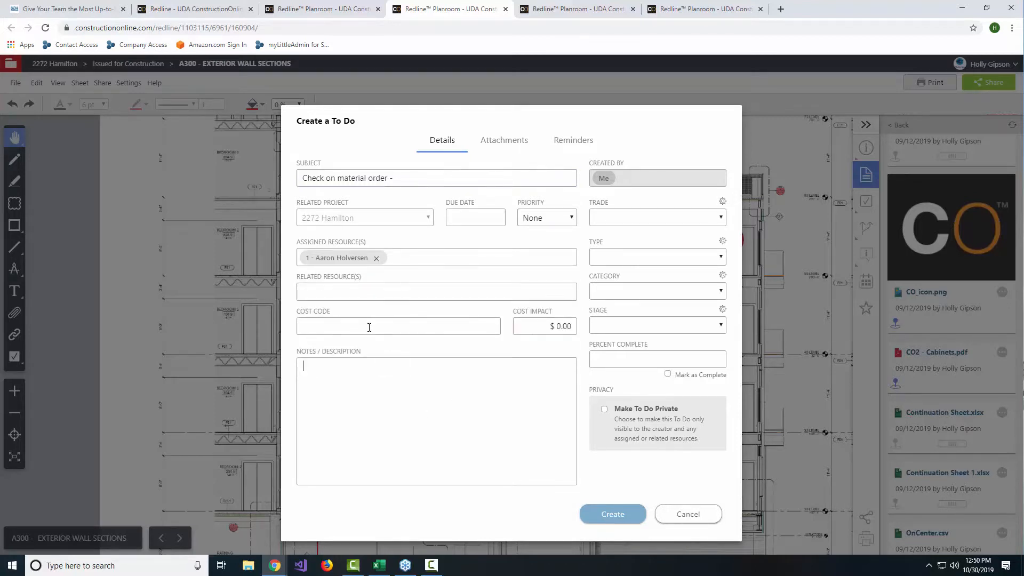
pyautogui.click(336, 321)
pyautogui.write('a')
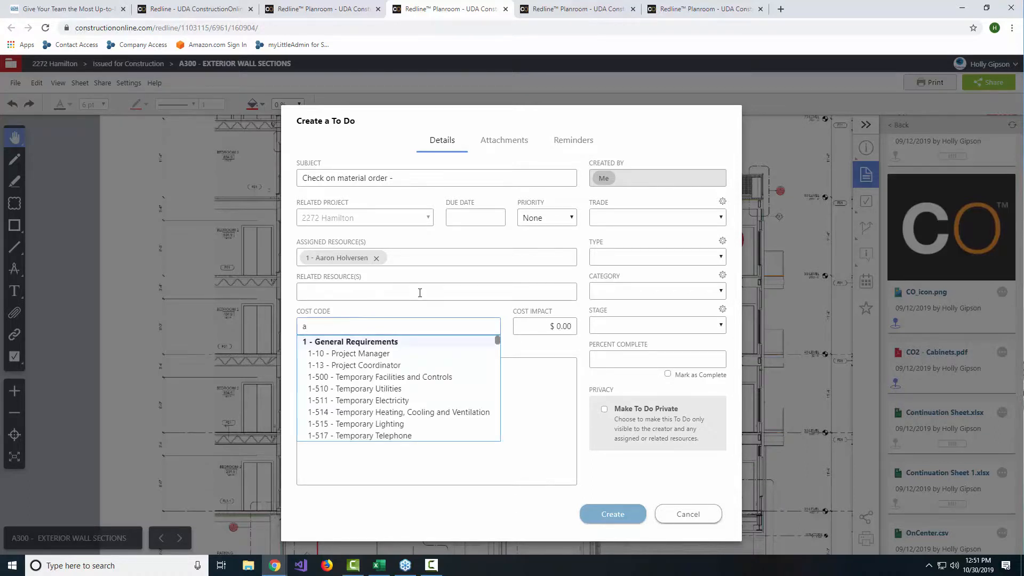
pyautogui.click(379, 354)
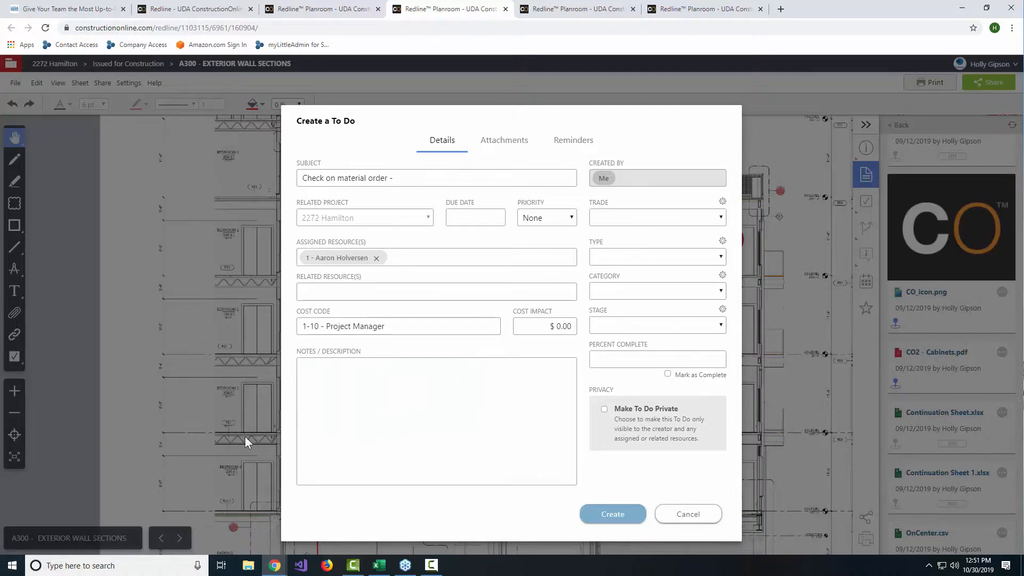
pyautogui.click(404, 407)
# Step: Set the to-do's due date to 10/31/2019 and create it on sheet A300
pyautogui.click(475, 217)
pyautogui.click(492, 356)
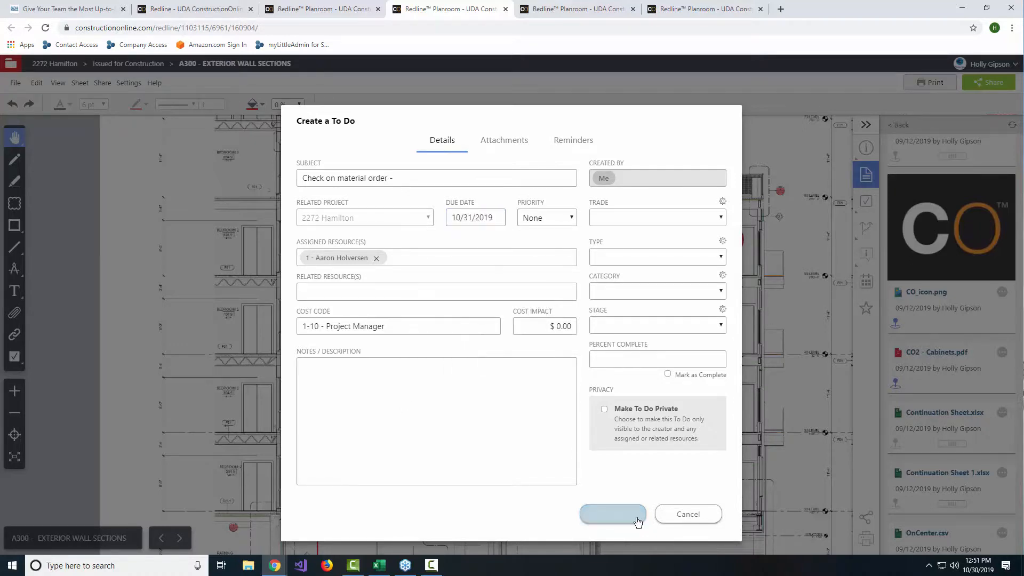
pyautogui.click(606, 514)
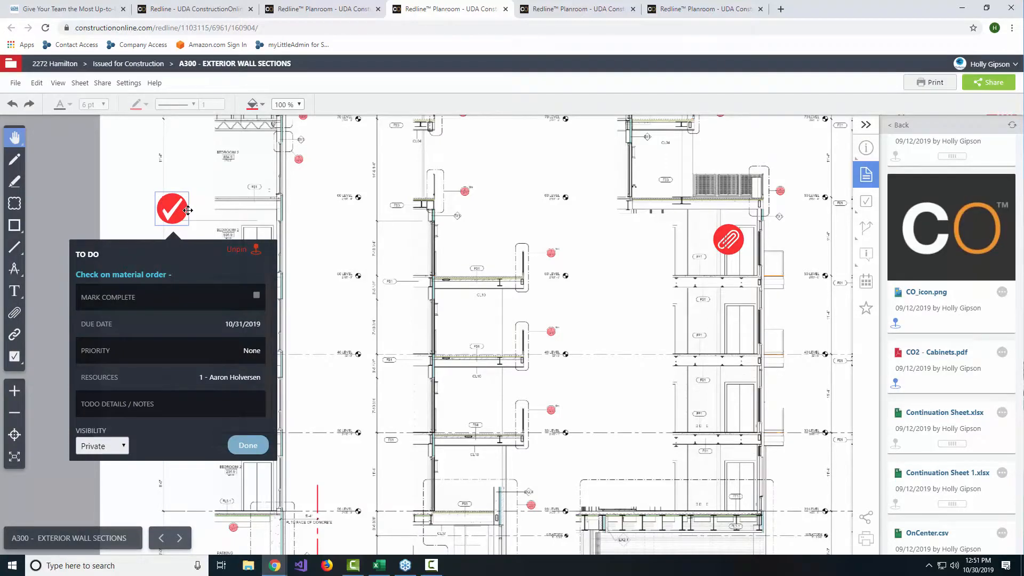
pyautogui.scroll(-2, 184, 214)
pyautogui.scroll(-3, 188, 214)
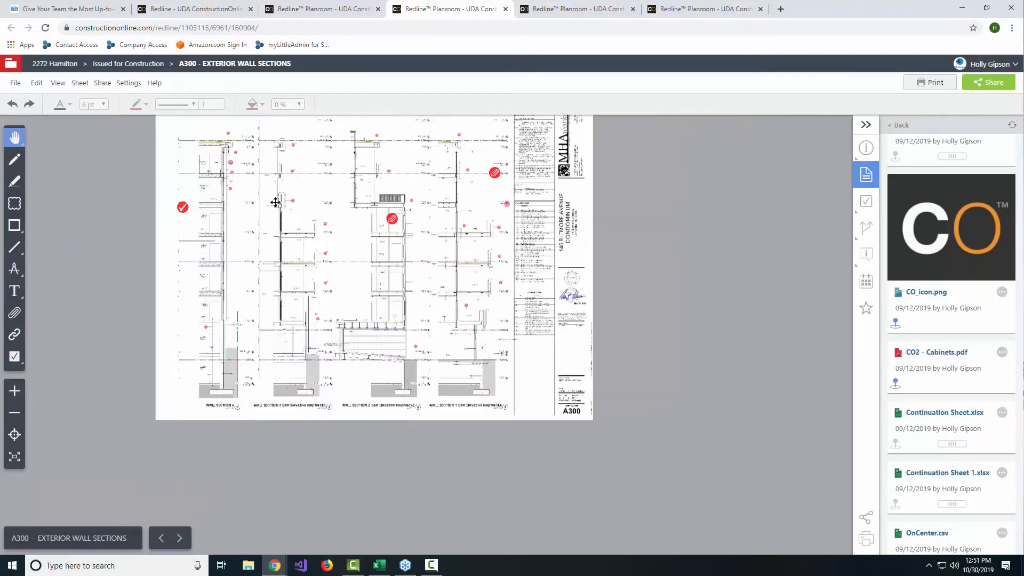
pyautogui.scroll(-2, 285, 186)
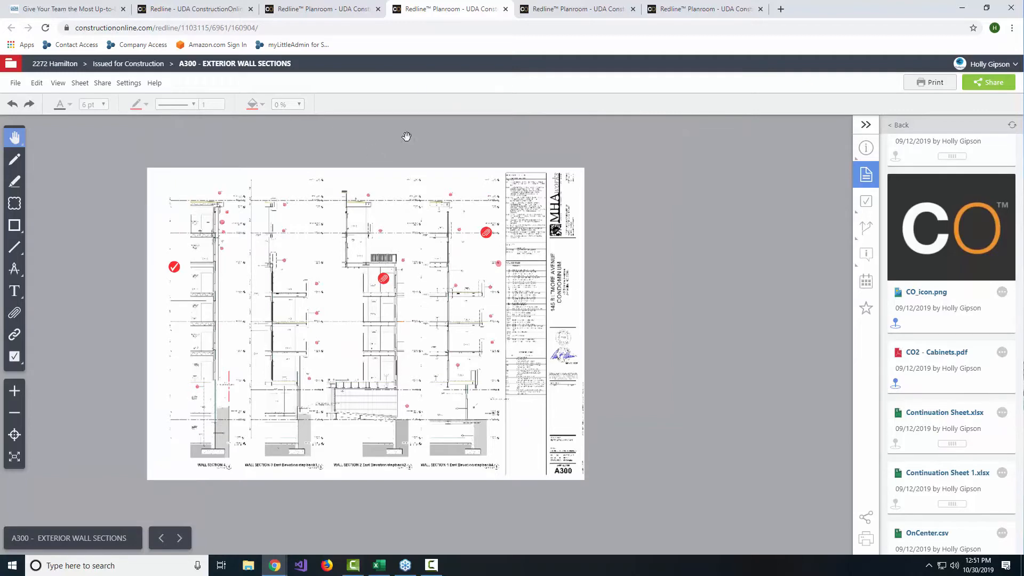
# Step: Open 2272 Hamilton's project tracking to-do list and follow the "Check on material order -" pin to its plan sheet
pyautogui.click(192, 7)
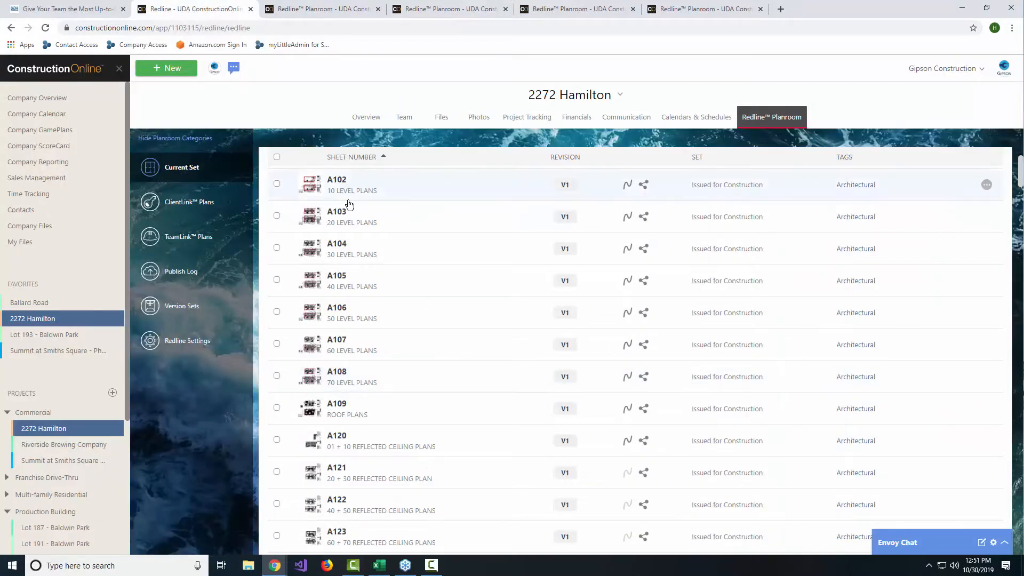
pyautogui.click(527, 118)
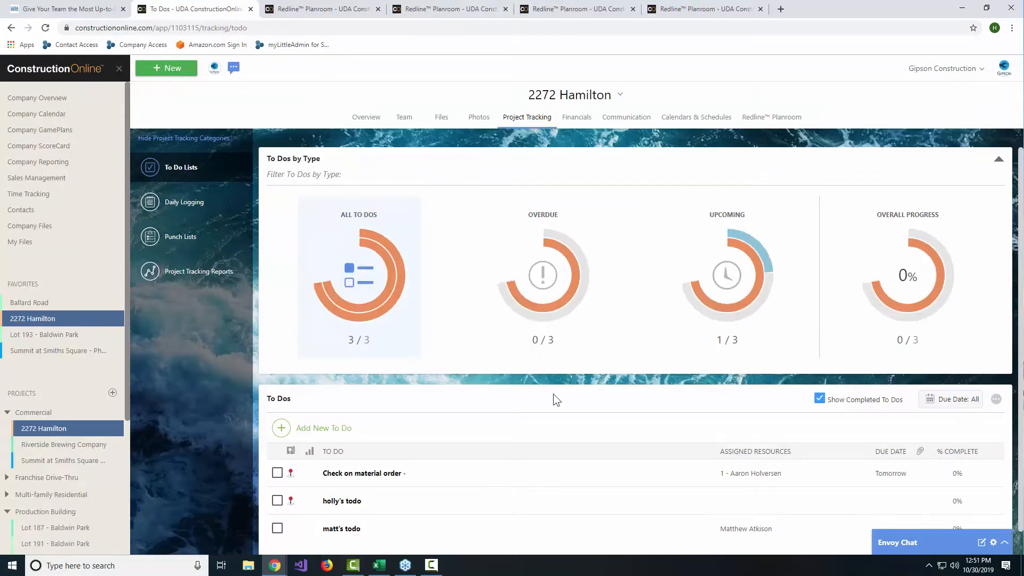
pyautogui.scroll(-1, 559, 395)
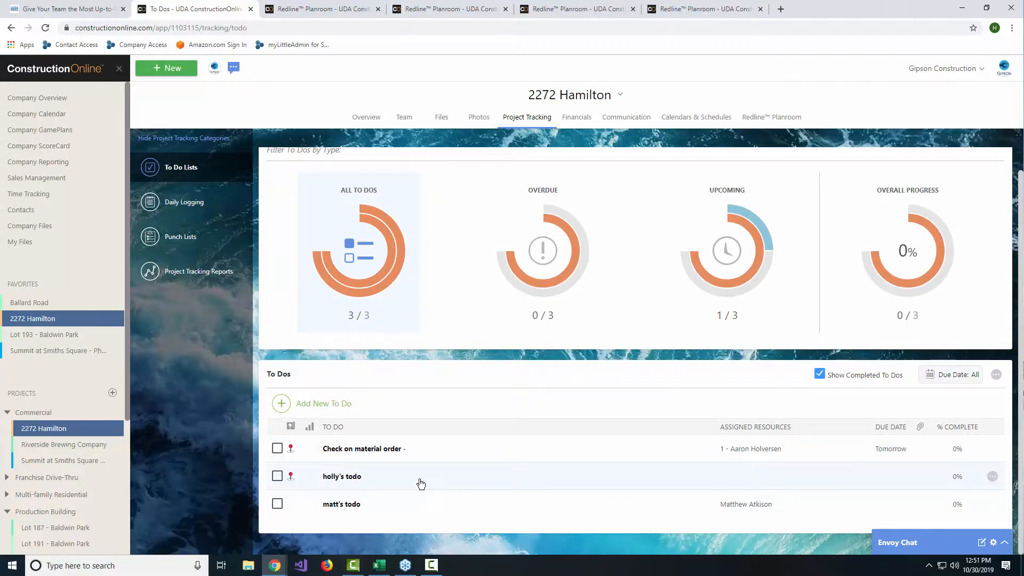
pyautogui.click(291, 454)
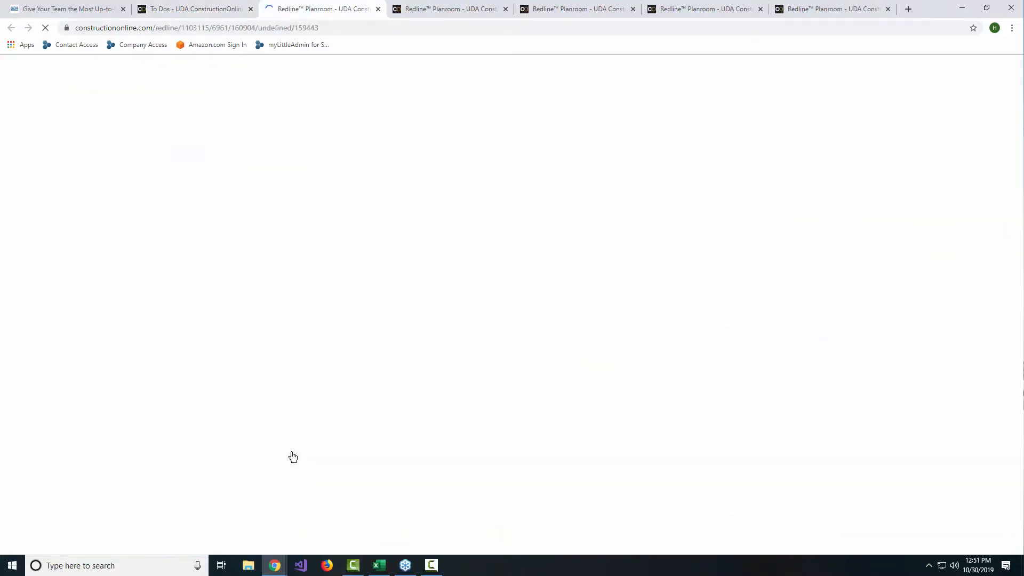